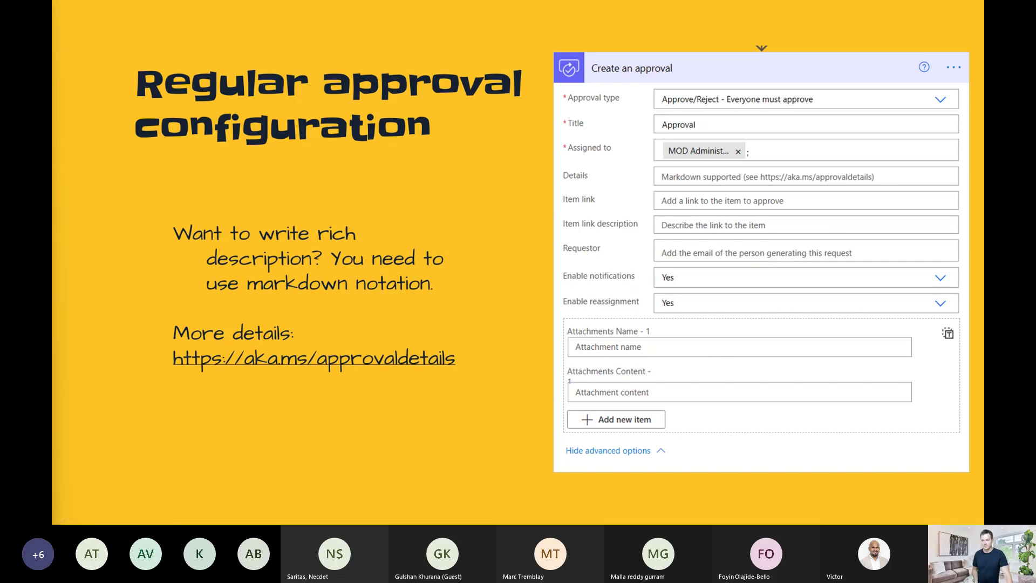
key(ctrl)
key(ctrl)
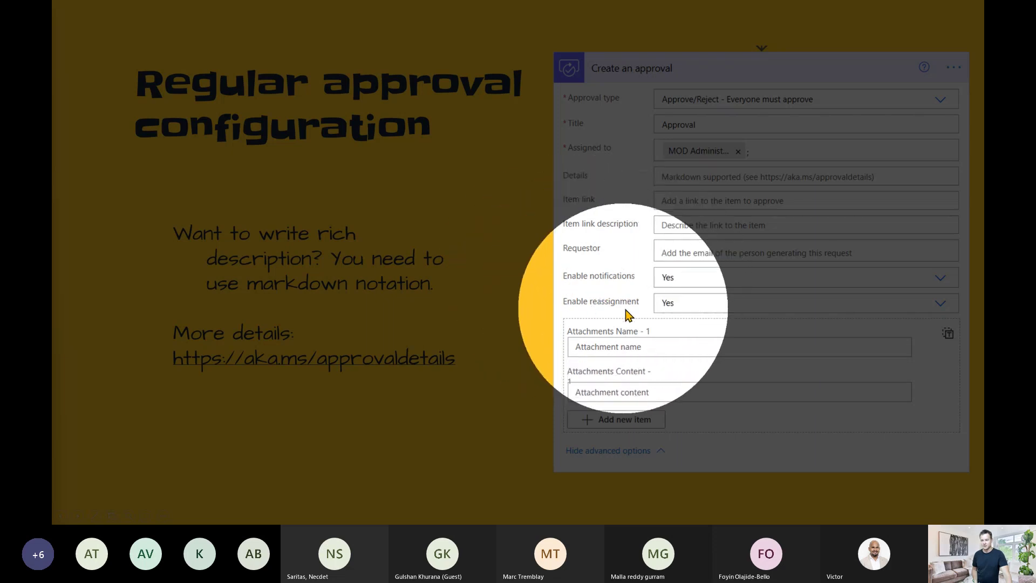
key(ctrl)
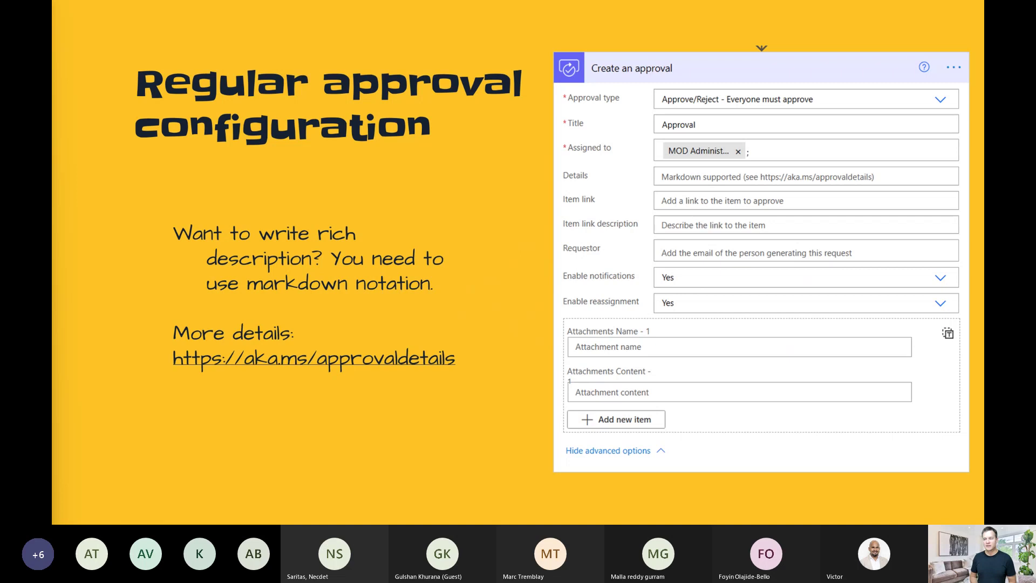
key(Right)
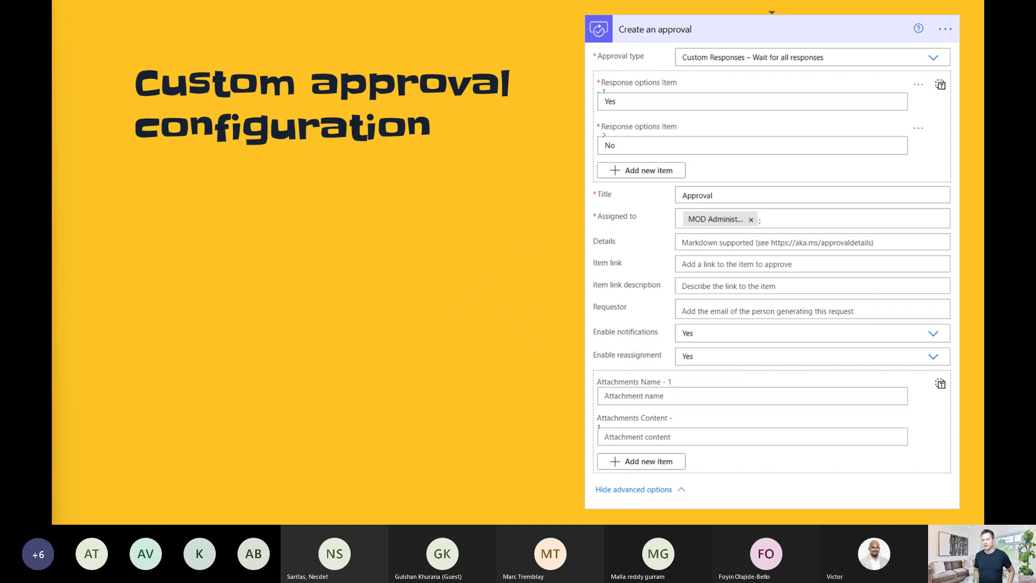
key(ctrl)
key(ctrl)
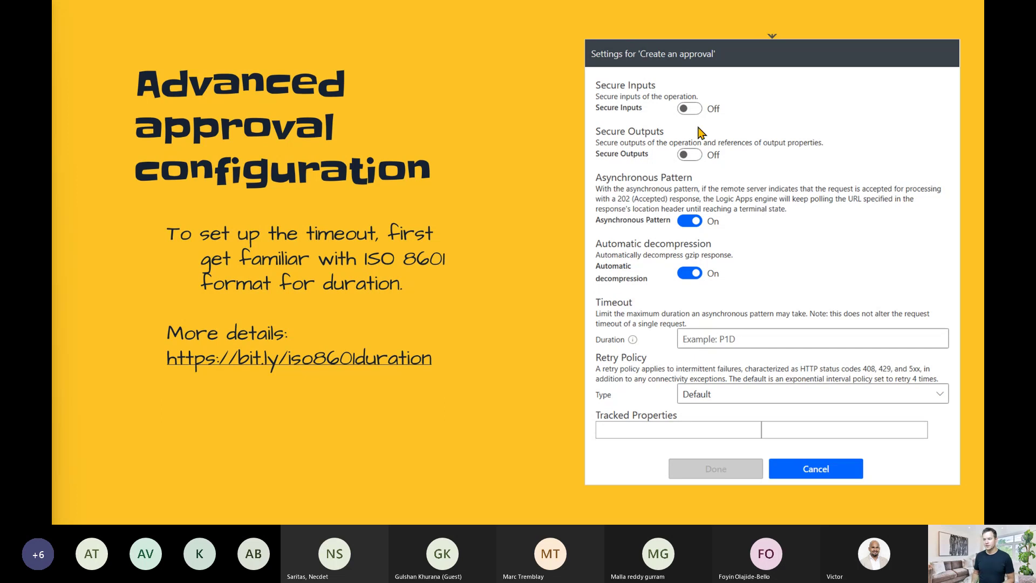
key(ctrl)
key(ctrl)
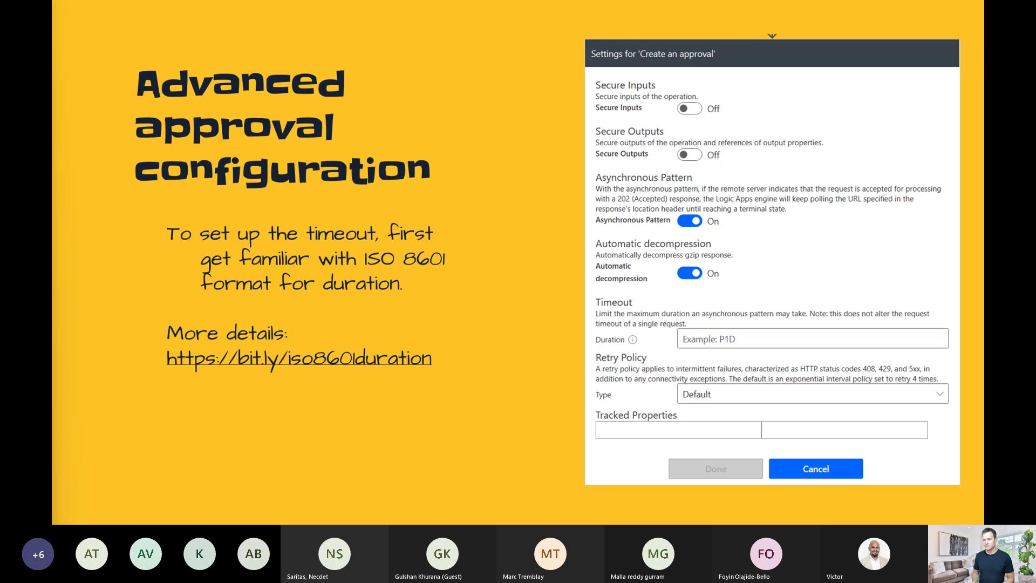
key(ctrl)
key(ctrl)
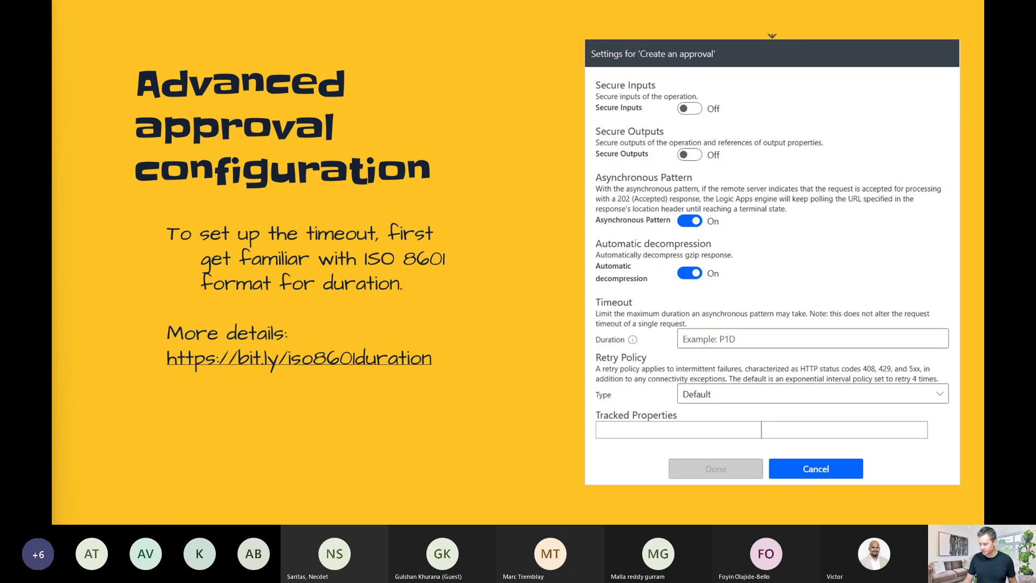
Step: Switch to Power Automate in the browser, dismiss the open approval response, and open the page for creating flows
key(alt+Tab)
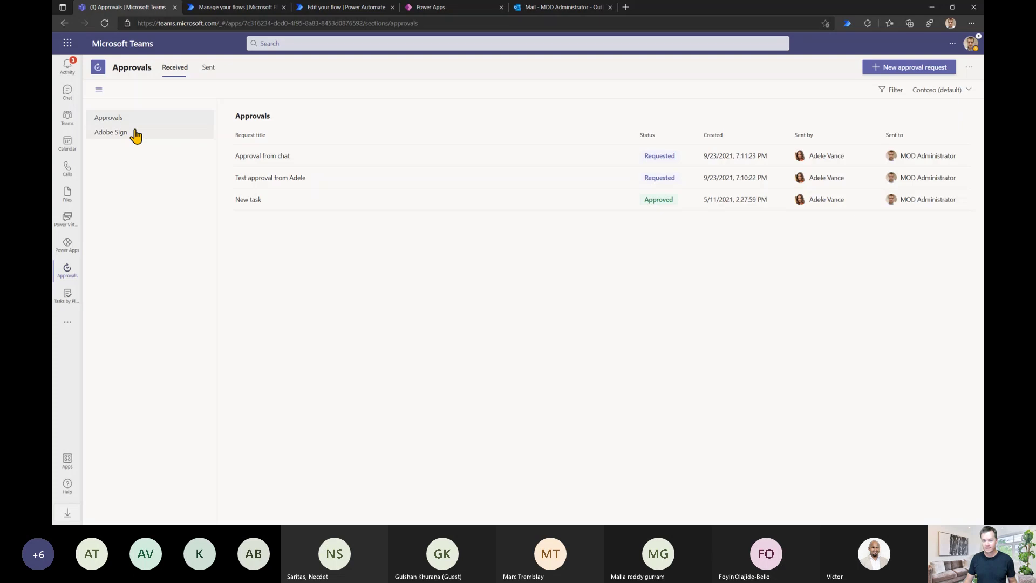
click(62, 121)
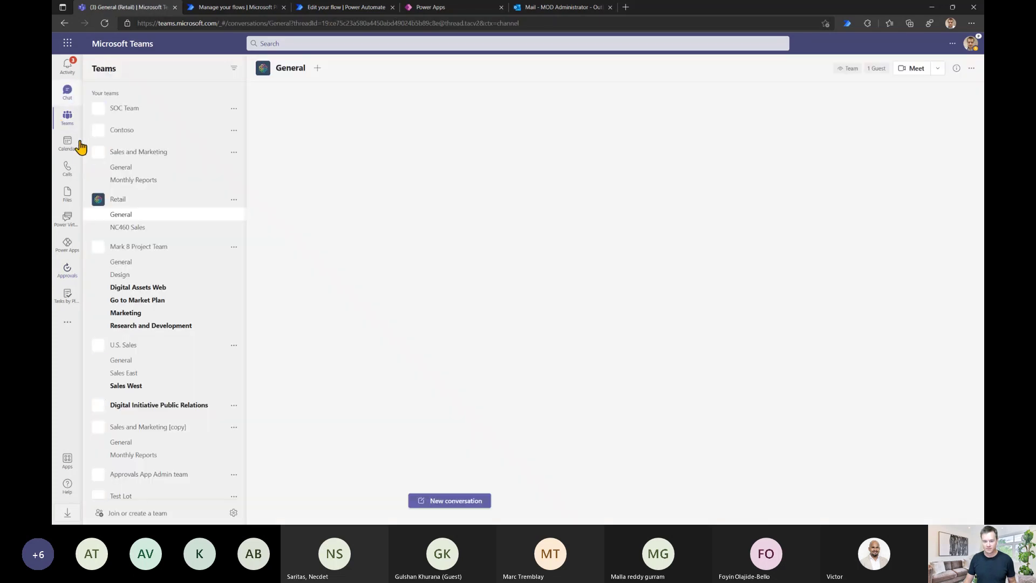
click(220, 10)
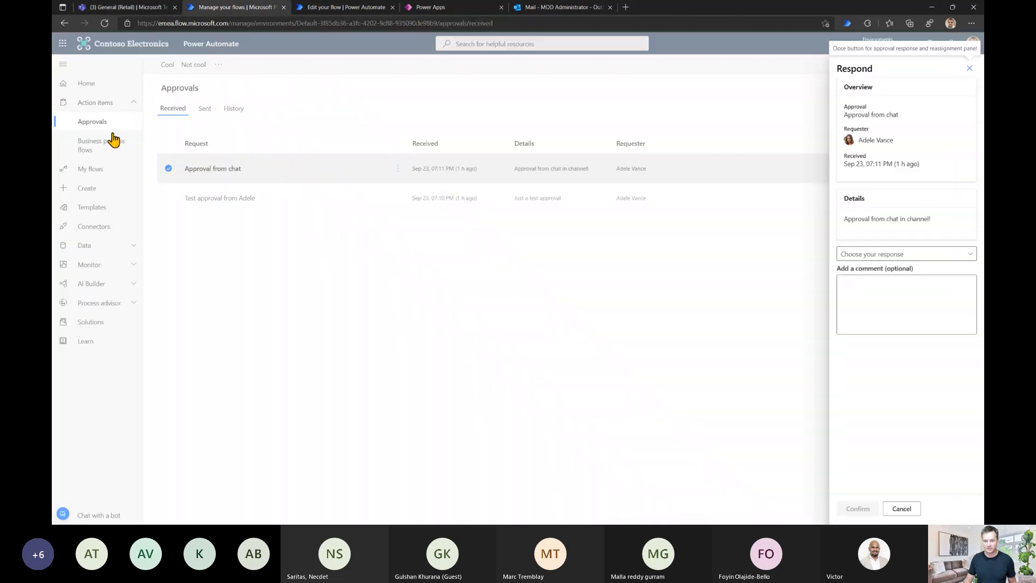
click(240, 264)
click(87, 189)
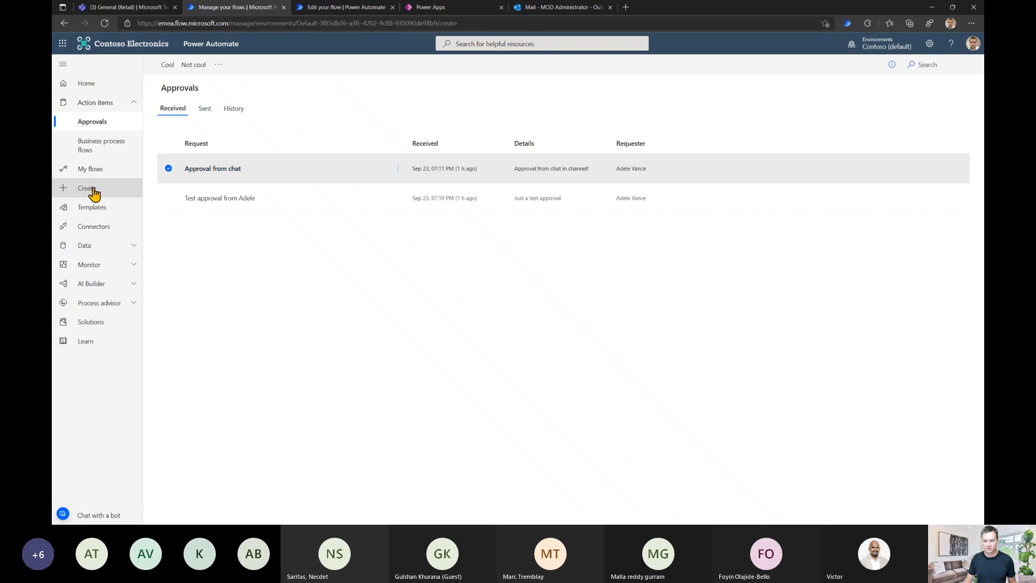
Step: Create an instant cloud flow named "Example approvals" that is triggered manually
click(343, 144)
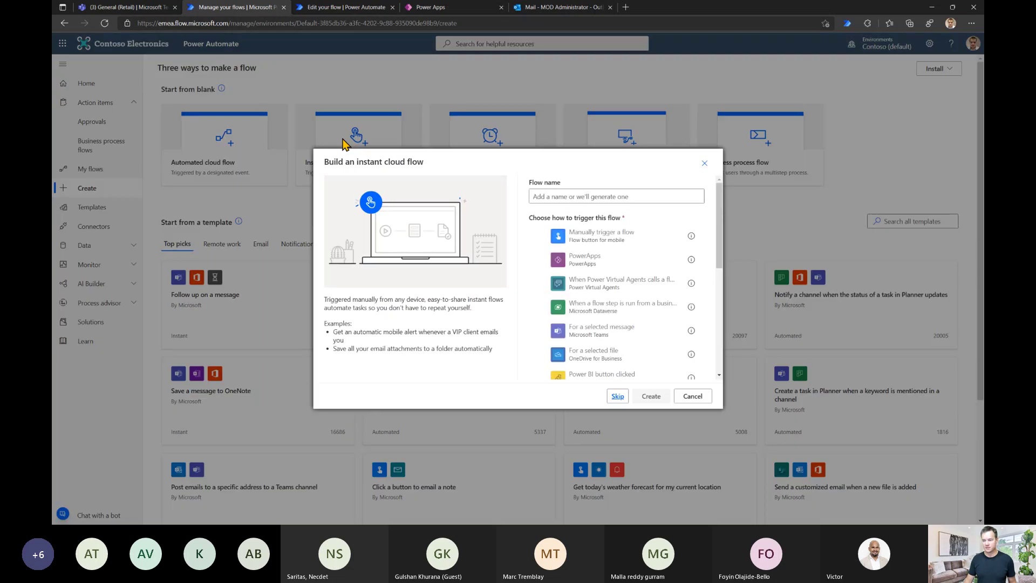
click(544, 198)
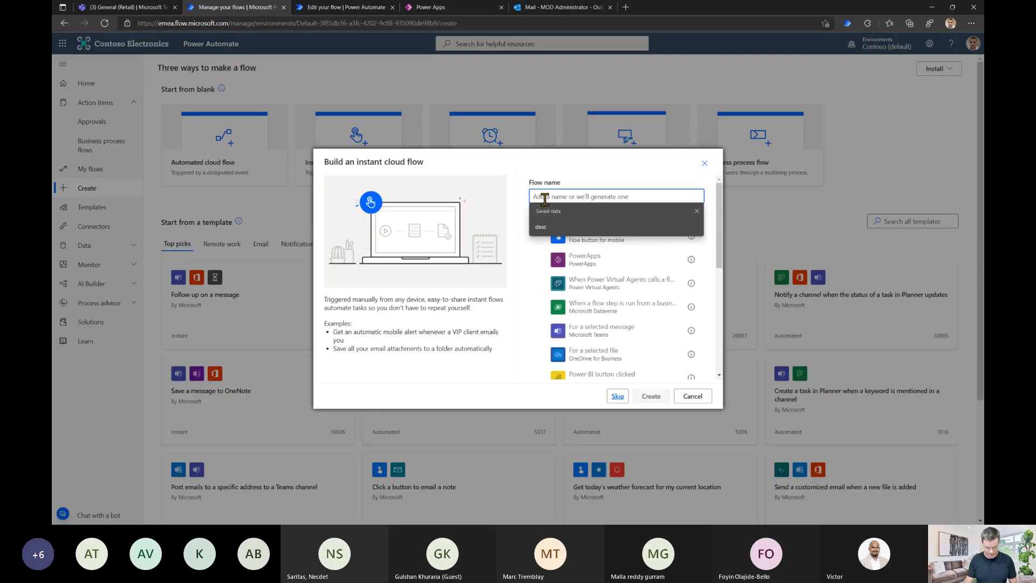
text(Example e)
text(pprovals)
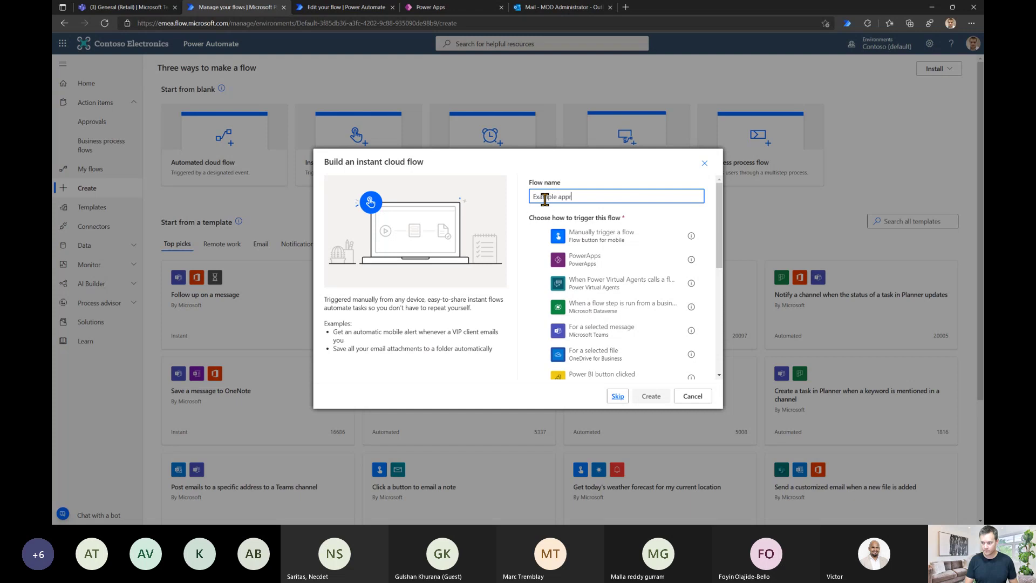
click(600, 236)
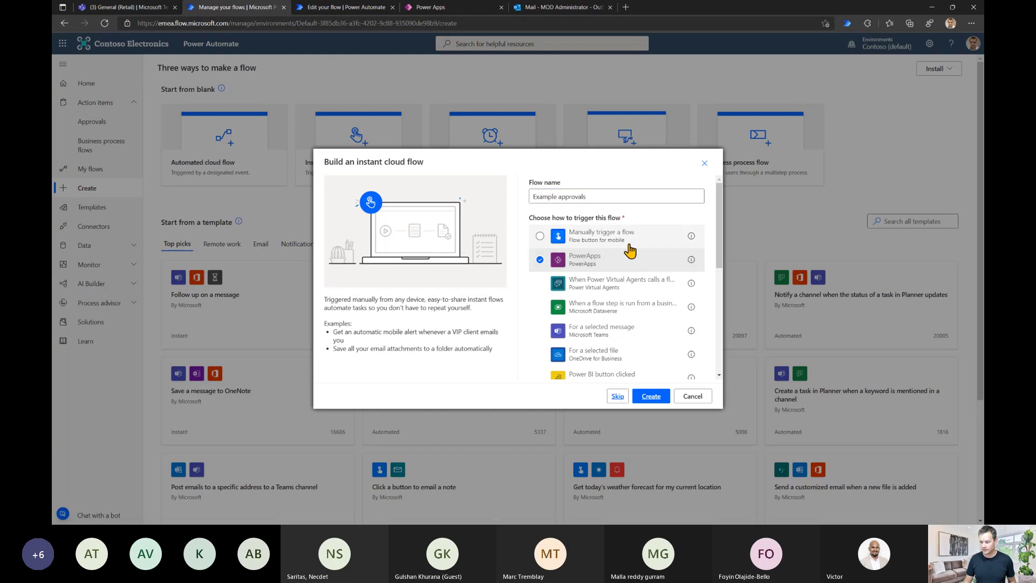
click(650, 396)
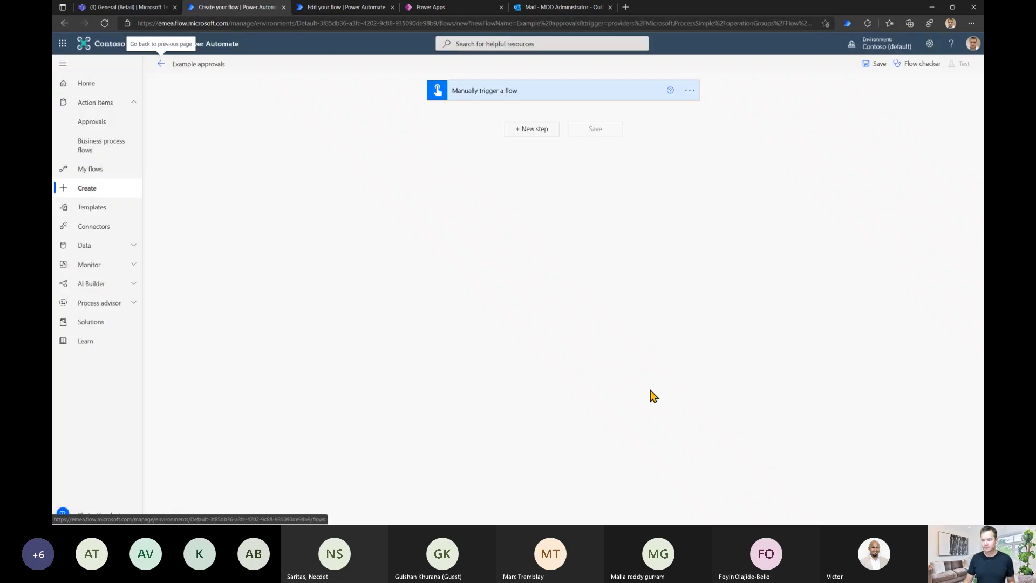
Step: Add a "Create an approval" action after the trigger with approval type "Custom Responses – Wait for one response"
click(523, 129)
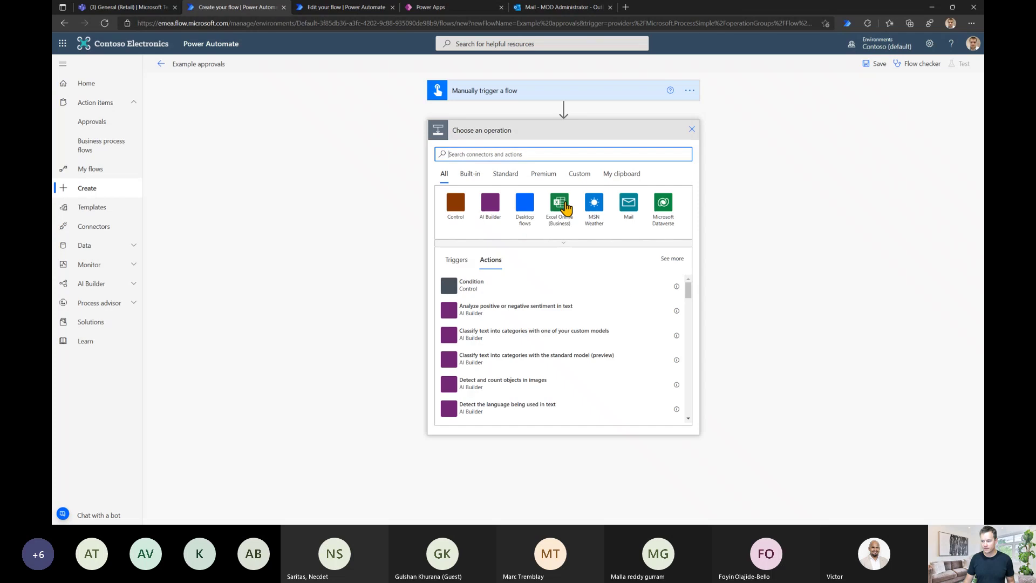
text(approva)
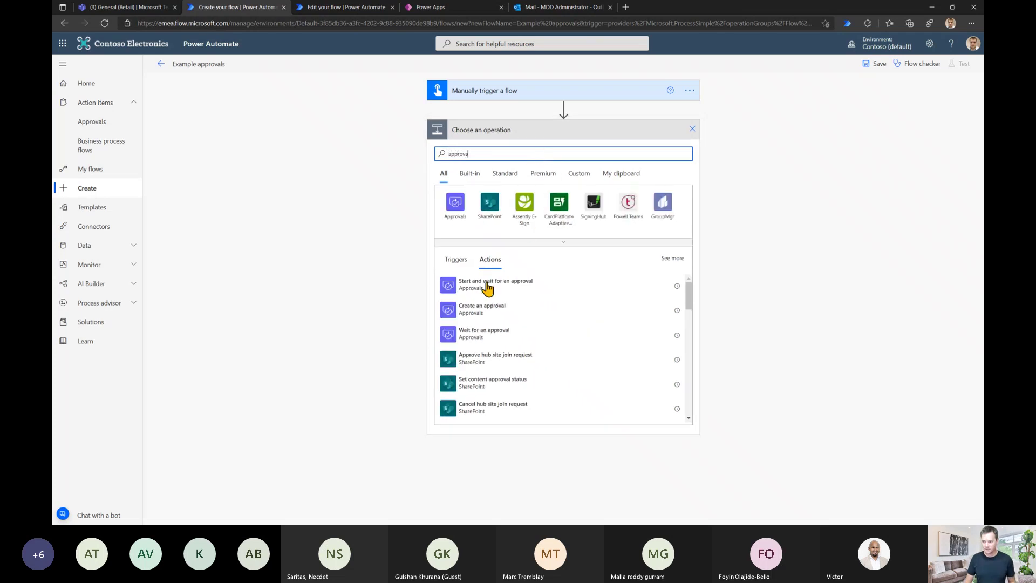
click(471, 319)
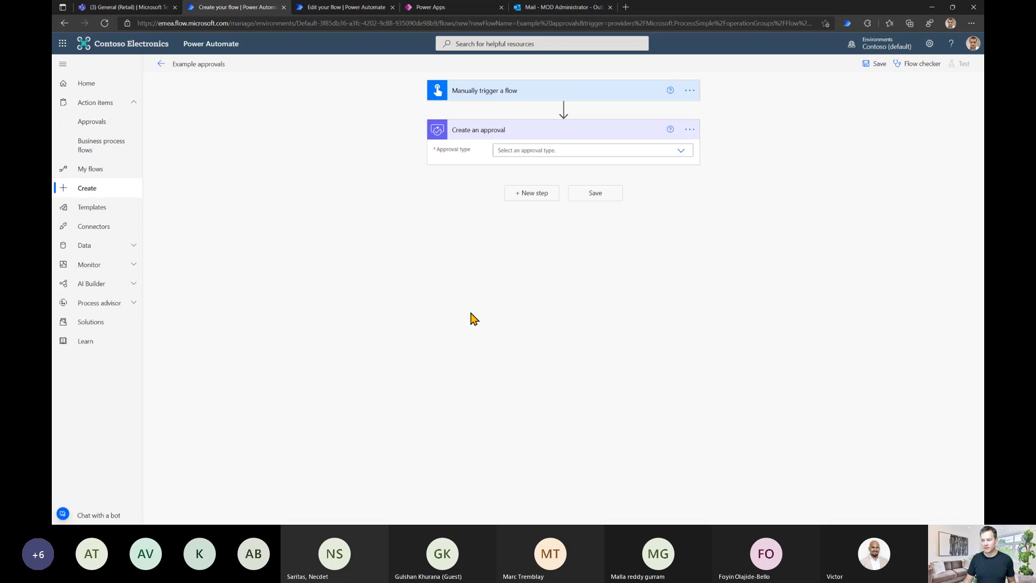
click(679, 156)
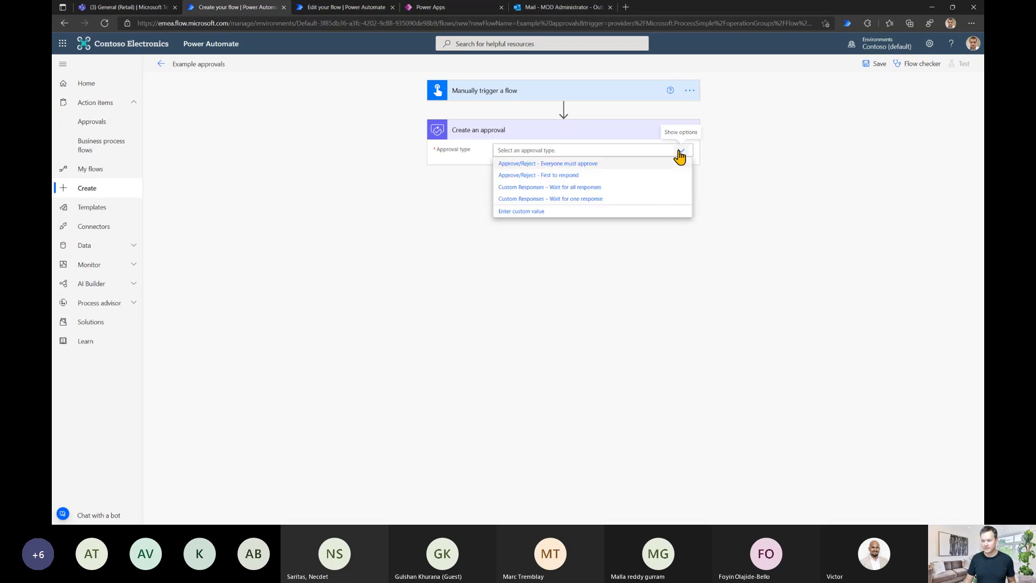
click(573, 199)
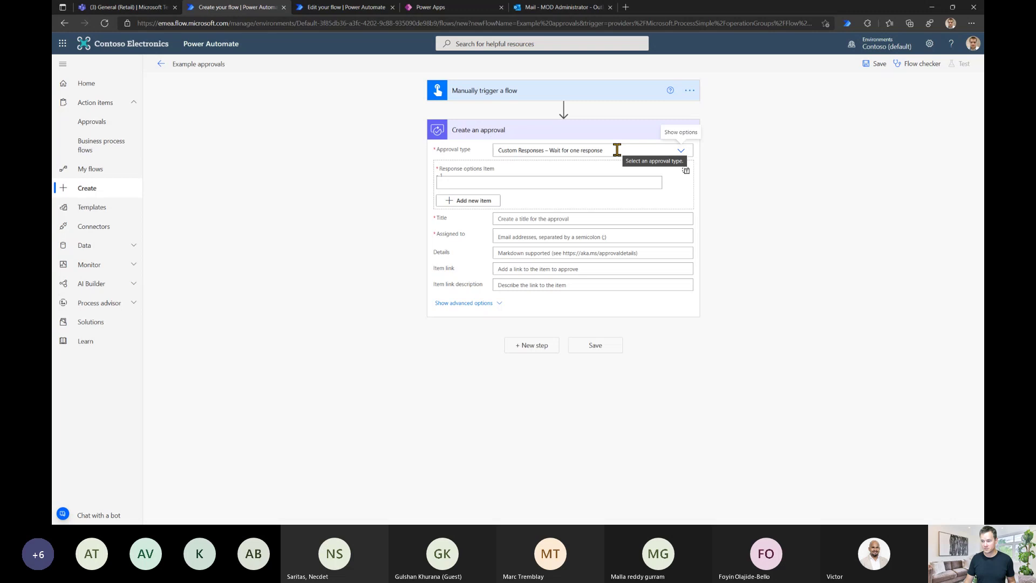
Step: Define two response options for the approval: "That's cool" and "Very cool!"
click(519, 182)
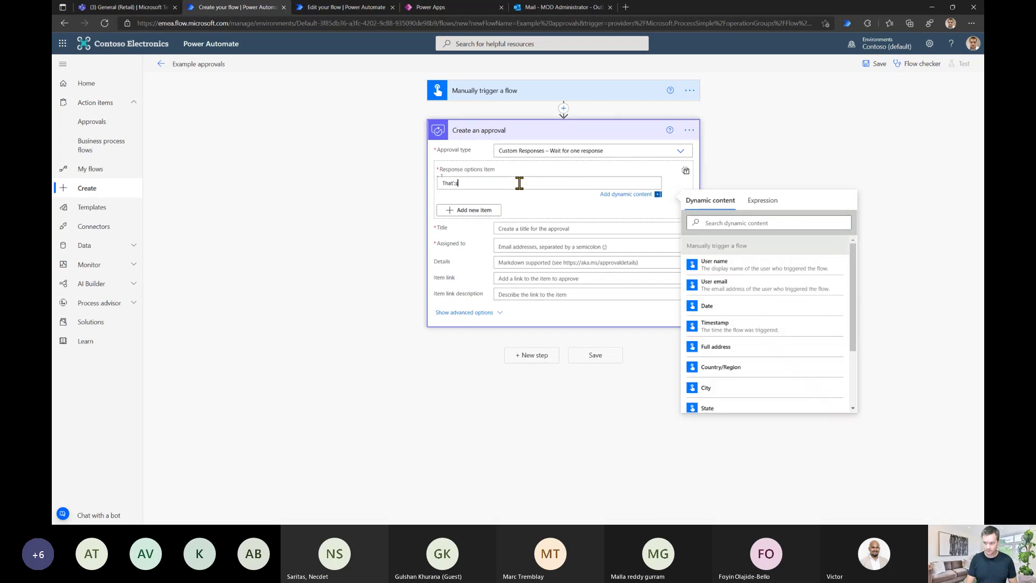
text(That's cool)
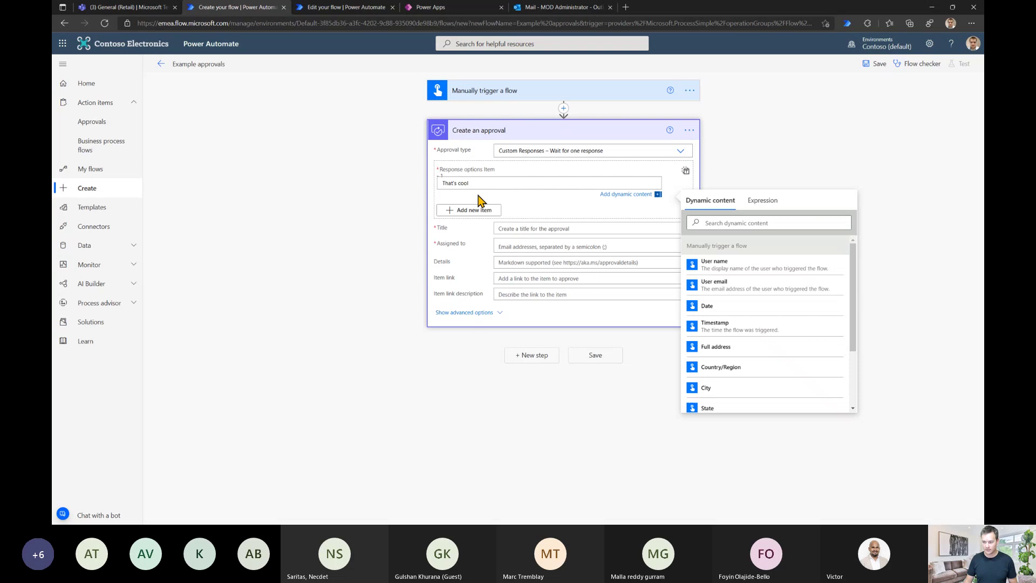
click(471, 210)
click(470, 210)
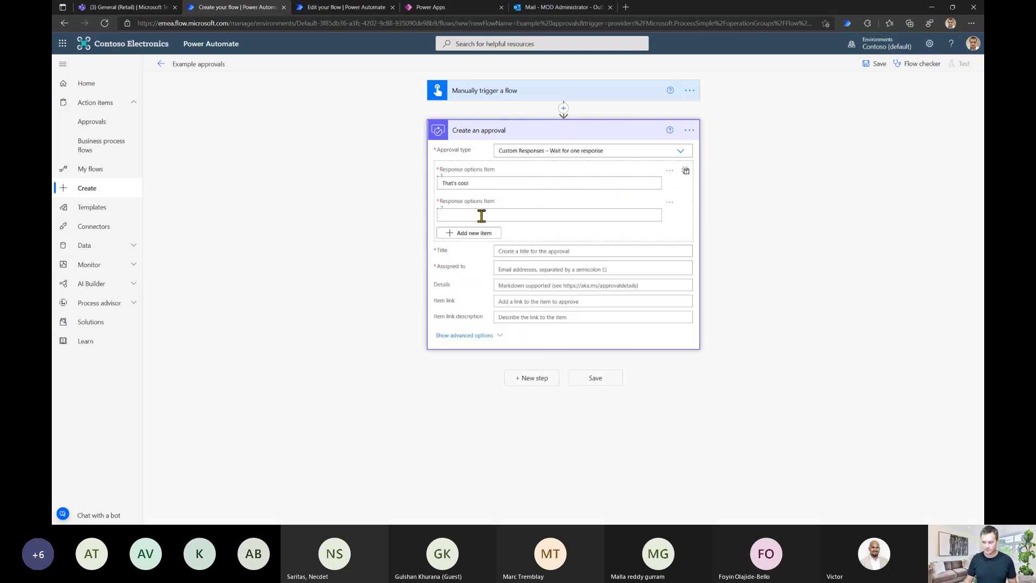
click(482, 215)
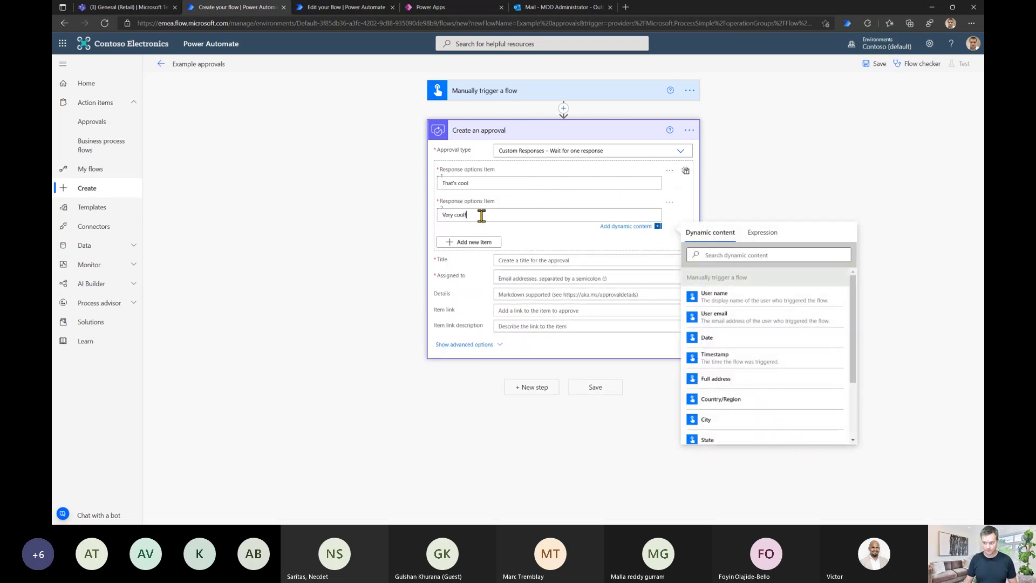
Step: Title the approval "Cool task" and assign it to the approver by looking up their user name
click(527, 260)
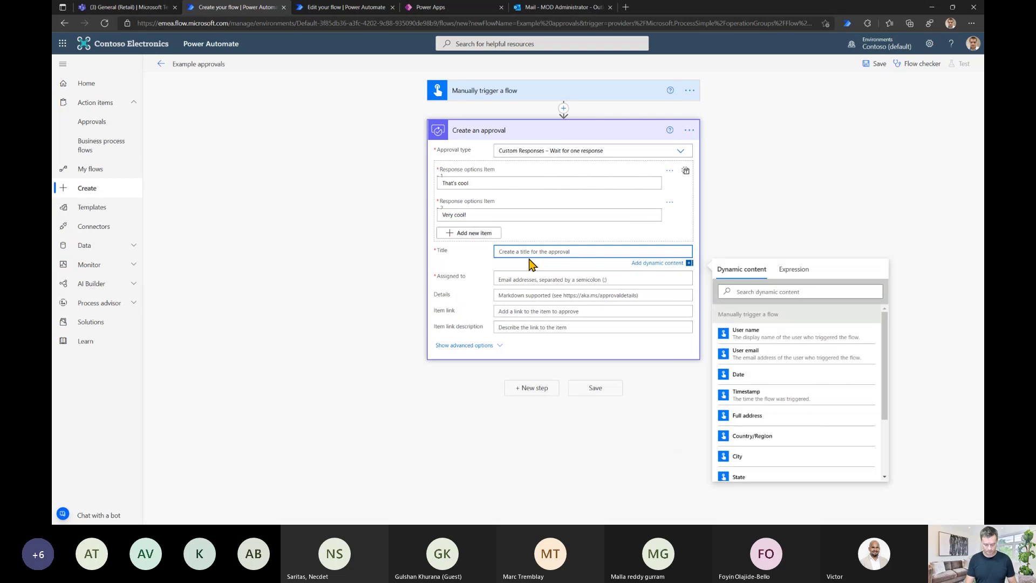
text(Cool task)
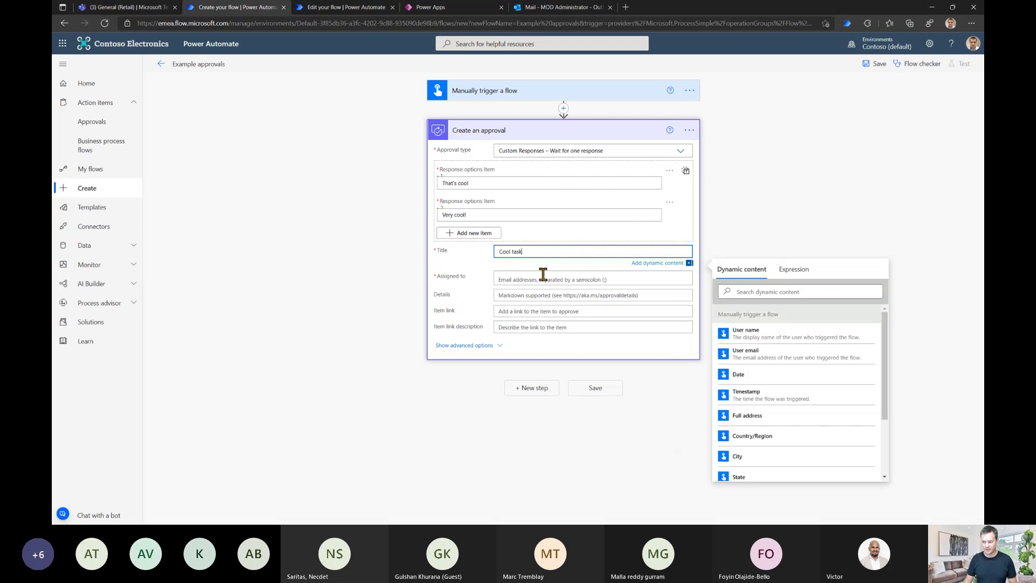
click(544, 275)
text(adele)
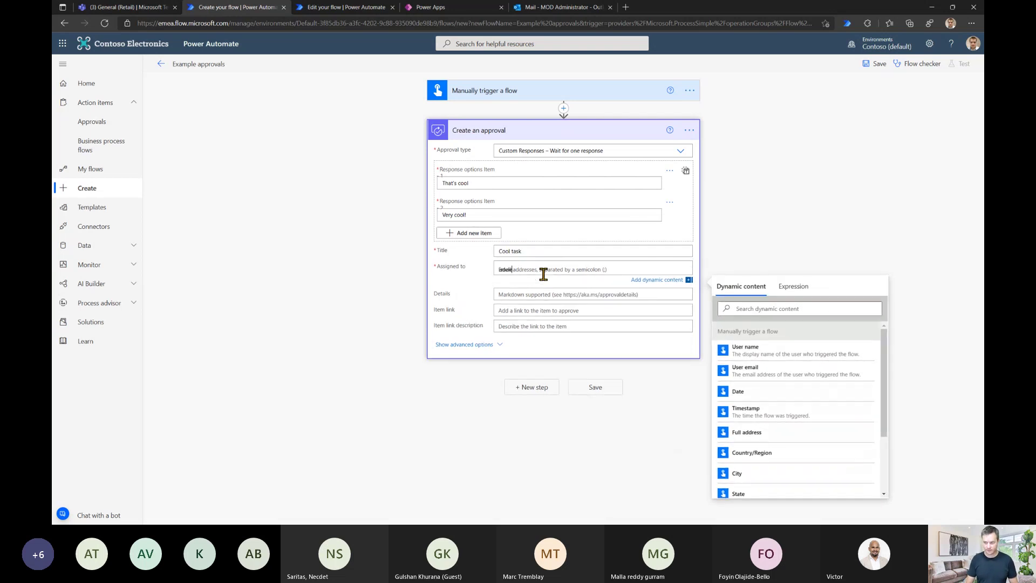
text(v)
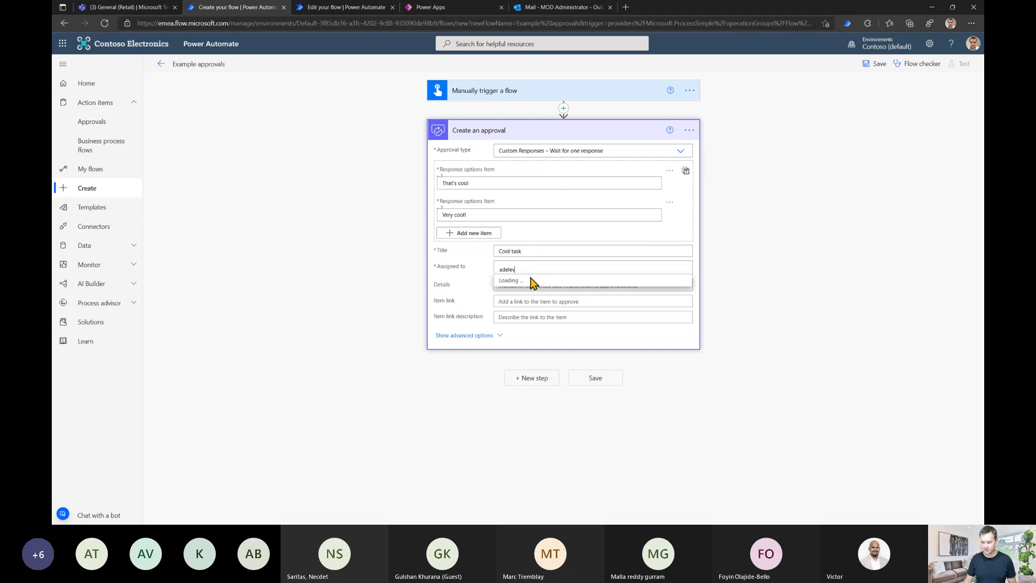
click(531, 282)
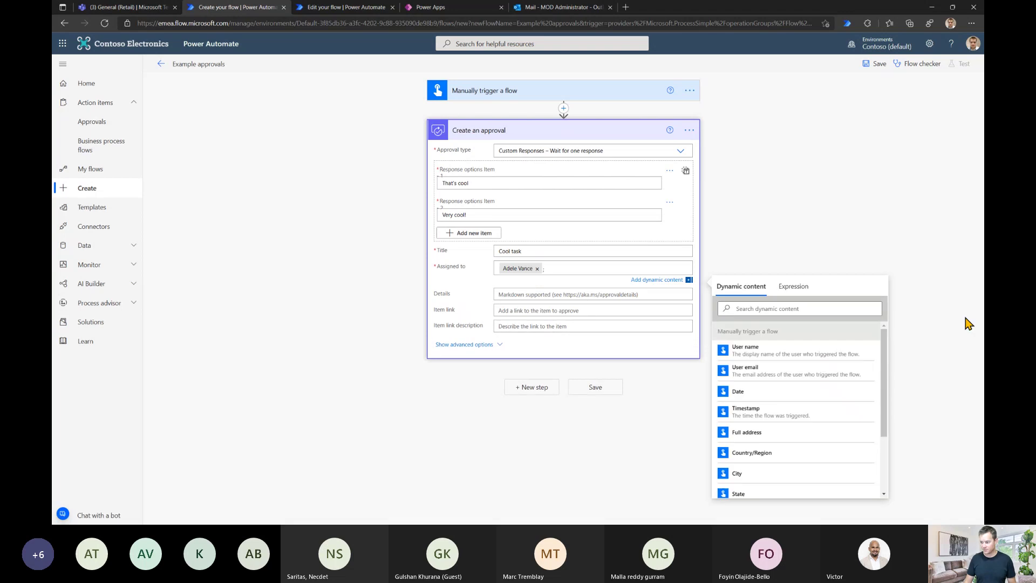
Step: Open the aka.ms/approvaldetails article in a new browser tab and review its Markdown client support, headers, line breaks and lists sections
key(ctrl+t)
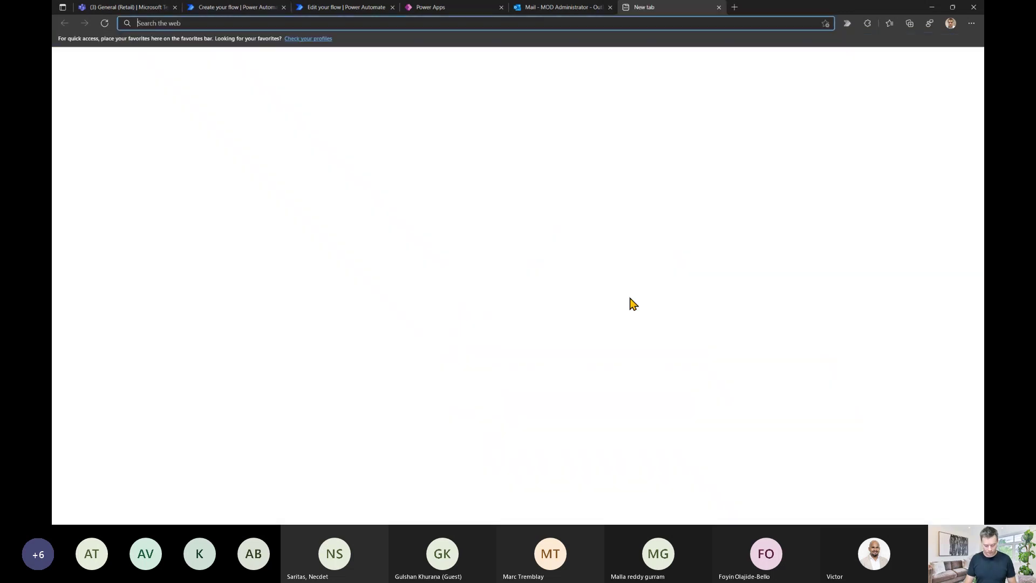
text(aka.ms/a)
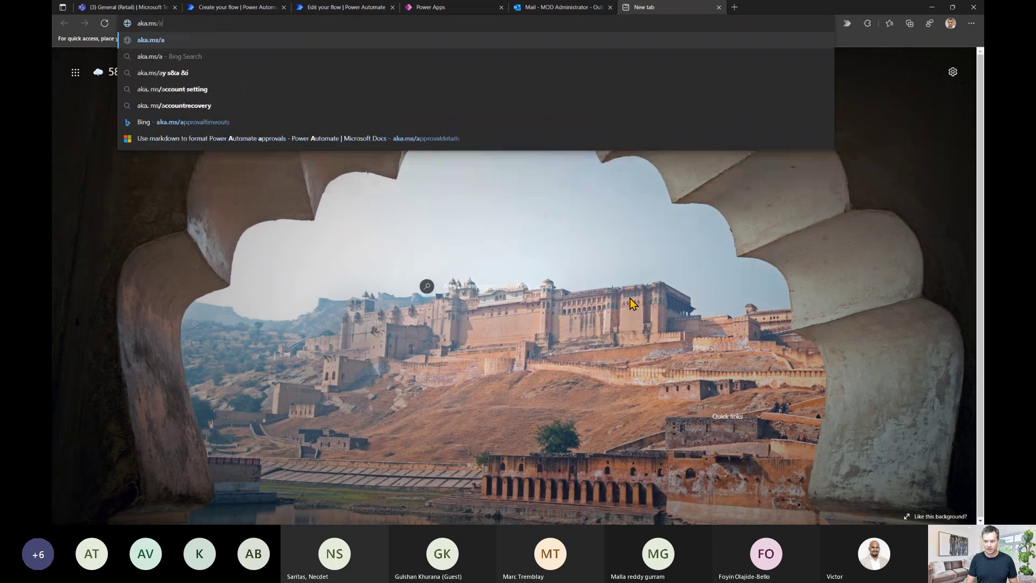
key(Down)
key(Down)
key(Down)
key(Down)
key(Down)
key(Down)
key(Return)
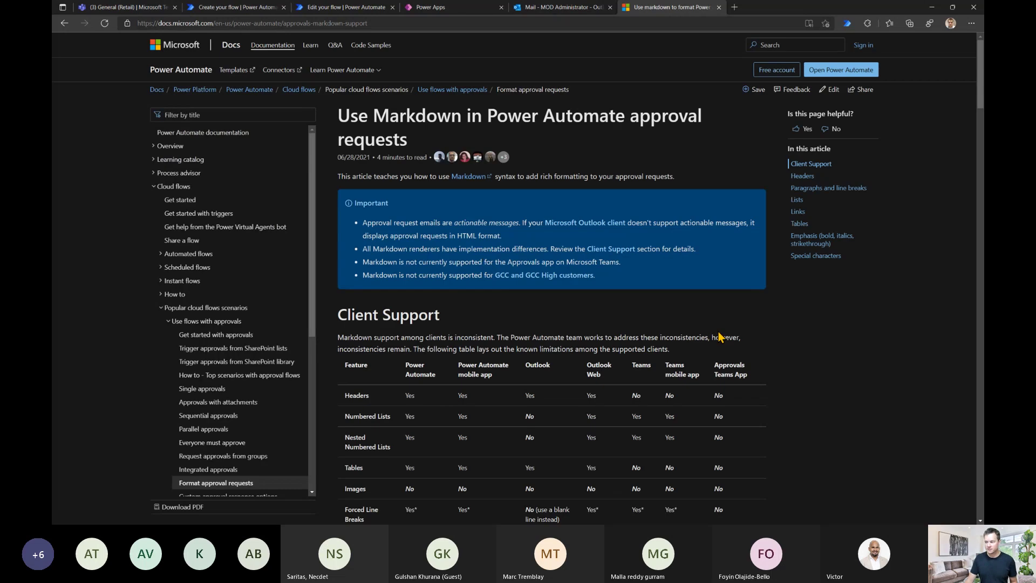
drag(980, 81, 981, 116)
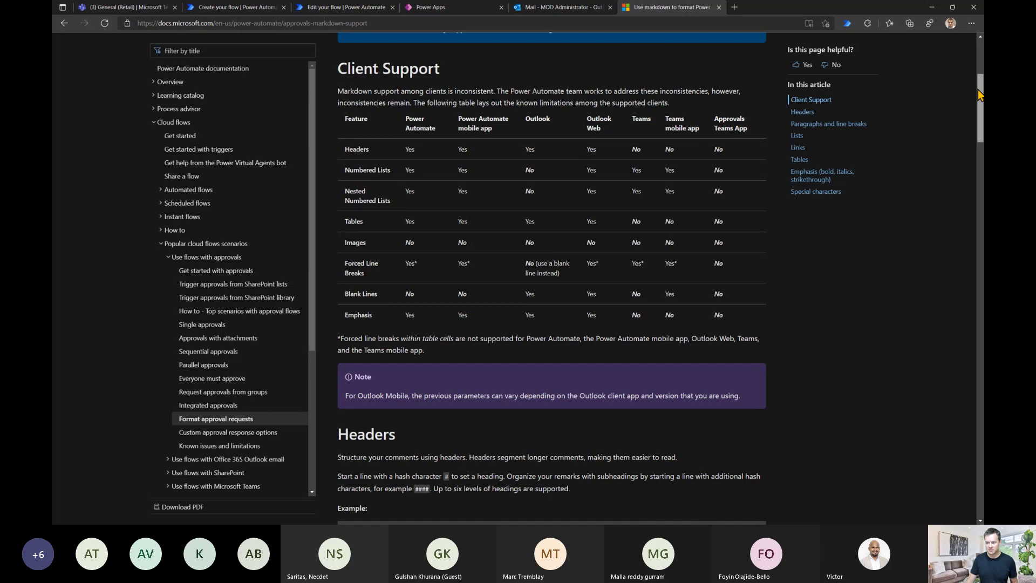
drag(978, 90, 976, 138)
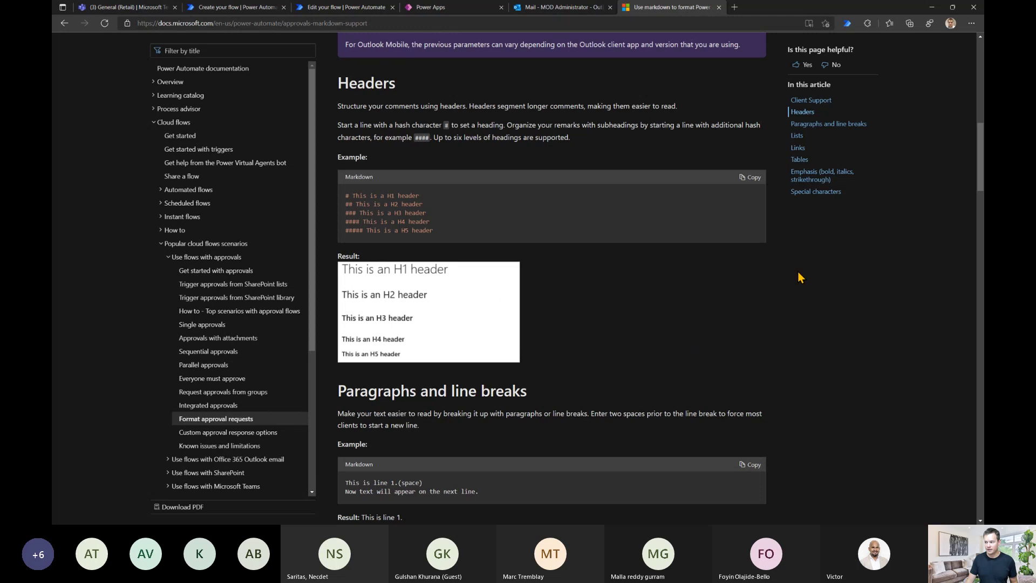
drag(977, 154, 982, 230)
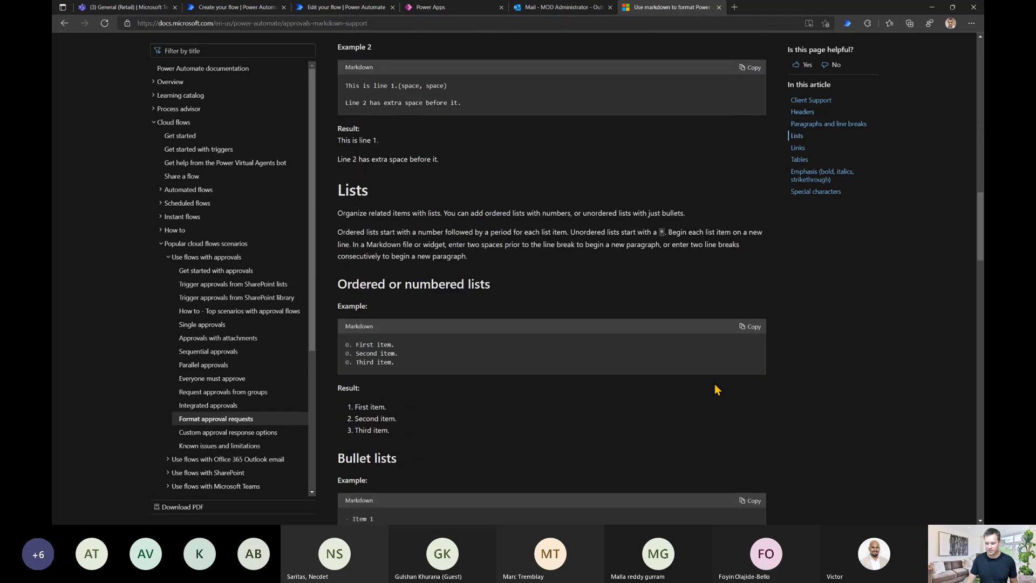
Step: Review the Markdown list examples, then return to the new flow and set the approval's details to "## Hey that's an approval for you!"
drag(348, 345, 349, 363)
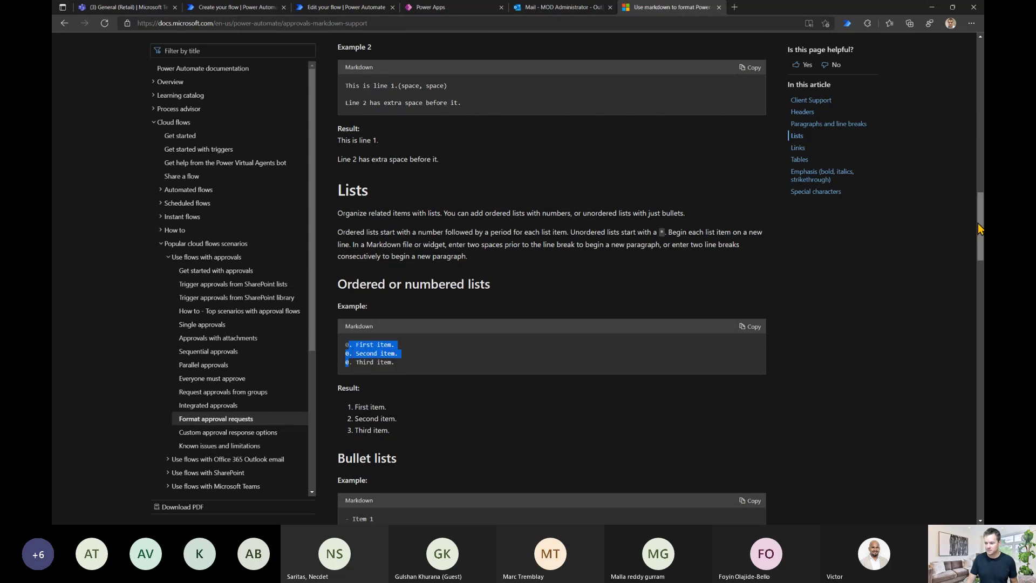
drag(978, 222, 977, 240)
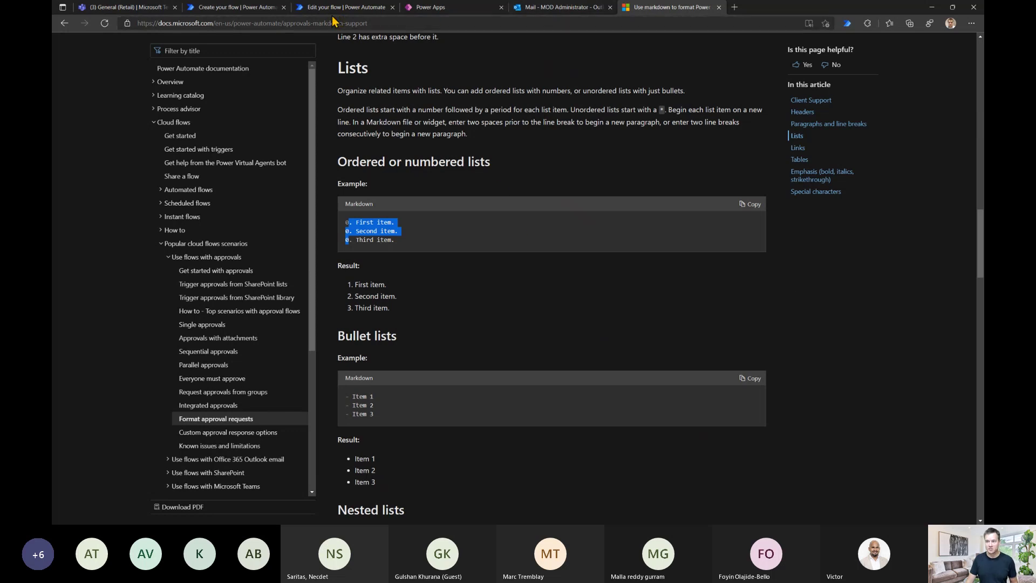
click(236, 8)
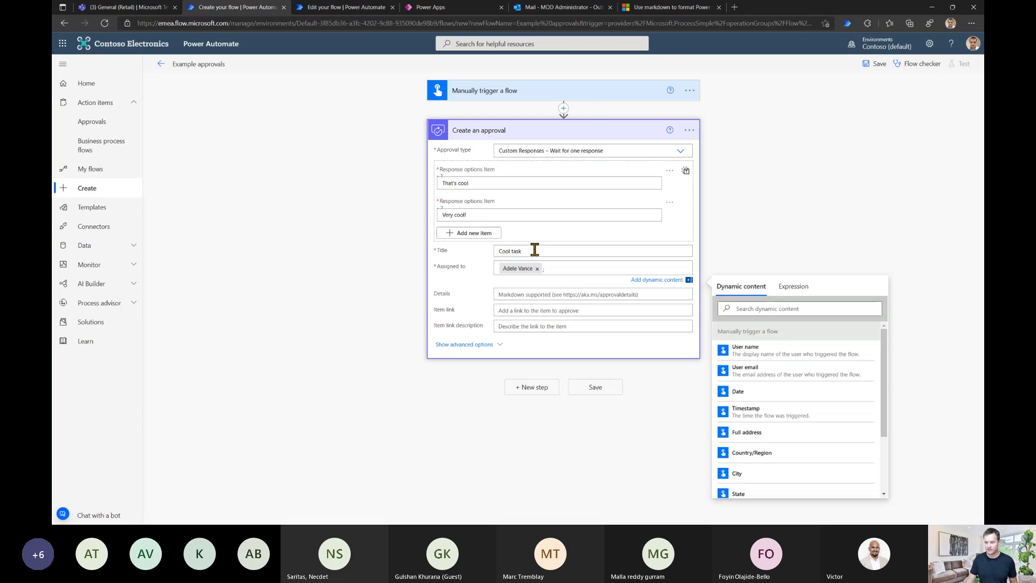
click(556, 294)
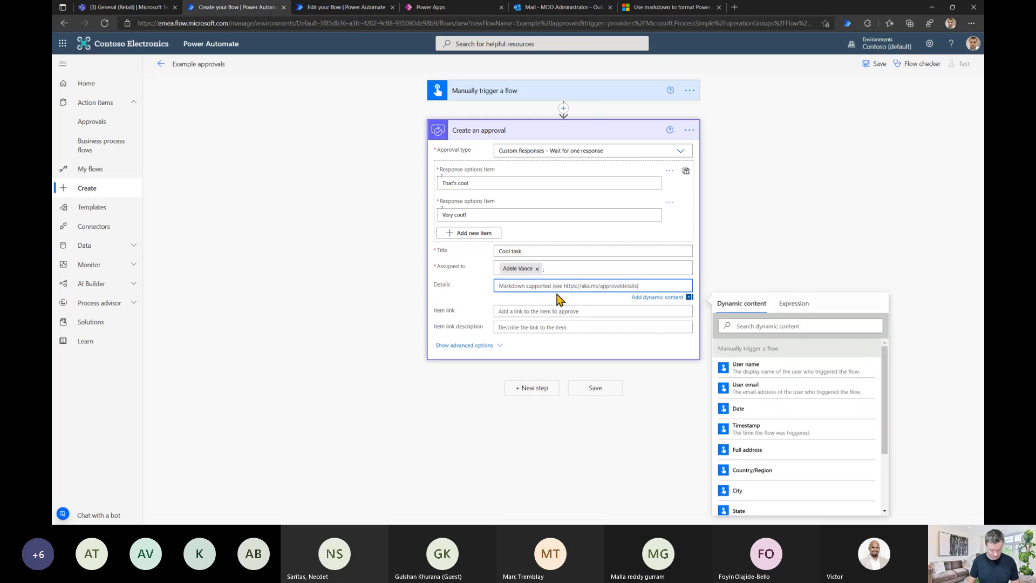
text(## Hey that's an approval f)
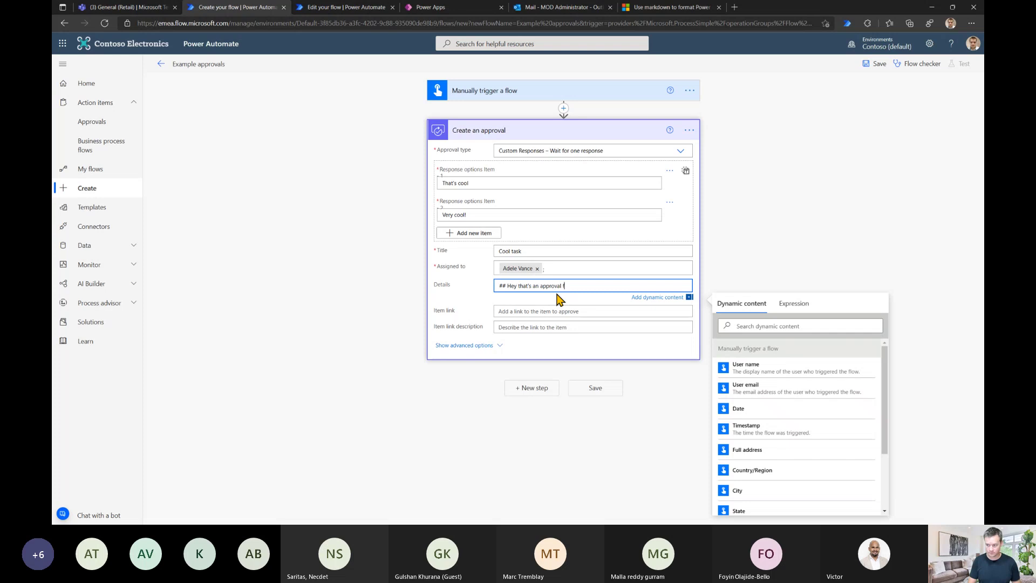
text(or you!)
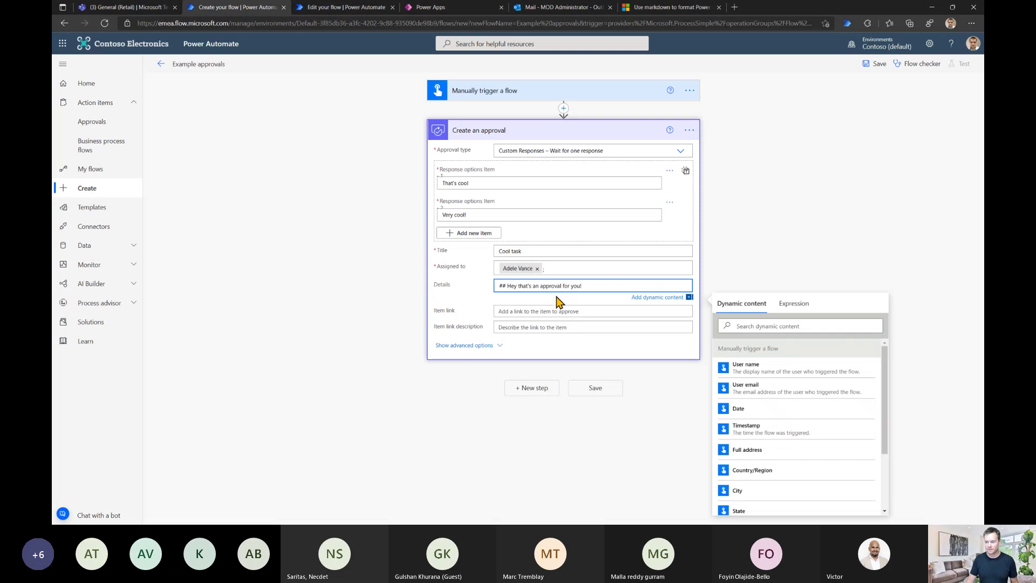
Step: Set the requestor among the approval's advanced options to the administrator account and save the flow
click(480, 347)
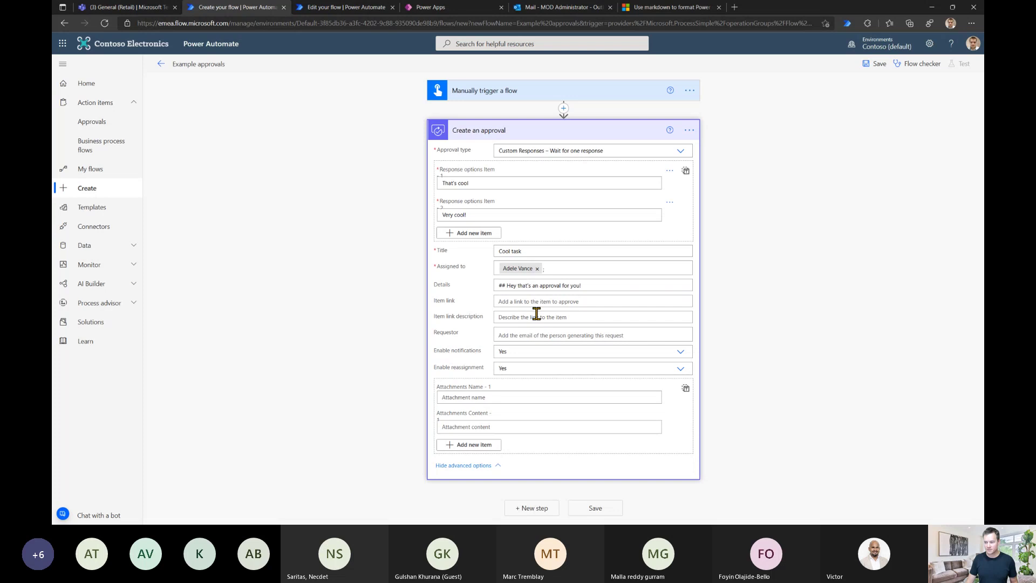
click(566, 336)
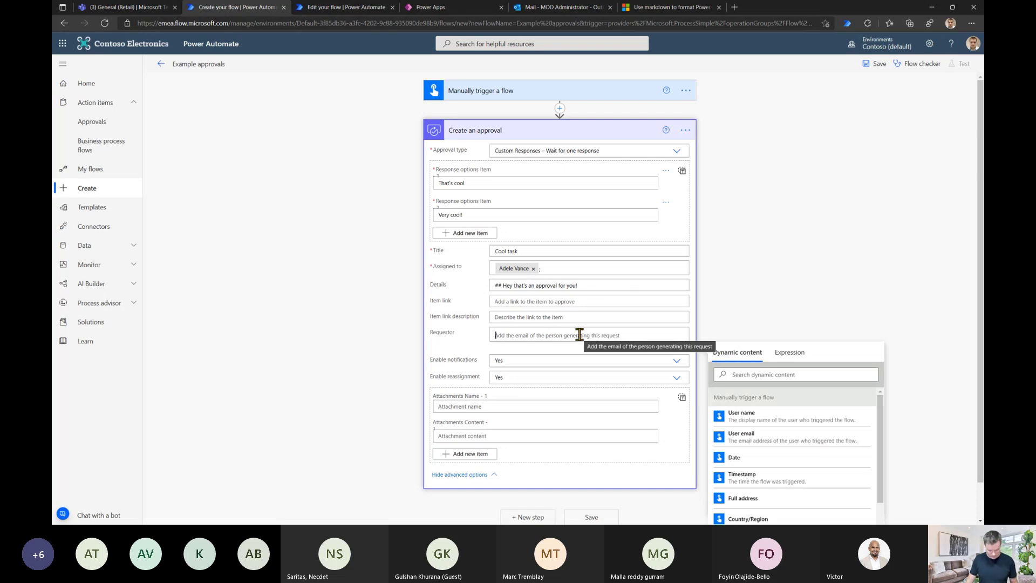
text(sha)
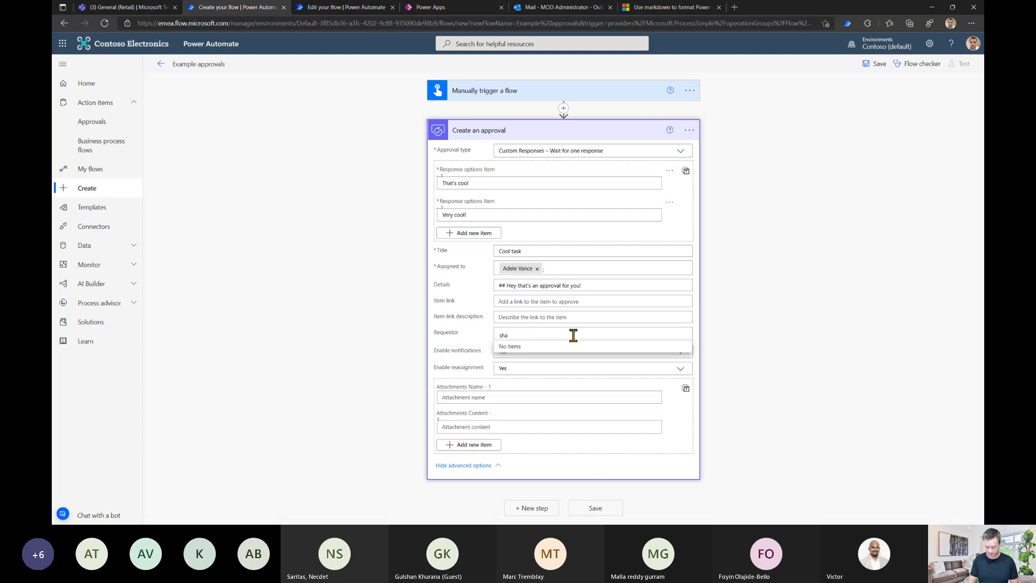
key(BackSpace)
key(BackSpace)
click(573, 335)
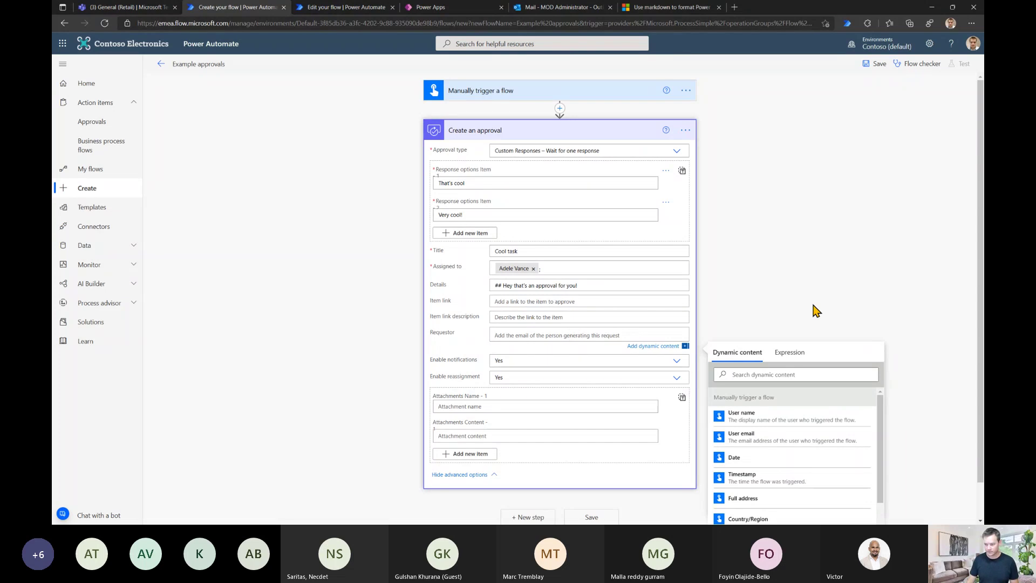
text(mod)
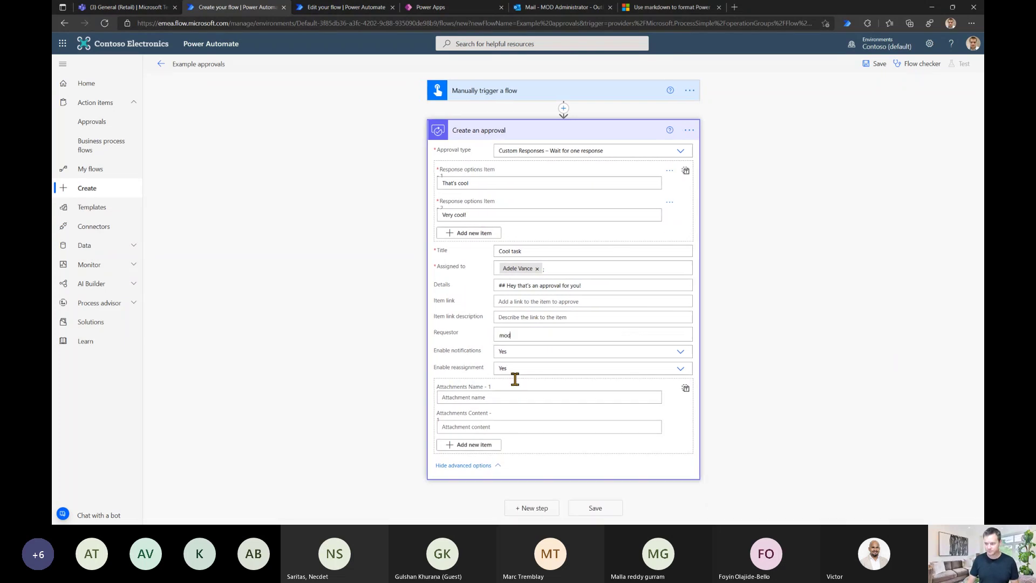
click(546, 352)
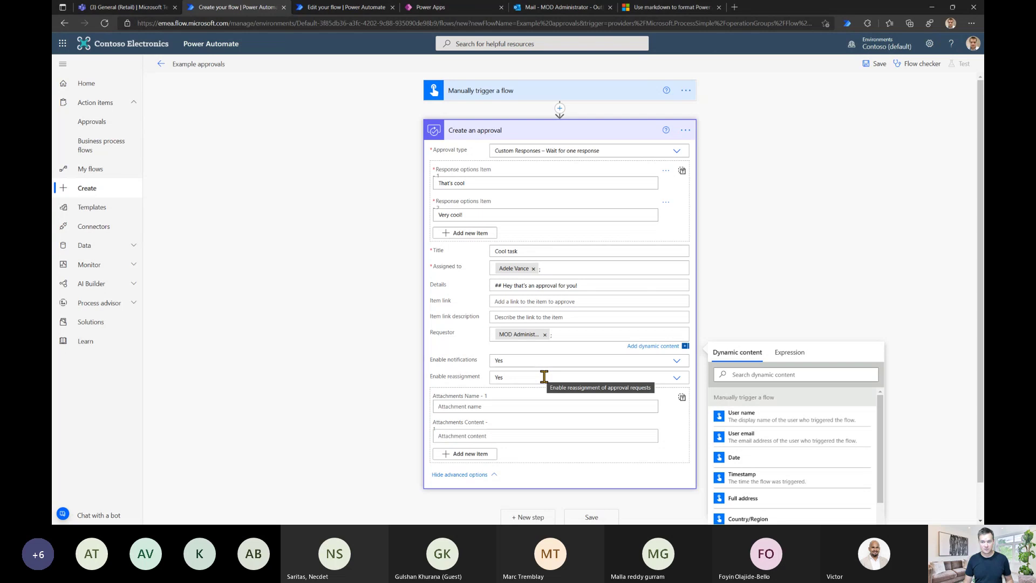
click(873, 65)
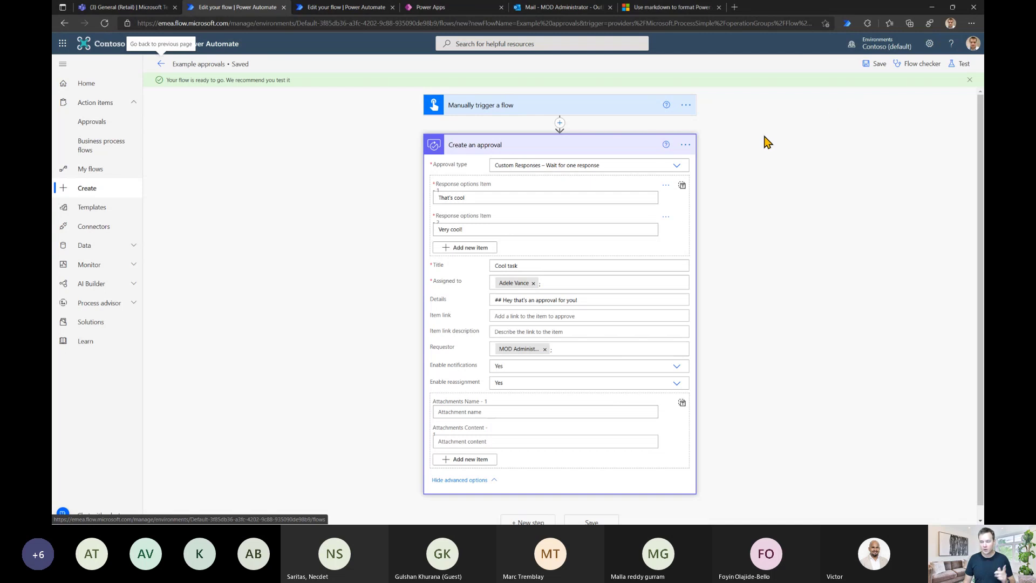
Step: Examine the settings of the "Create an approval" action, including its asynchronous pattern, timeout and retry policy
click(685, 147)
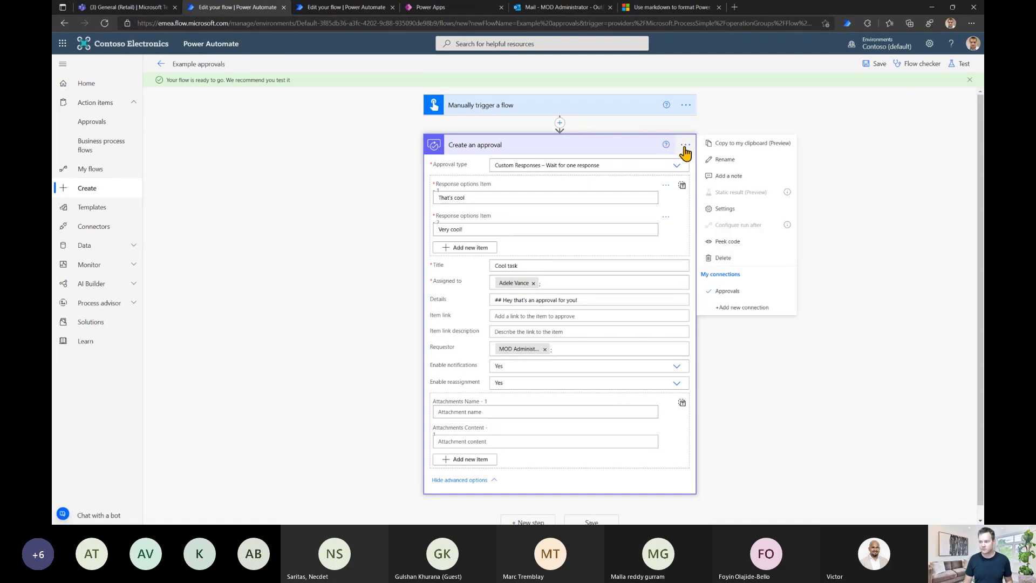
click(735, 210)
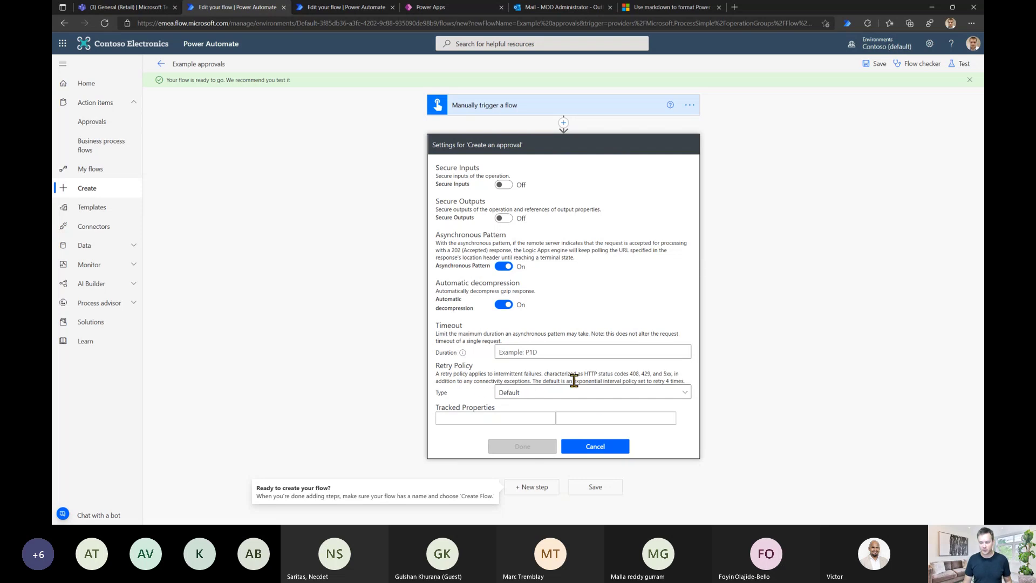
click(620, 447)
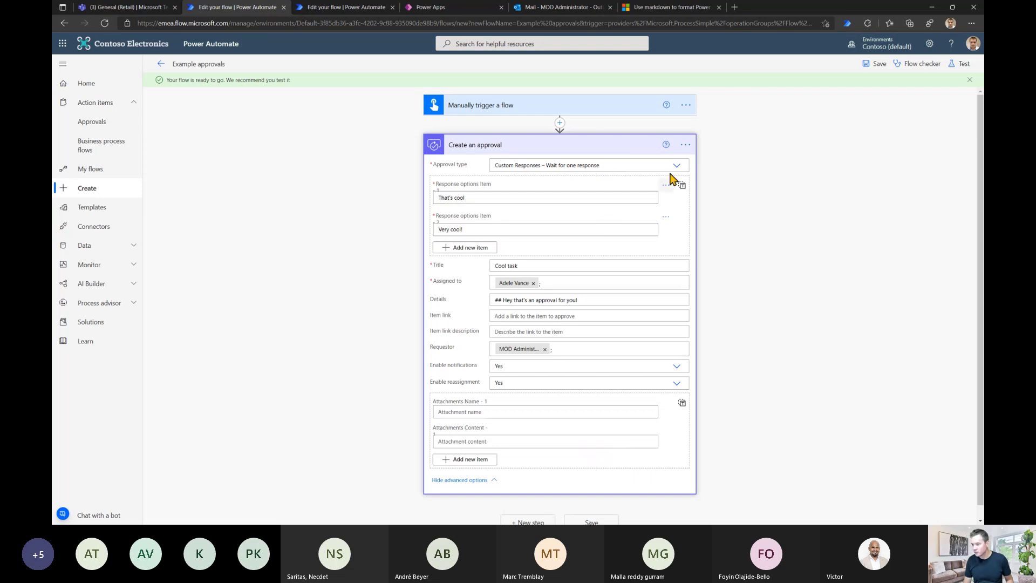
click(685, 144)
click(725, 210)
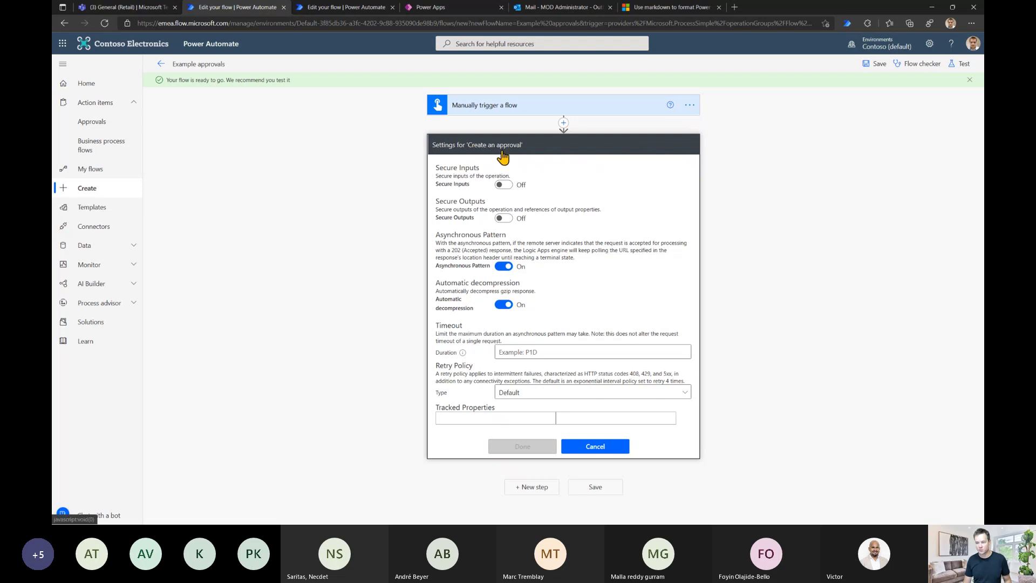
Step: Add a "Wait for an approval" action and fill its Approval ID with the Approval ID output of "Create an approval"
click(542, 488)
text(ap)
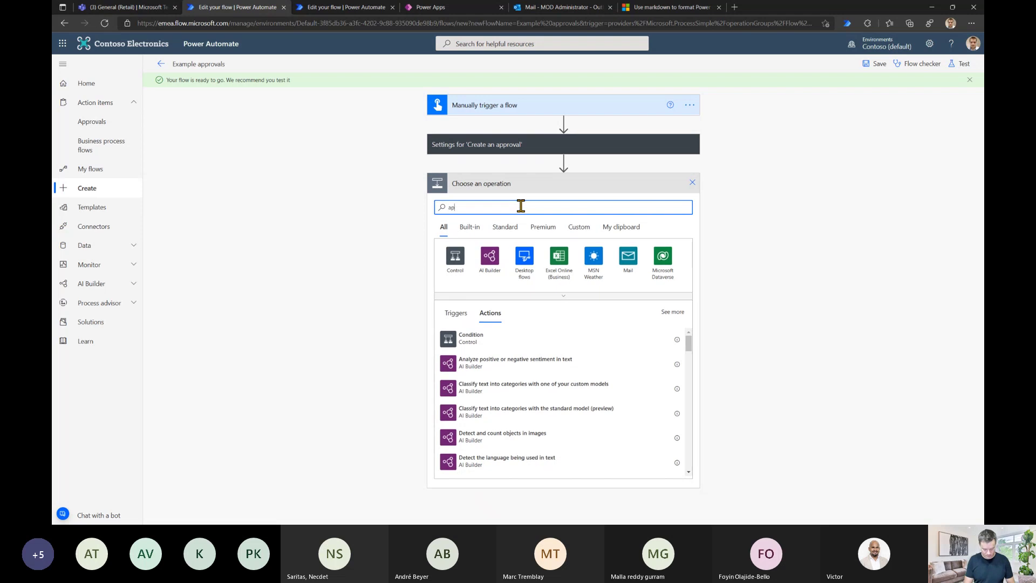
text(prov)
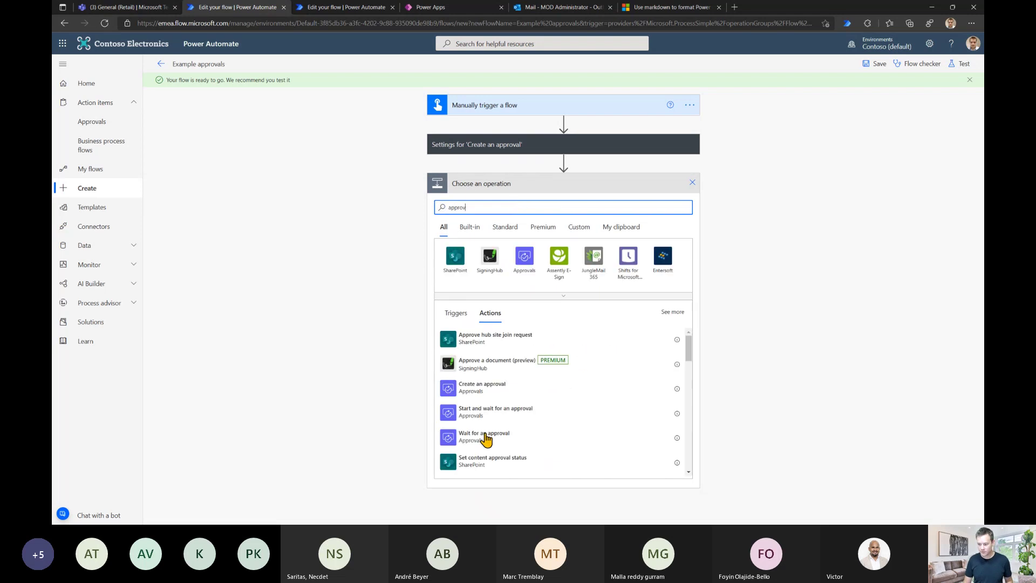
click(484, 436)
click(605, 204)
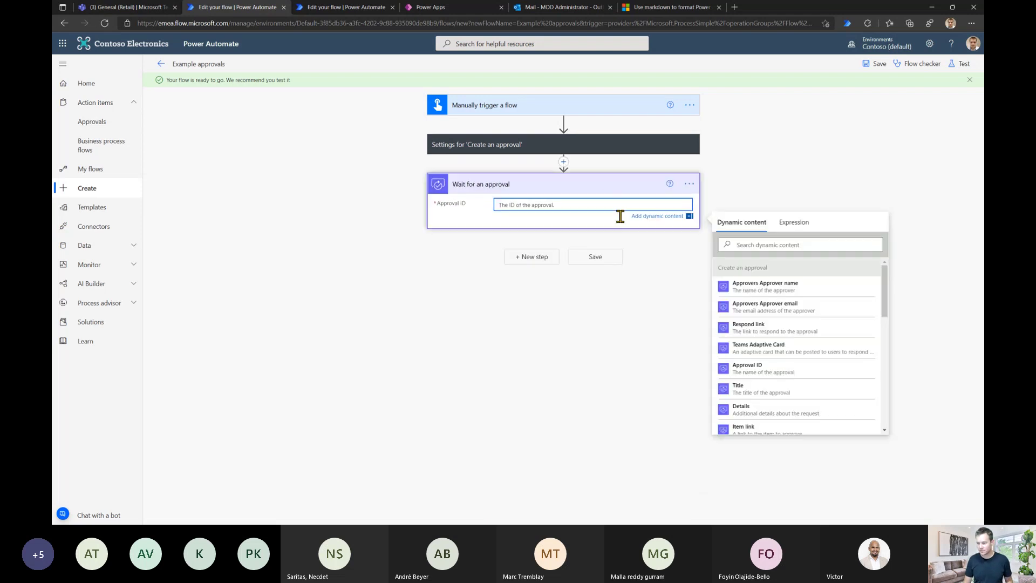
click(765, 371)
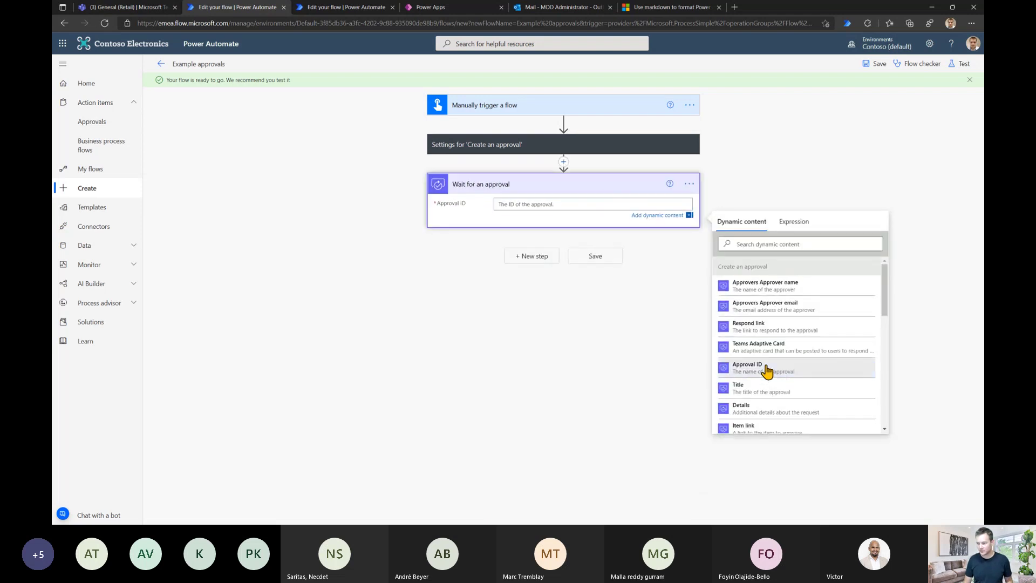
Step: Close the "Create an approval" settings without changing them and collapse that action
click(680, 151)
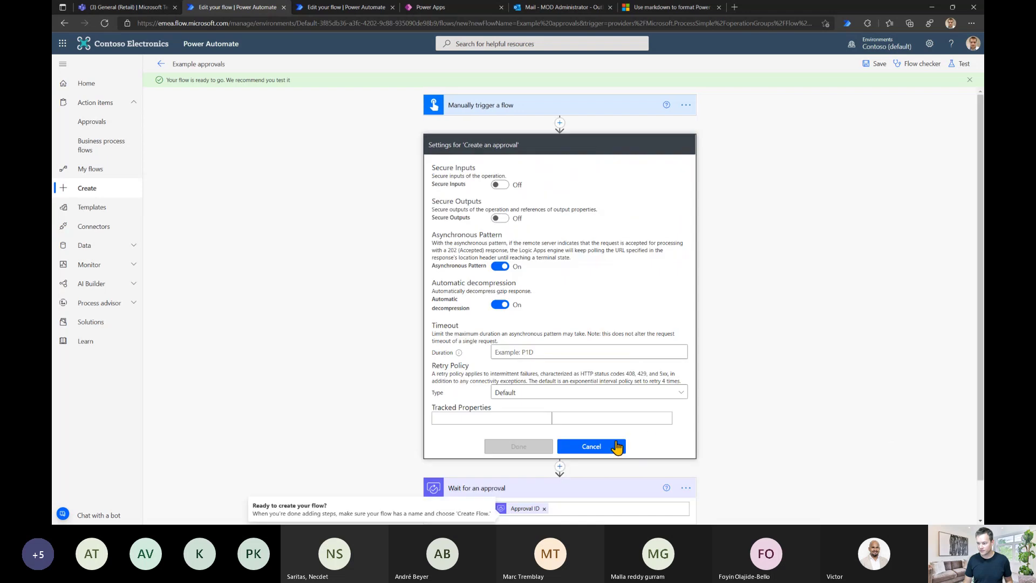
click(617, 446)
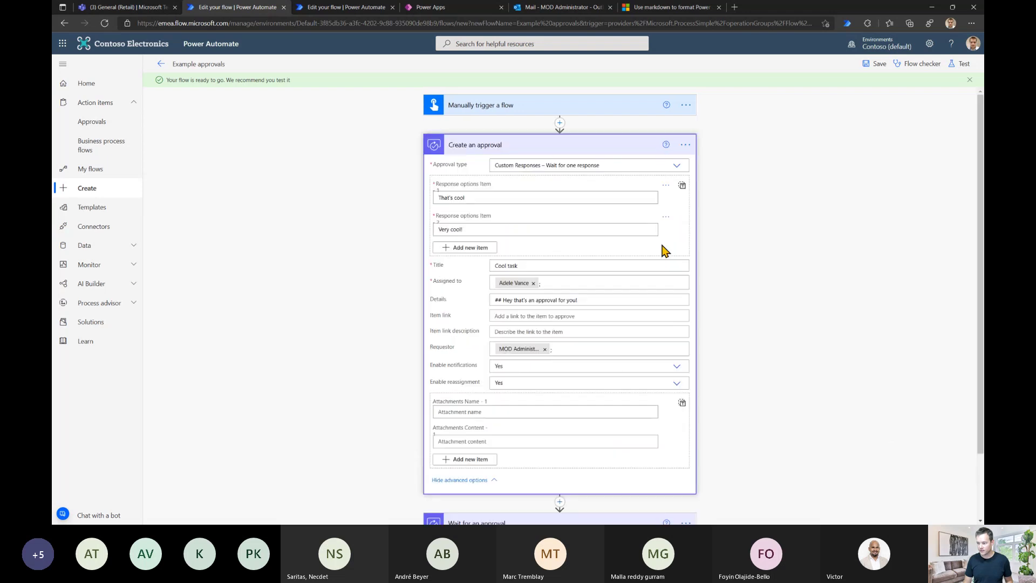
click(616, 145)
Step: Enter P5D as the timeout duration in the settings of the "Wait for an approval" action
click(688, 183)
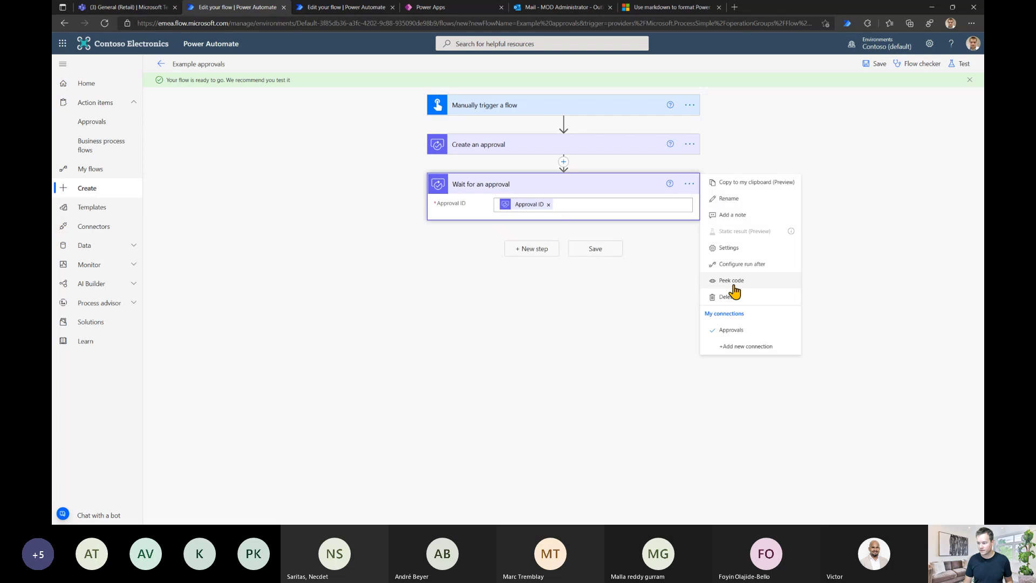
click(728, 248)
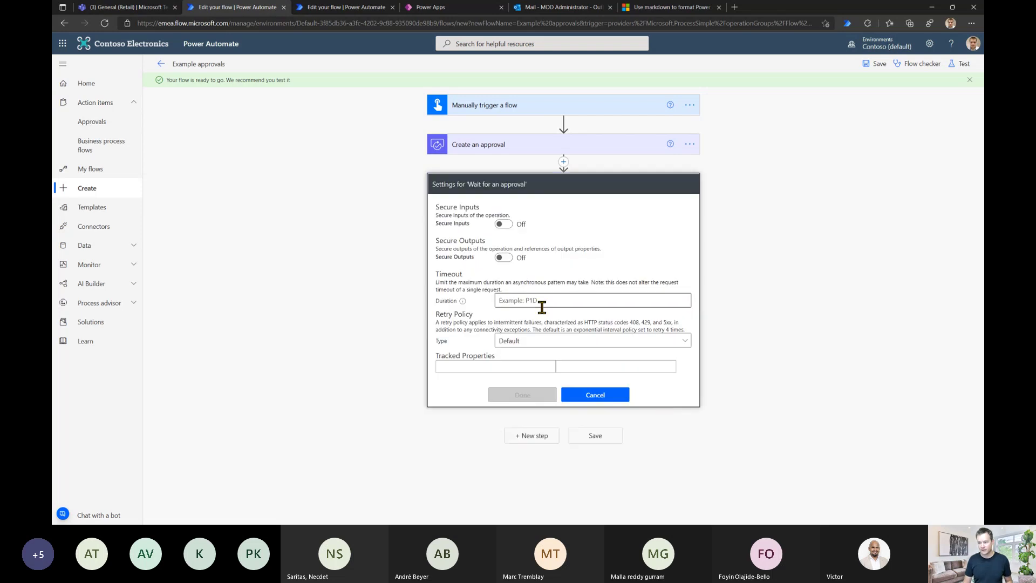
click(541, 306)
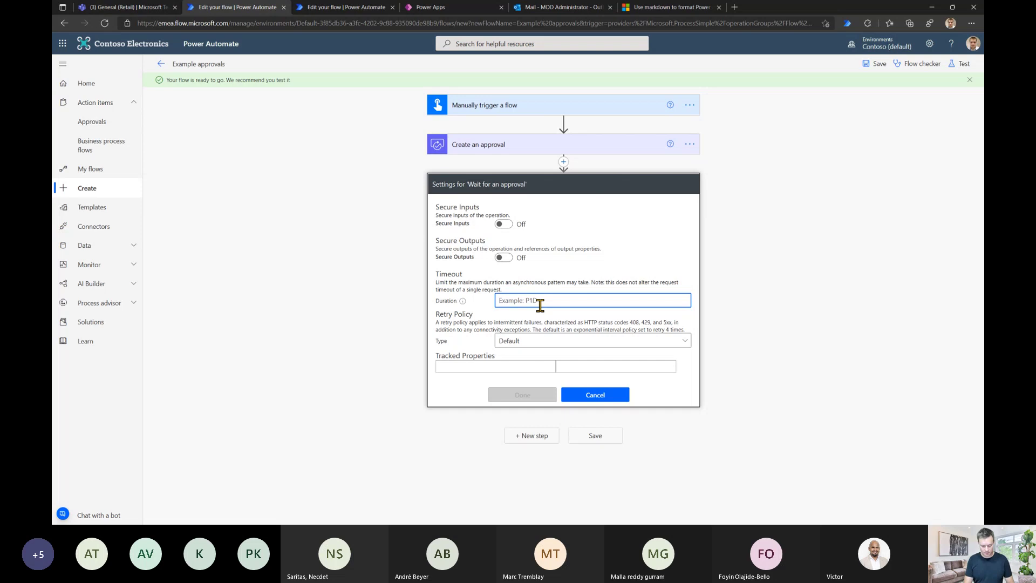
text(P1)
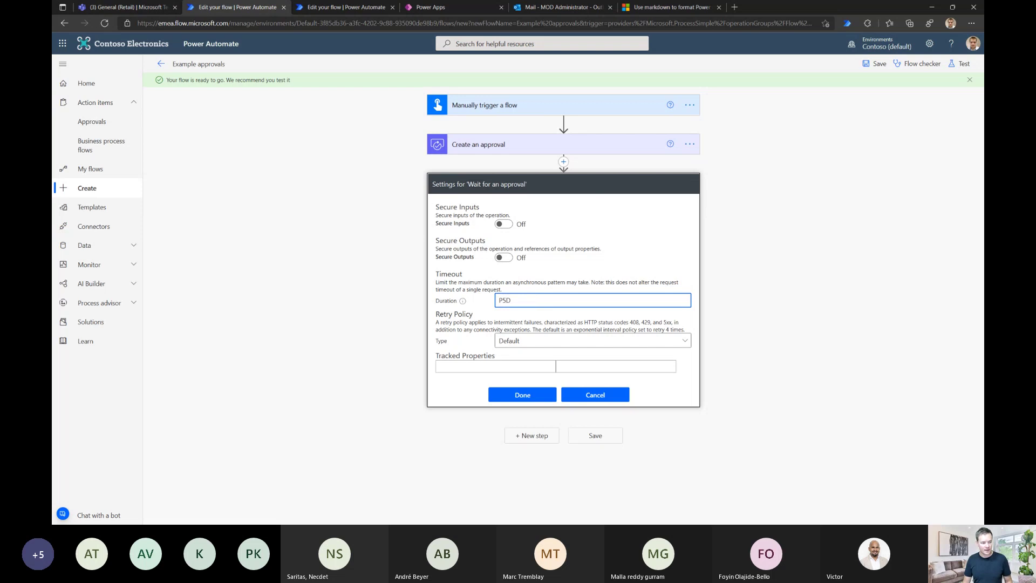
Step: Switch to the slide presentation and open its bit.ly/iso8601duration link to read the ISO 8601 duration format
key(alt+Tab)
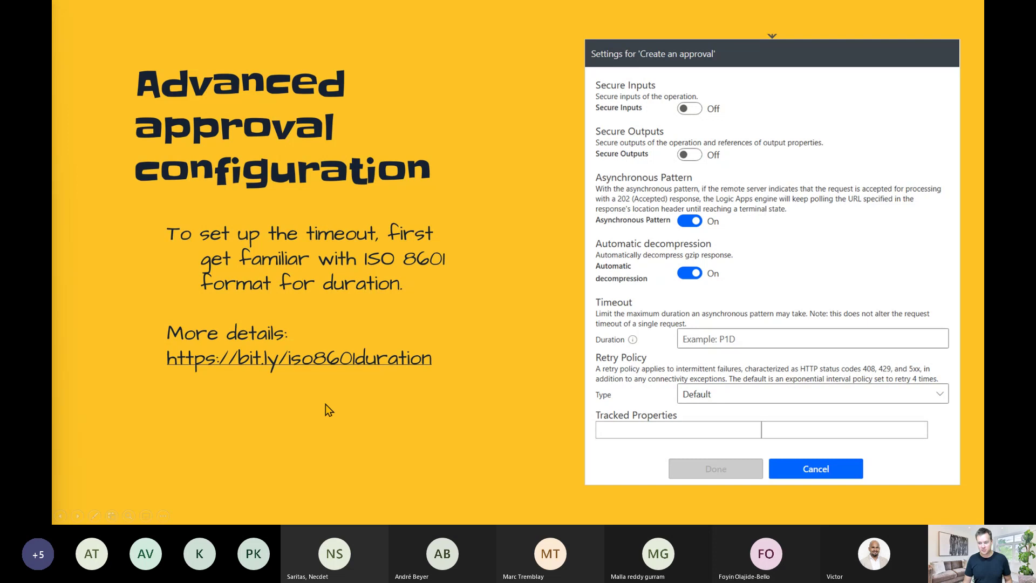
click(381, 370)
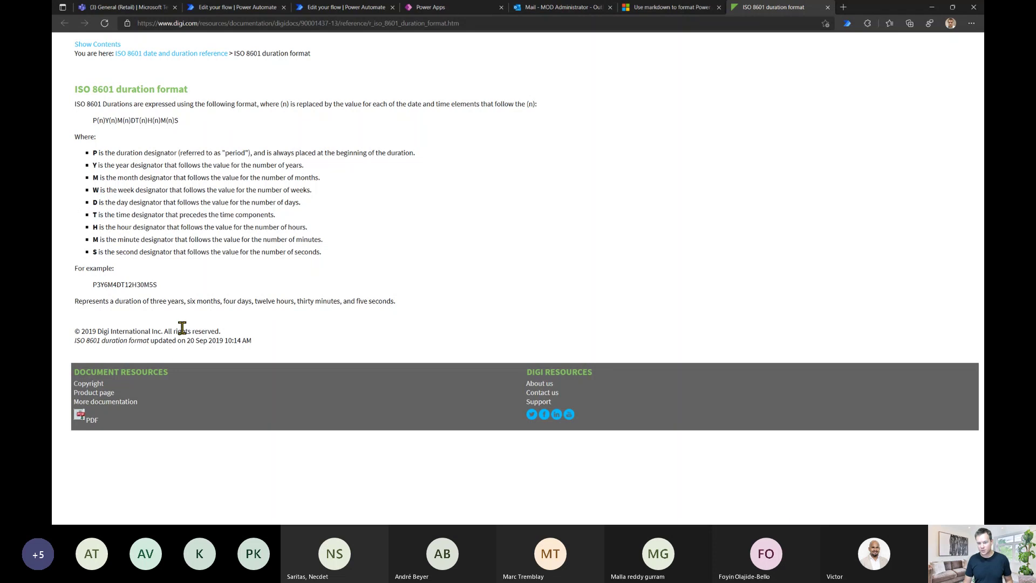
Step: Return to the flow and enter P1D5H as the timeout duration in the settings of the "Wait for an approval" action
click(347, 12)
click(689, 286)
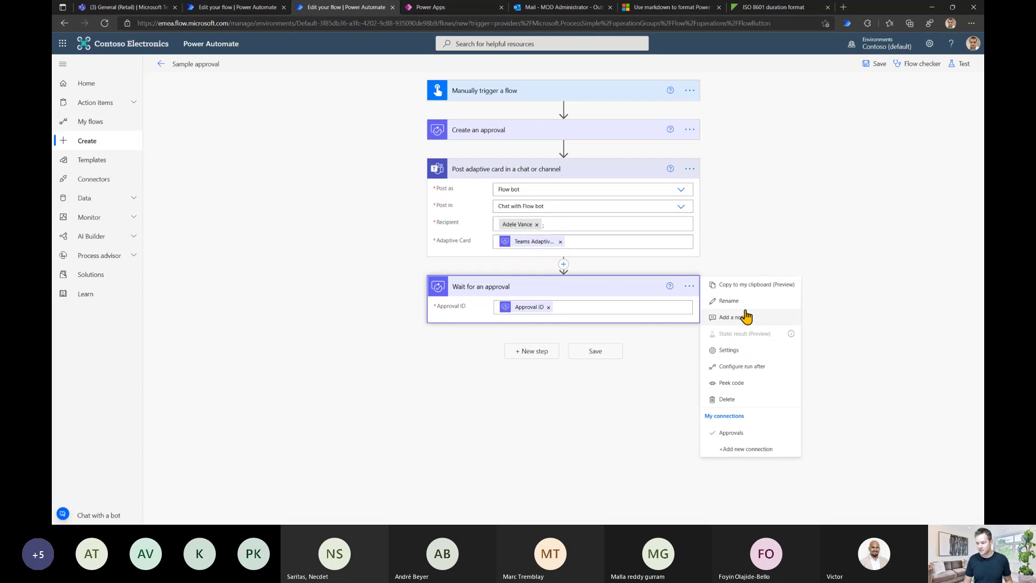
click(747, 350)
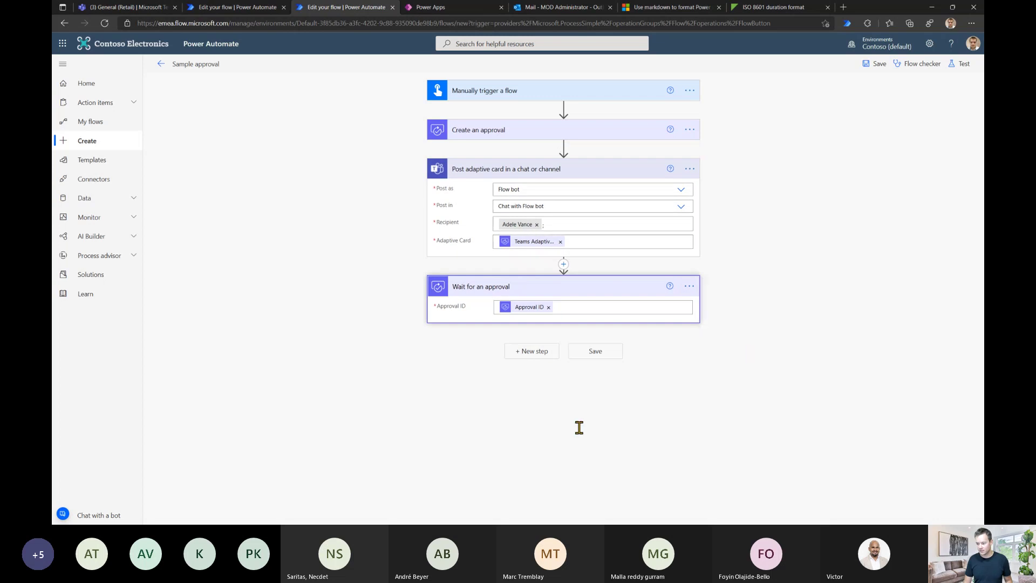
click(561, 400)
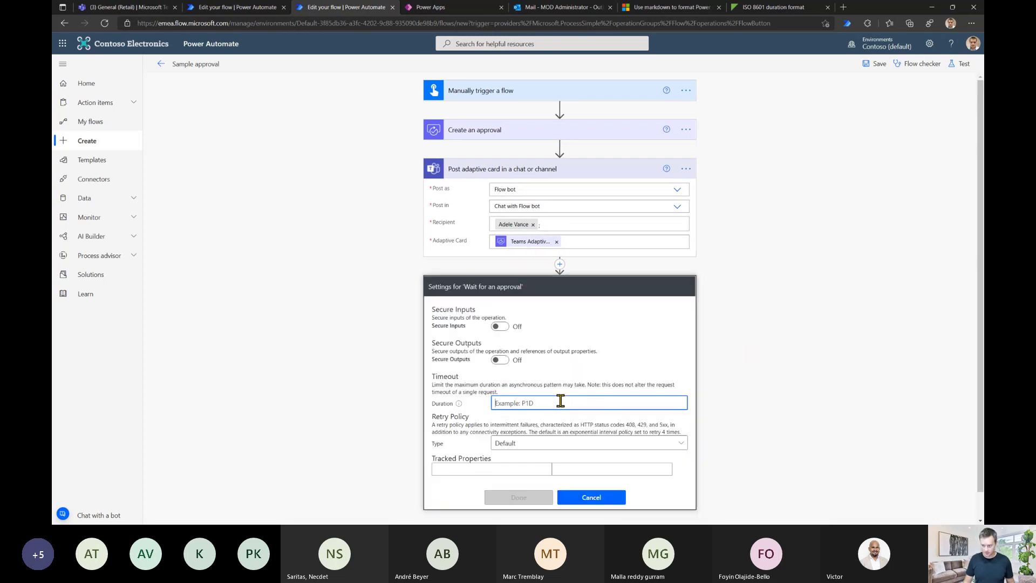
text(P1D)
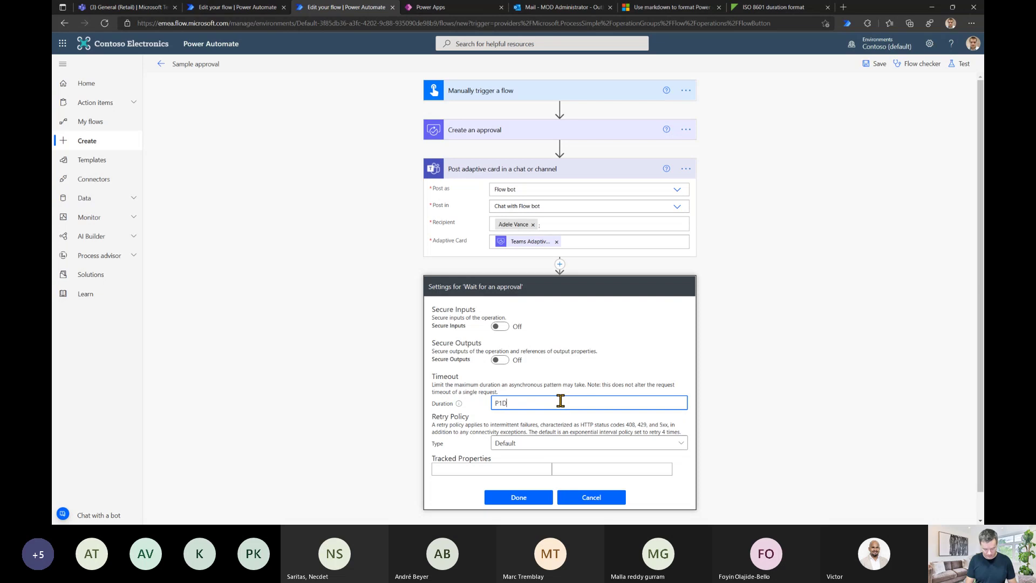
text(5H)
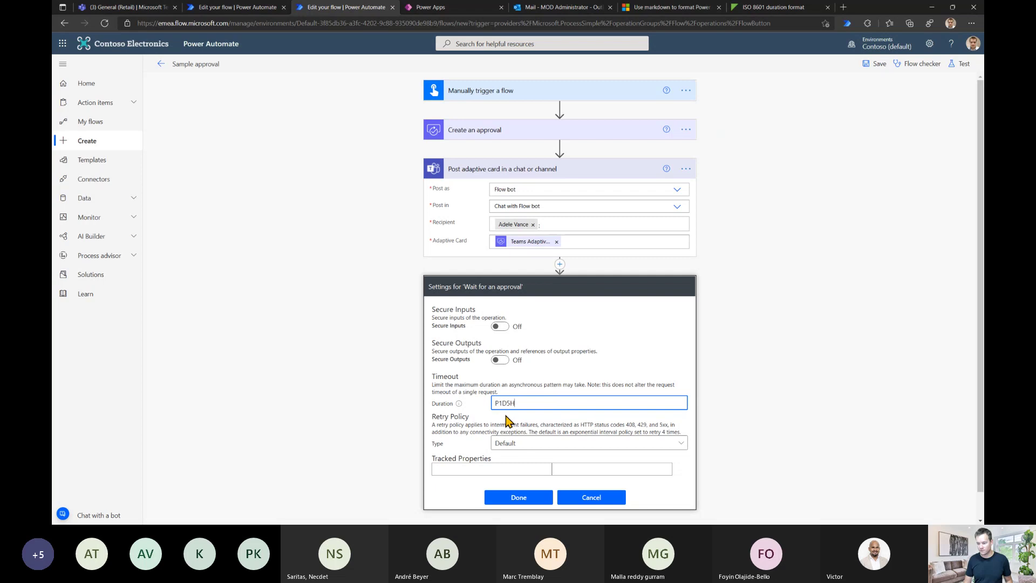
Step: Check the ISO 8601 duration format reference and correct the timeout duration to P1DT5H
click(796, 9)
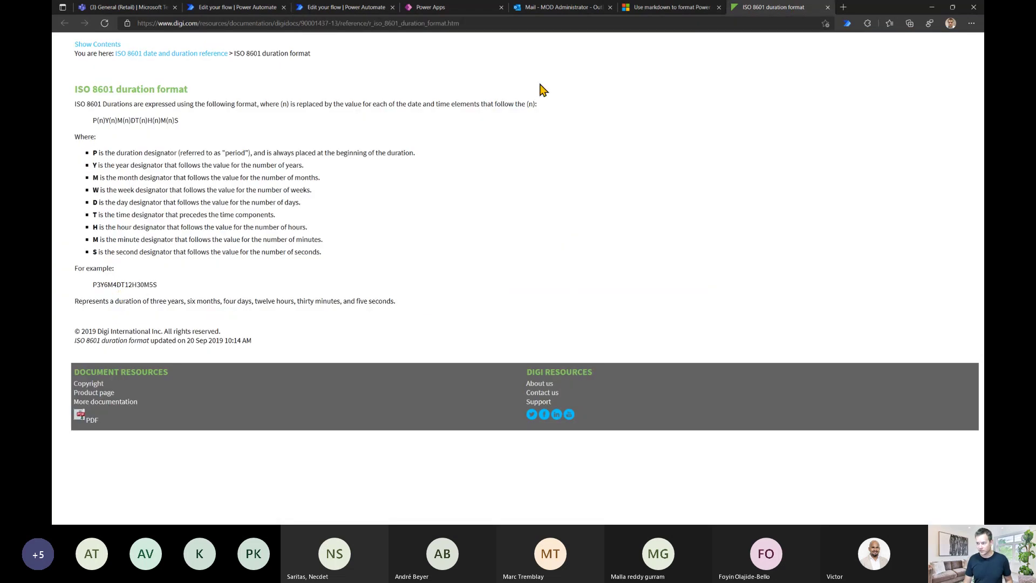
click(348, 9)
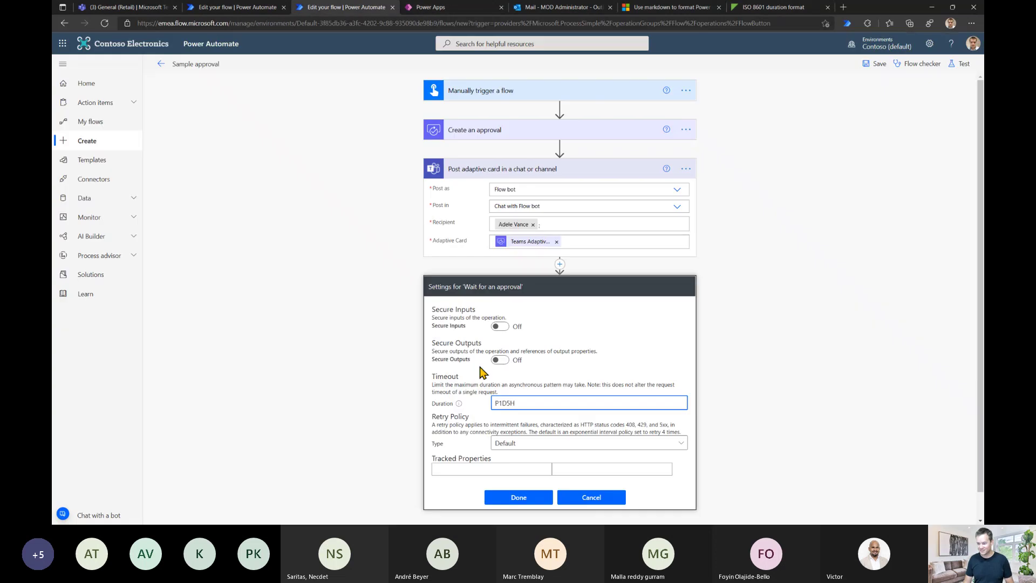
click(505, 403)
text(DT)
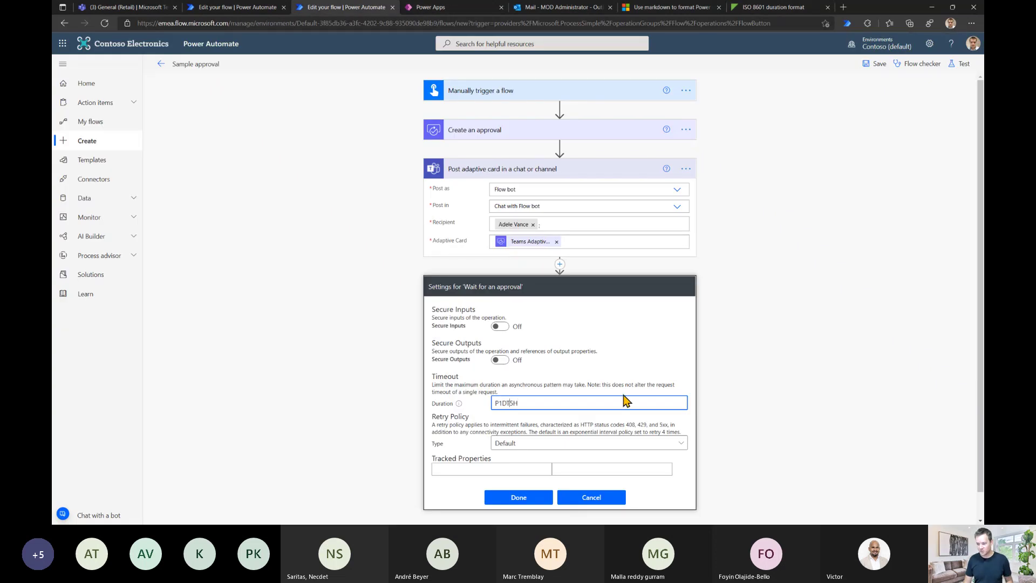
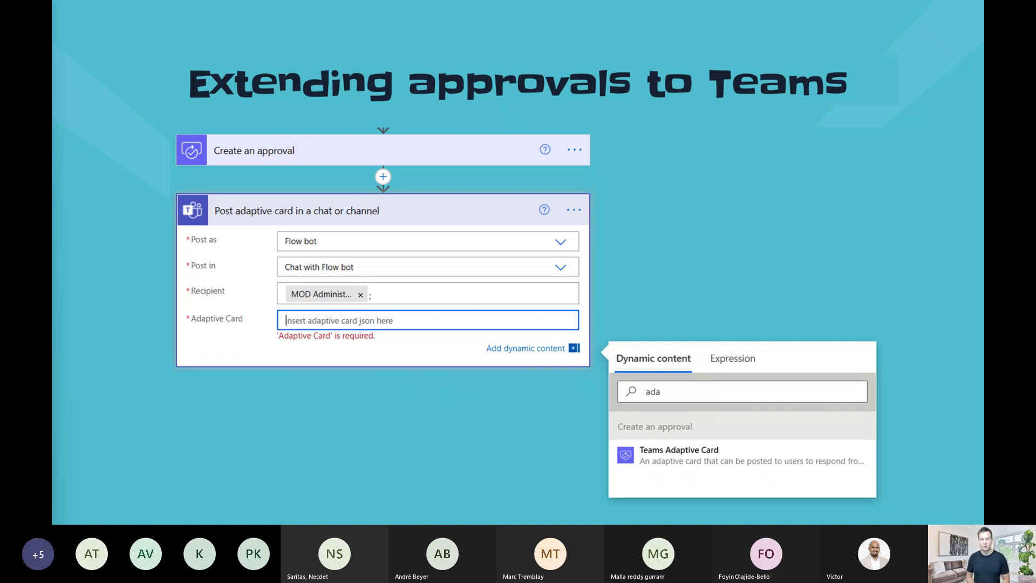
key(Right)
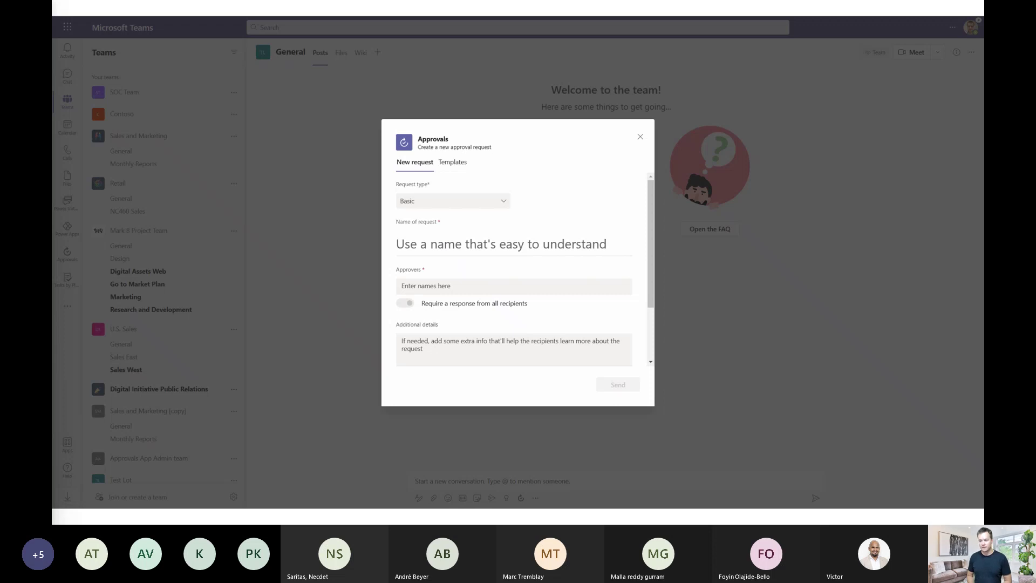
key(ctrl)
key(ctrl)
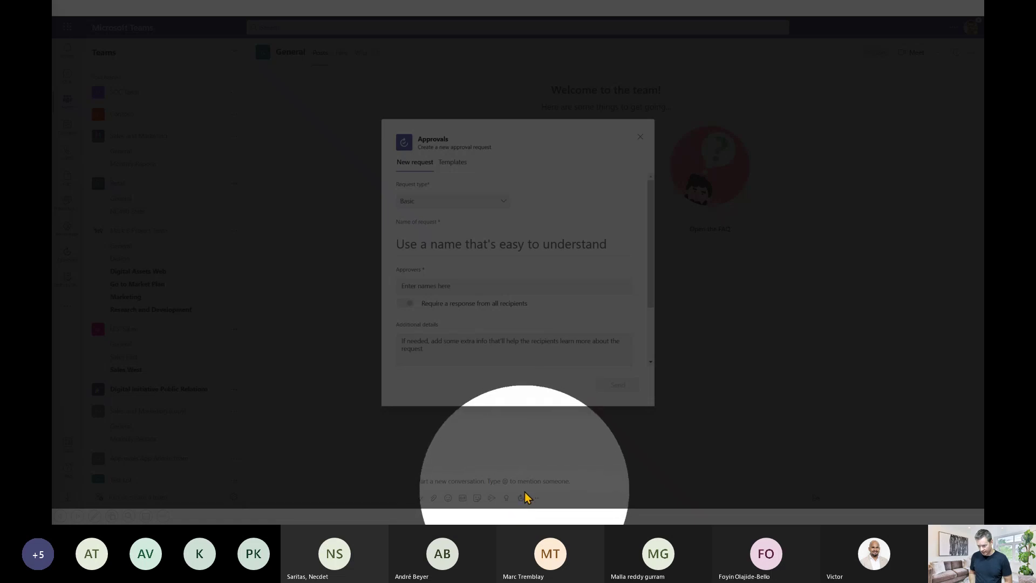
key(ctrl)
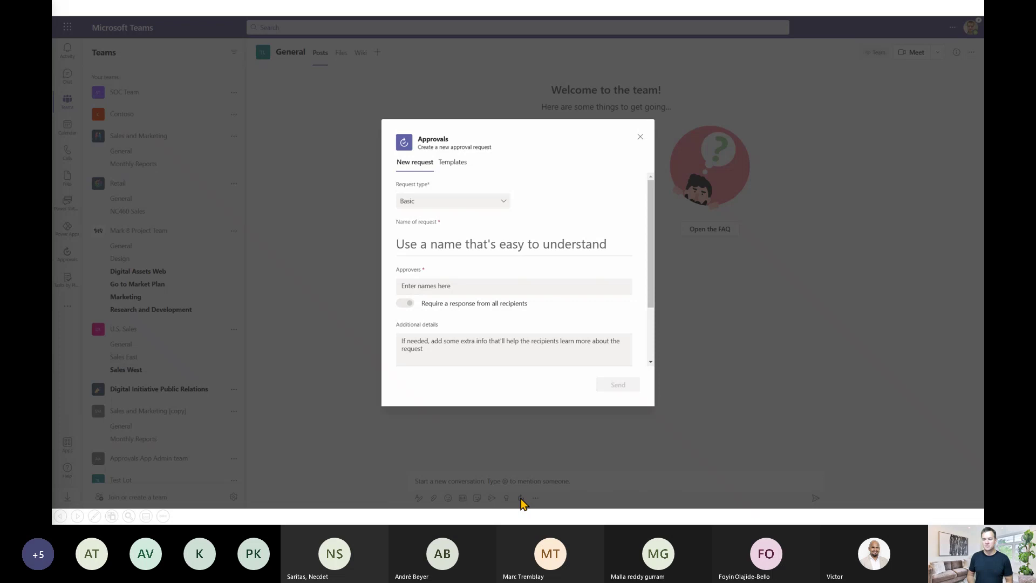
key(ctrl)
key(ctrl)
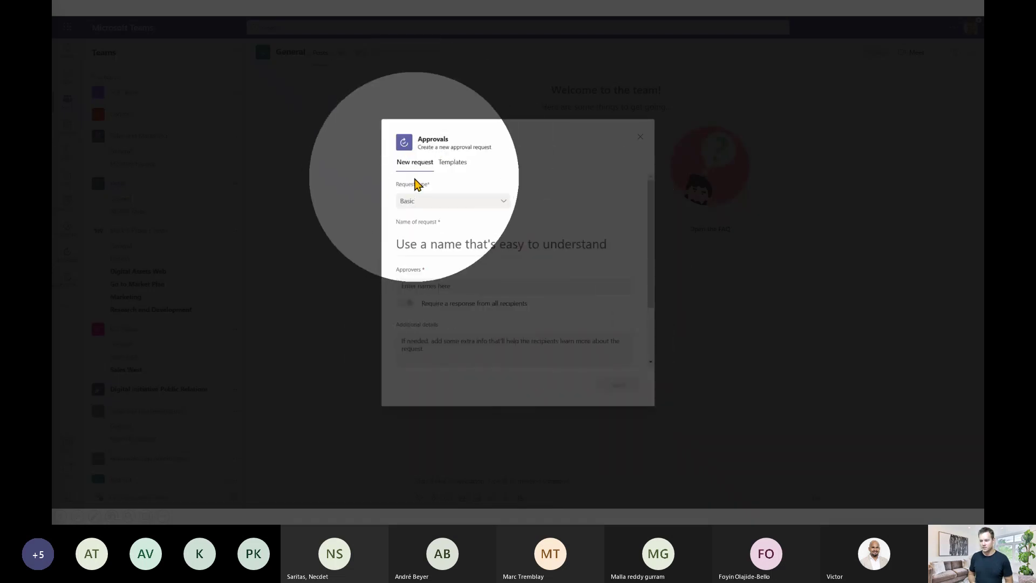
key(ctrl)
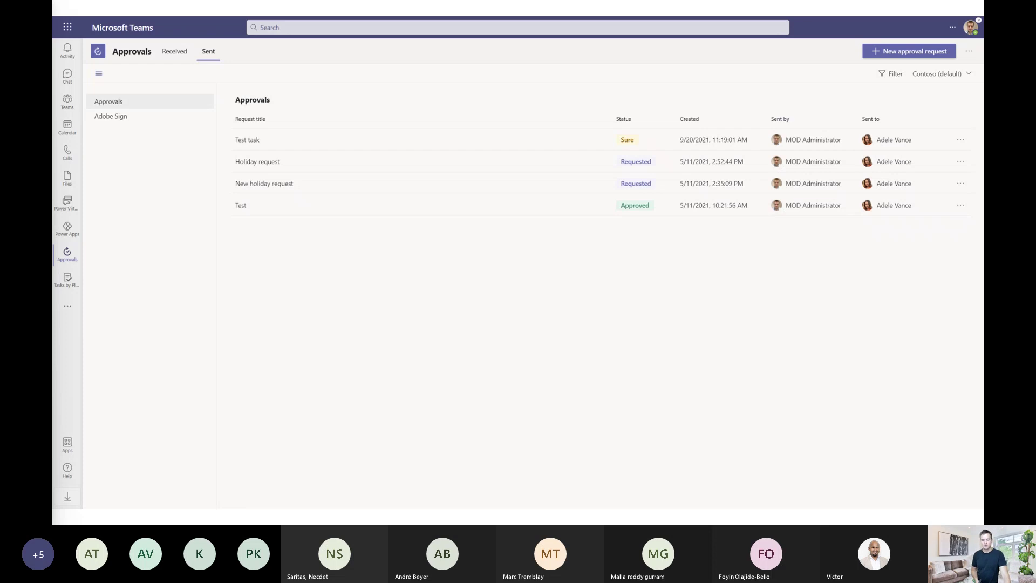
key(ctrl)
key(ctrl)
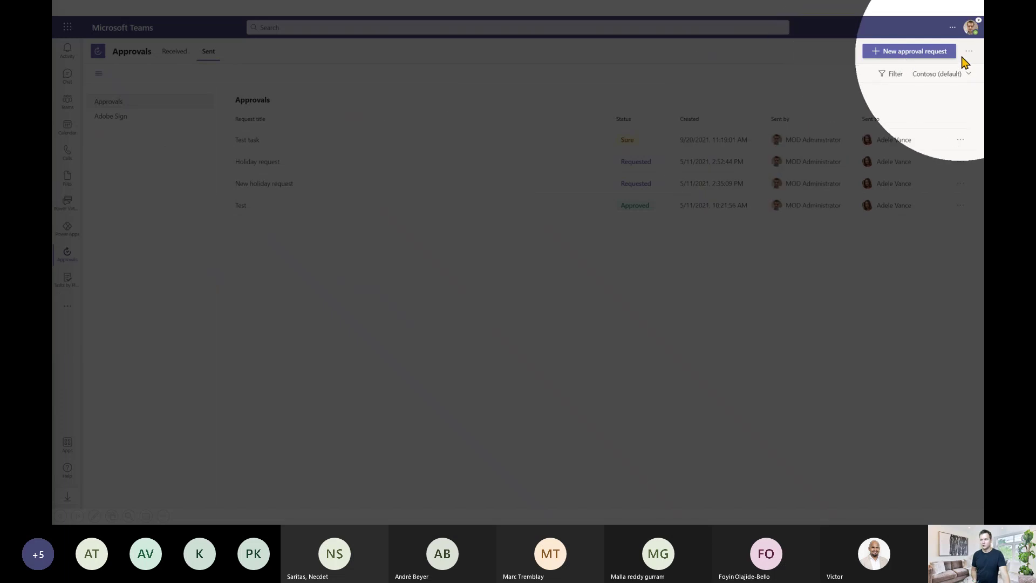
key(ctrl)
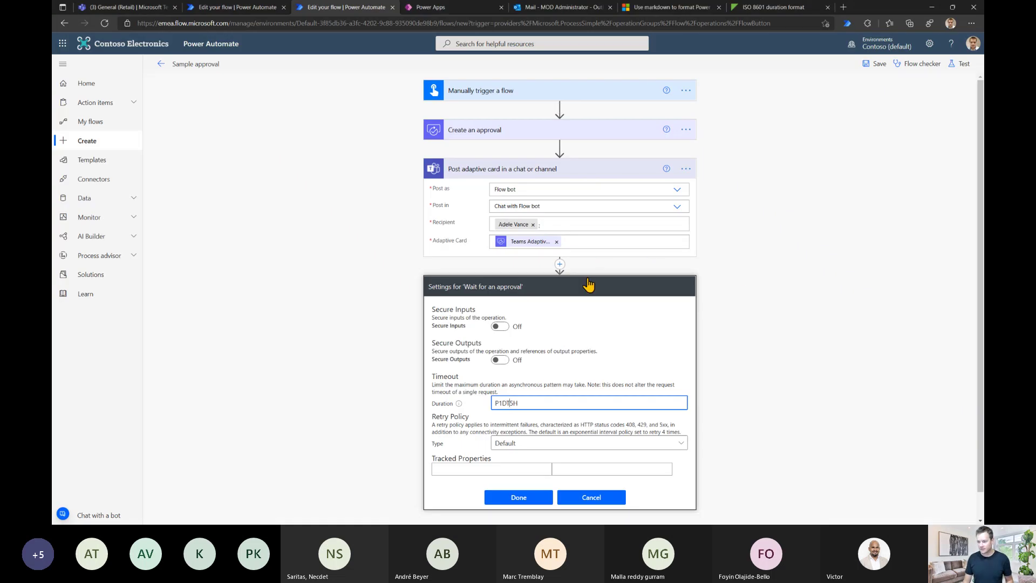
Step: Cancel the "Wait for an approval" settings and review the "Create an approval" parameters and the Adaptive Card field of the Teams post action
click(578, 498)
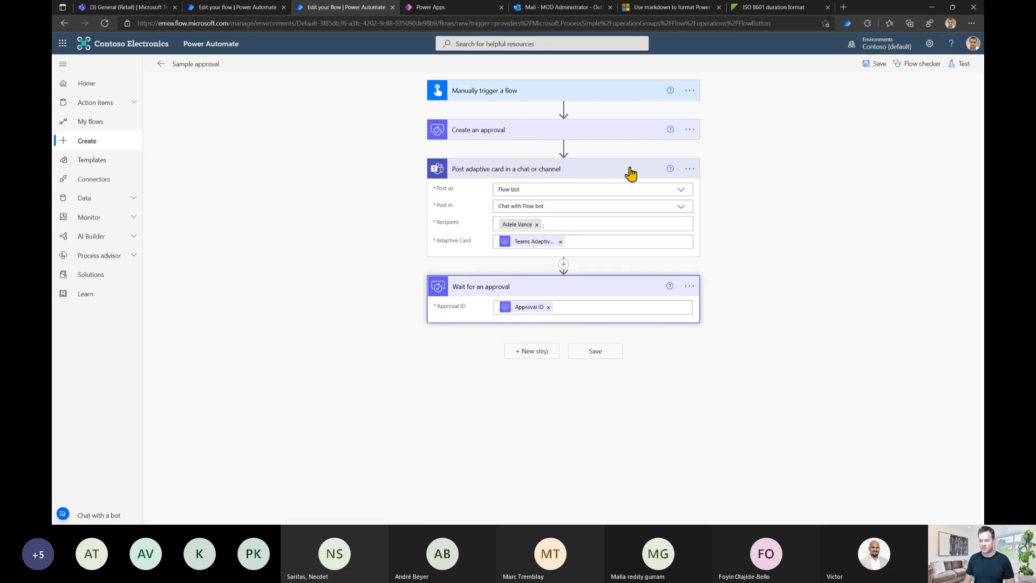
click(528, 135)
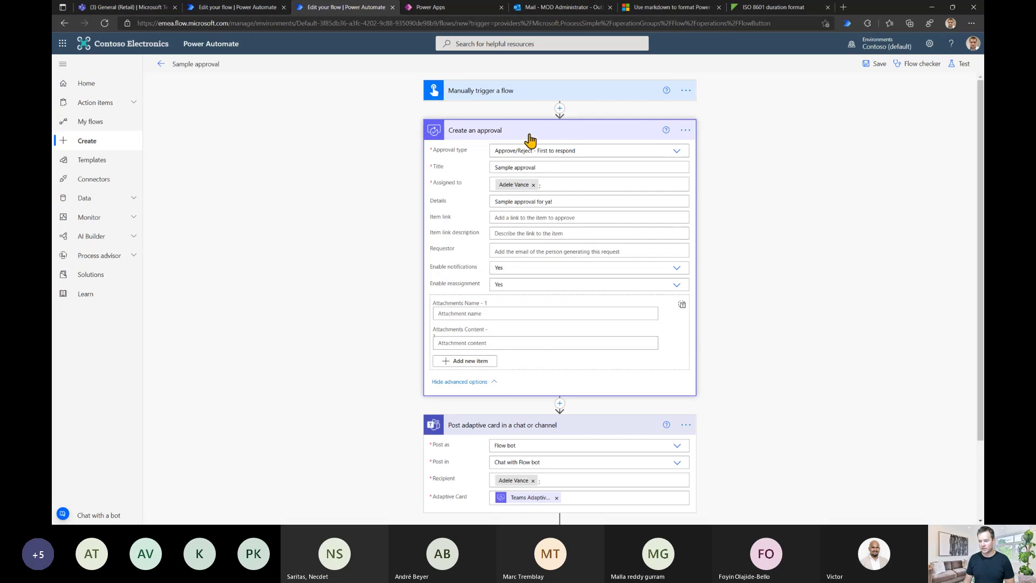
click(600, 141)
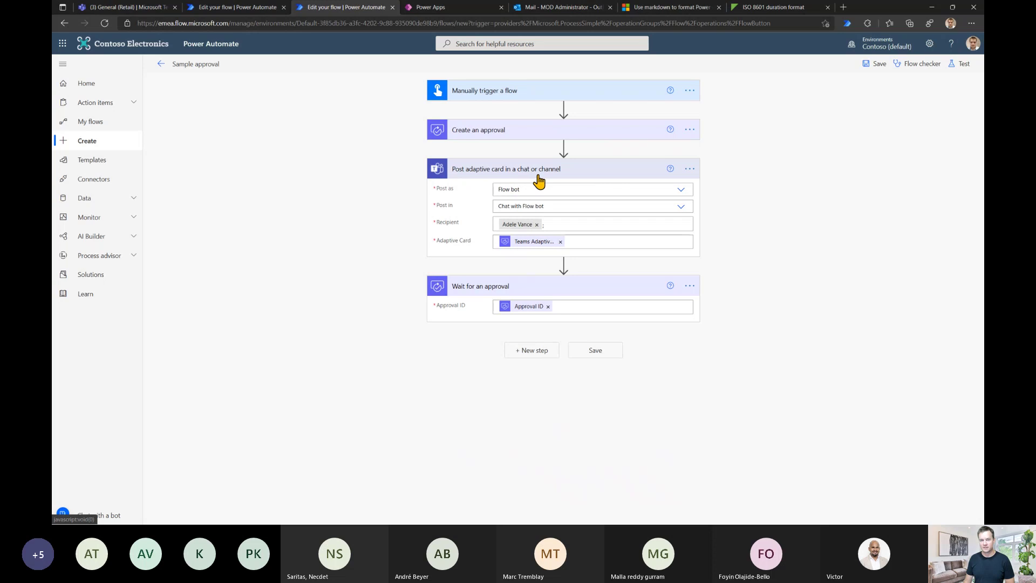
click(590, 242)
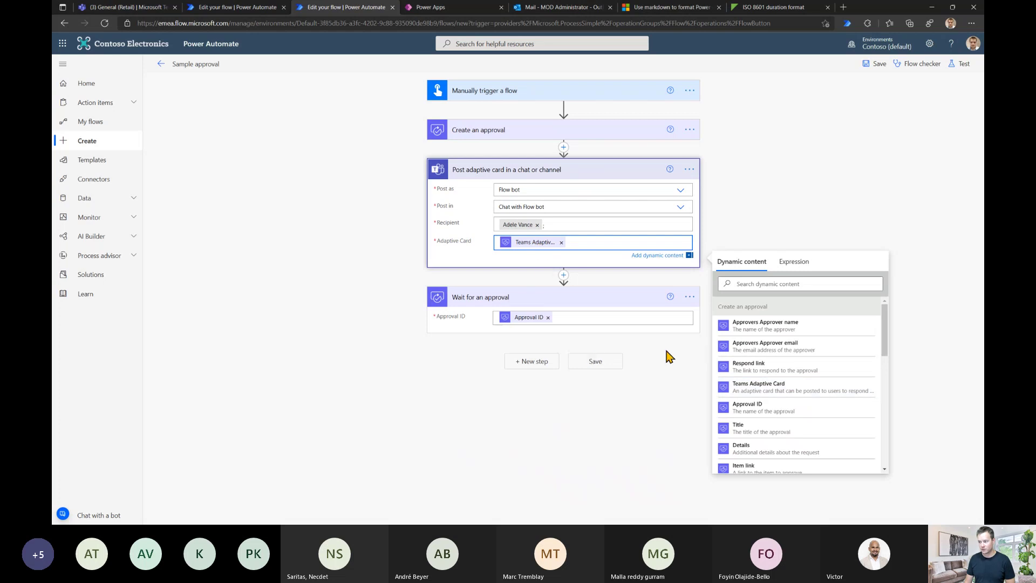
Step: Run a manual test of the Sample approval flow and open its run view
click(953, 65)
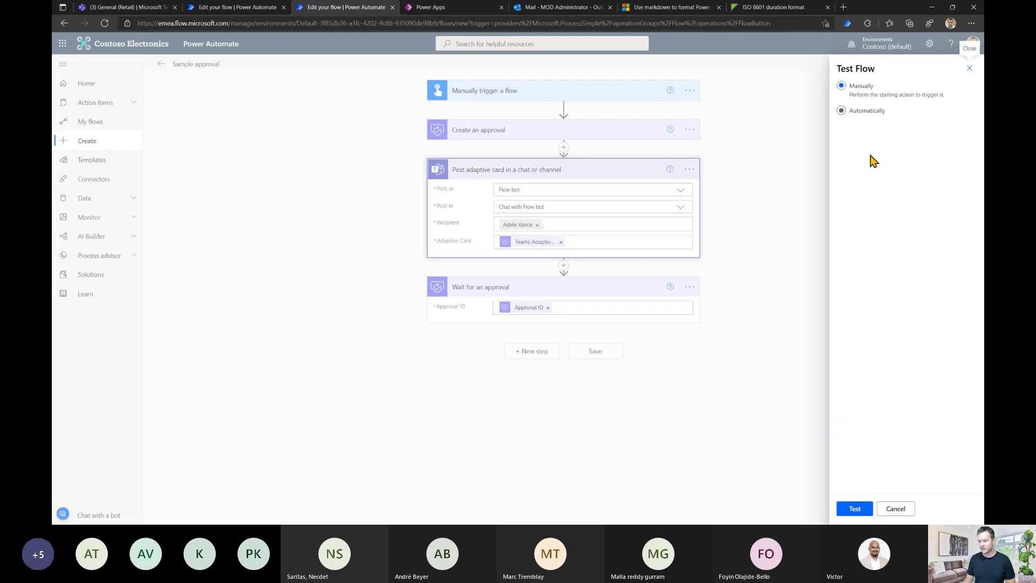
click(857, 508)
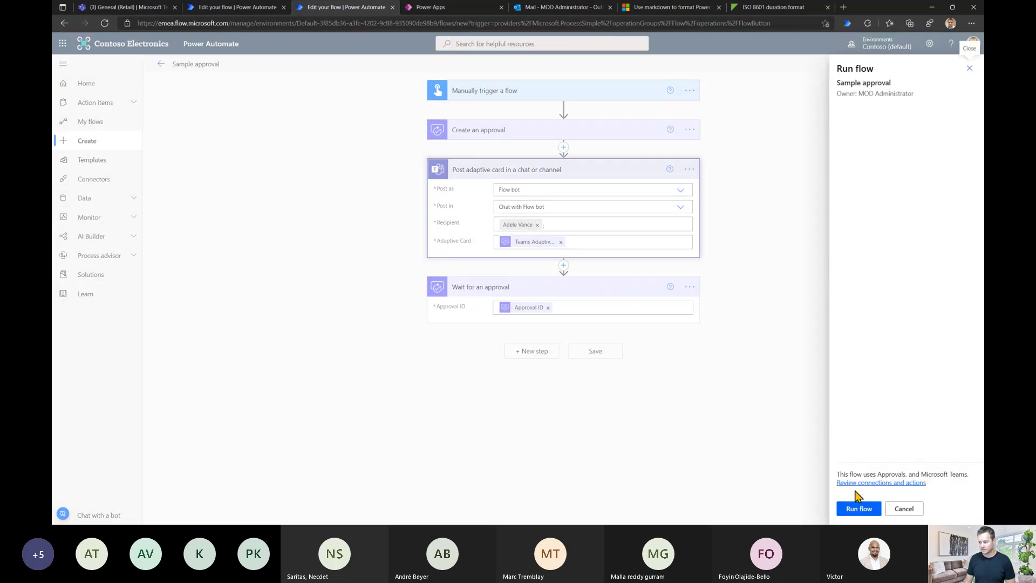
click(857, 509)
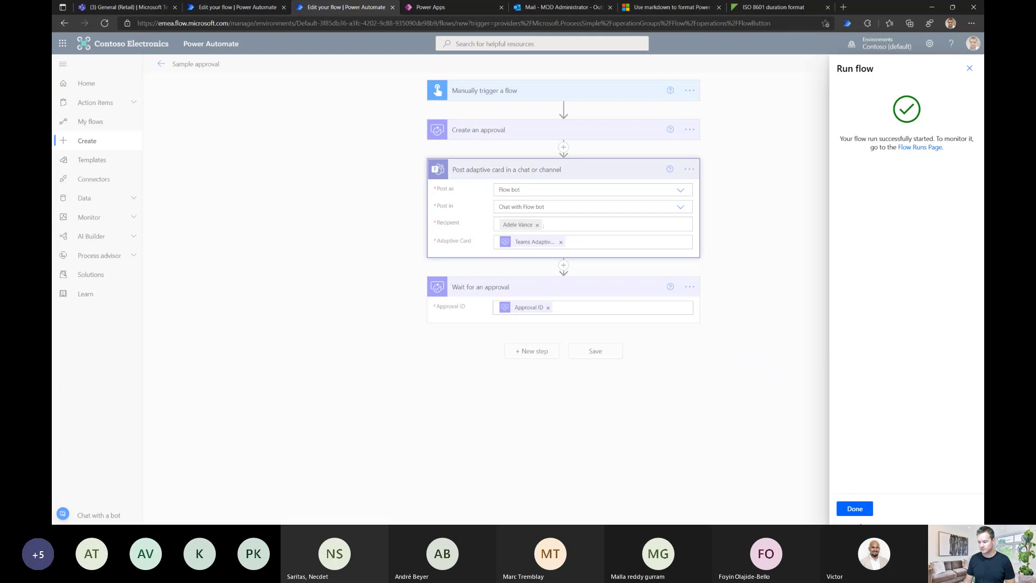
click(857, 510)
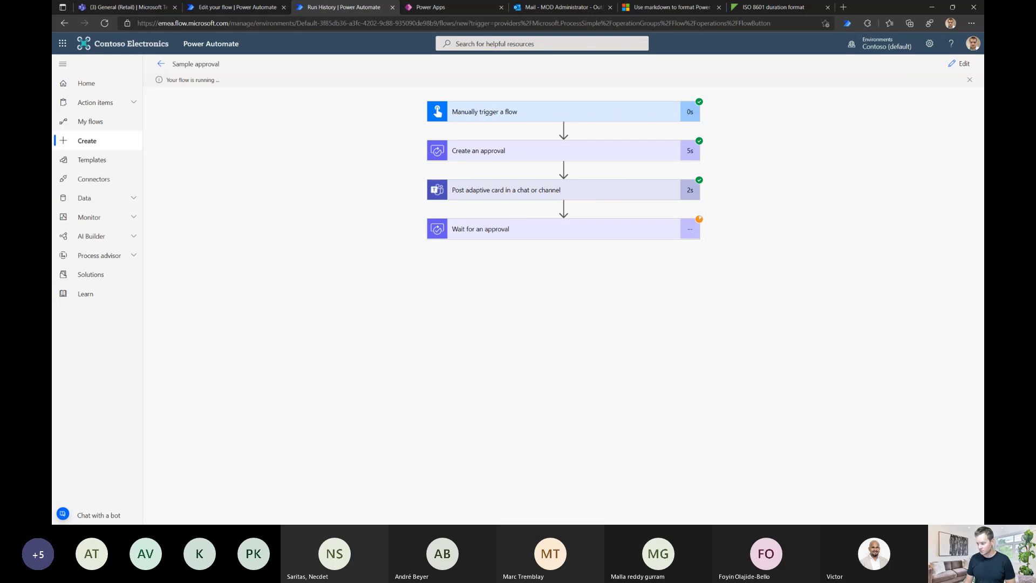
Step: Switch to the approver's Teams chat with Power Automate and approve the newest Sample approval card with the comment "Ok, all fine"
key(alt+Tab)
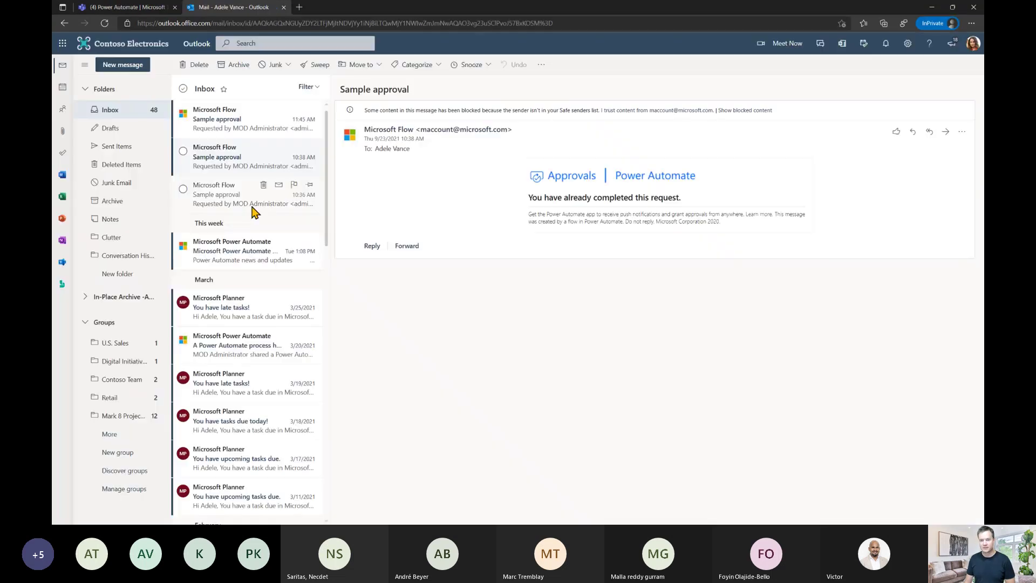
click(124, 8)
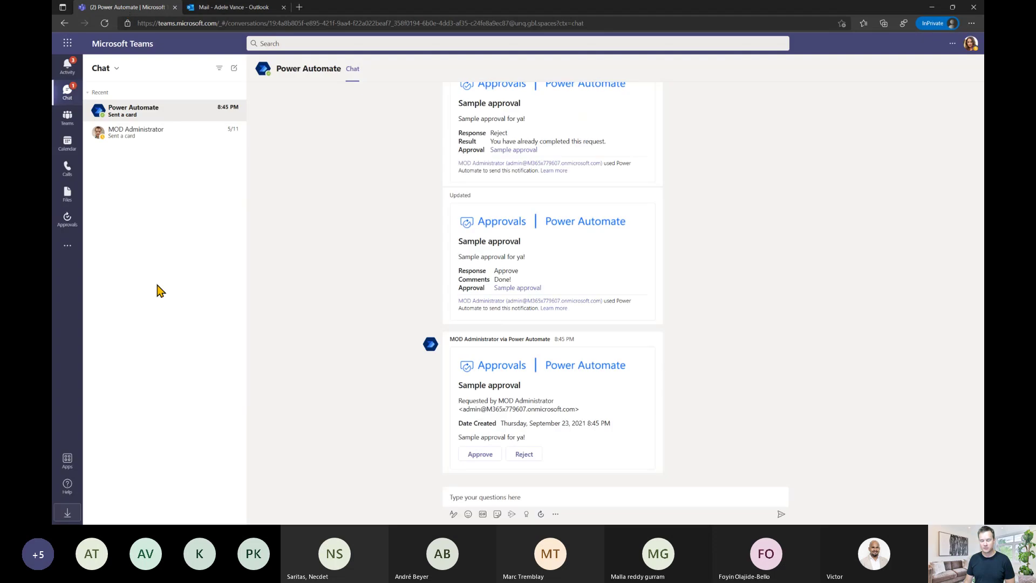
click(143, 113)
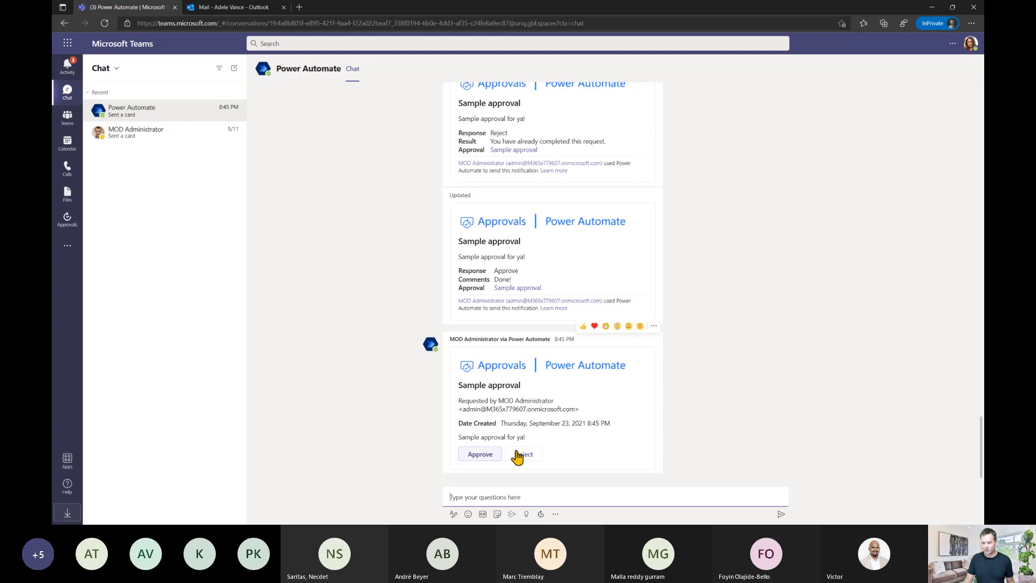
click(488, 458)
click(531, 415)
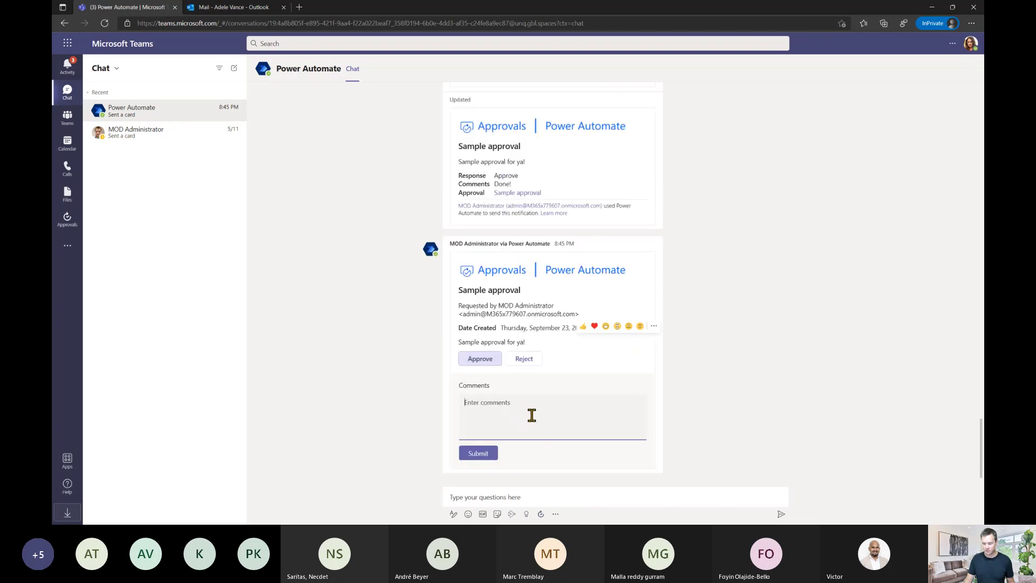
text(Ok, all fine)
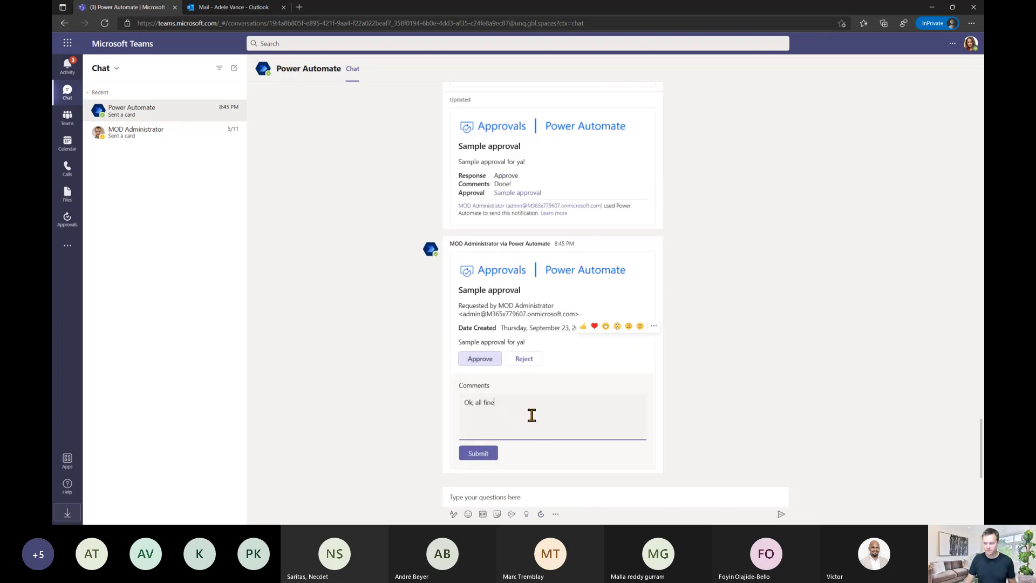
click(482, 454)
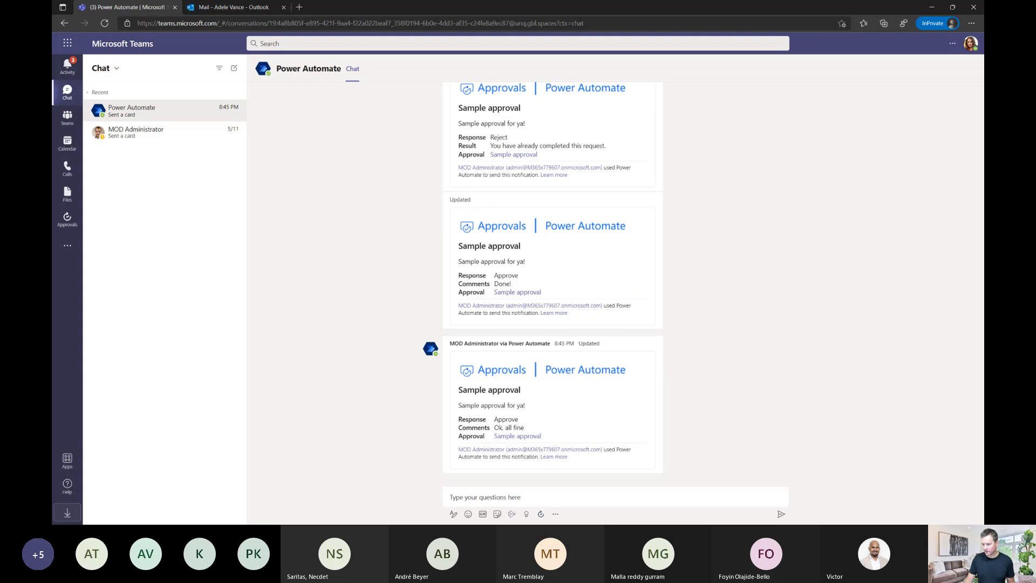
Step: Check the flow's run status and examine the three Sample approval e-mails from Microsoft Flow in the approver's Outlook inbox
key(alt+Tab)
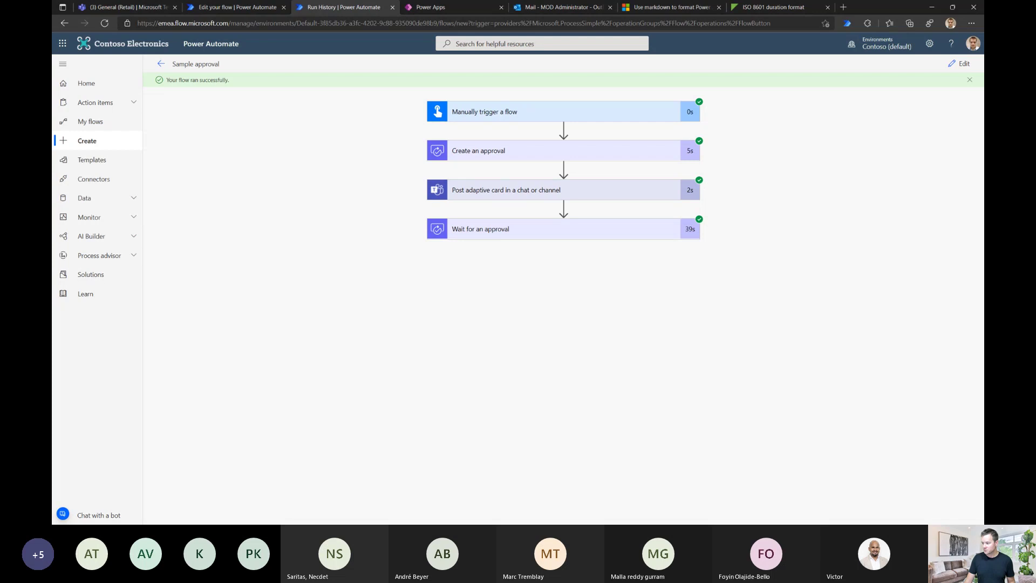
key(alt+Tab)
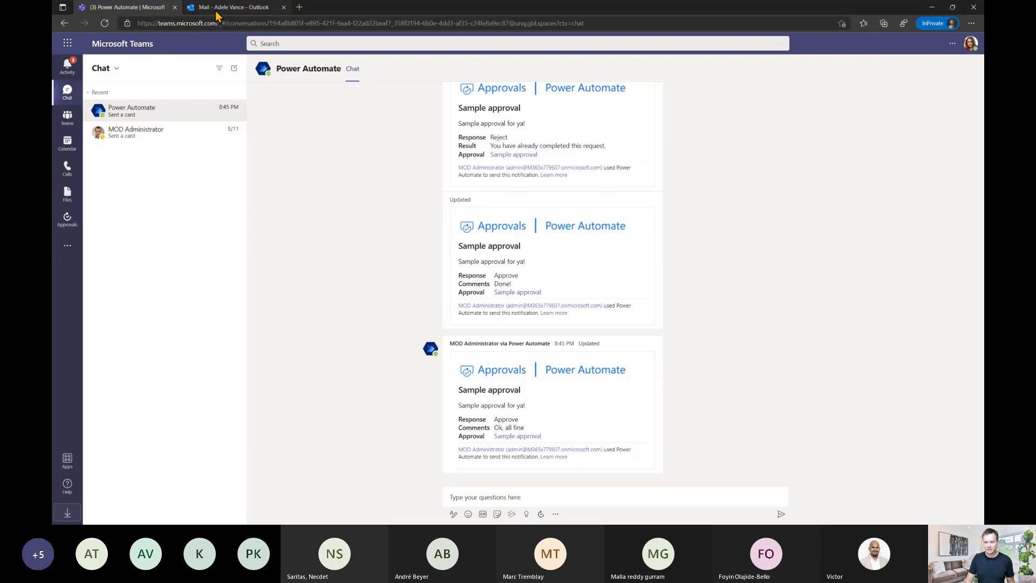
click(227, 8)
click(245, 132)
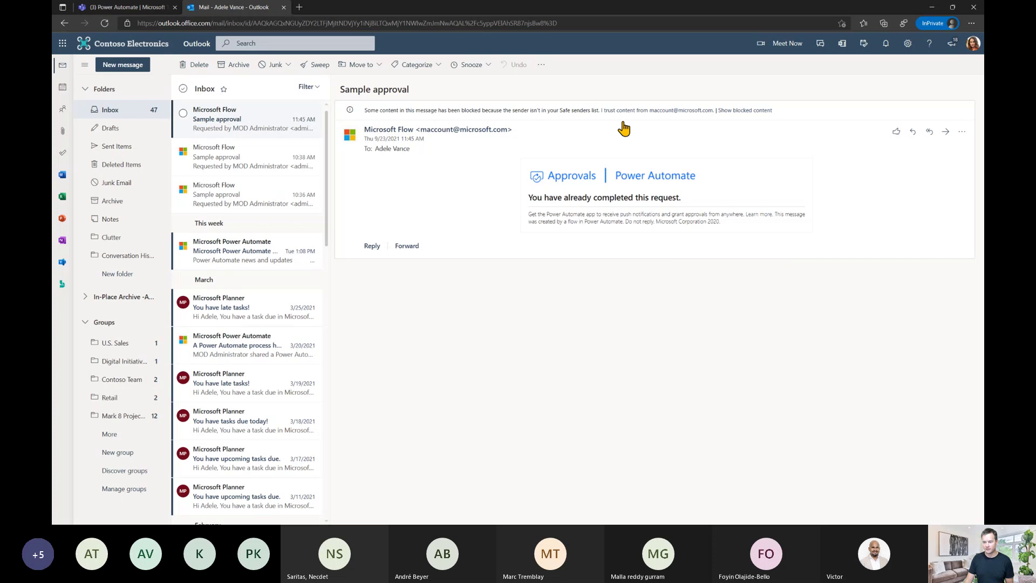
click(248, 162)
click(238, 199)
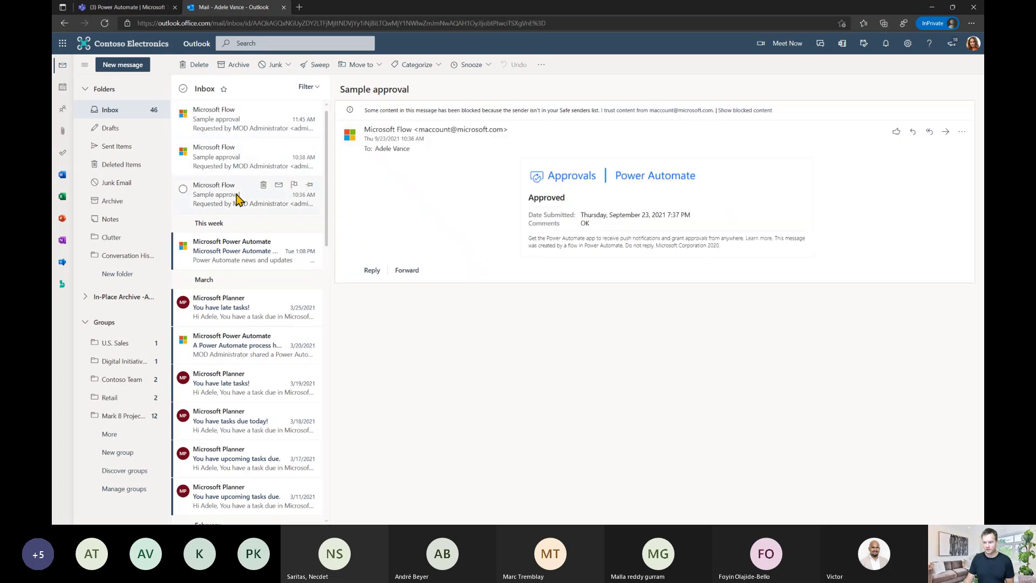
click(227, 167)
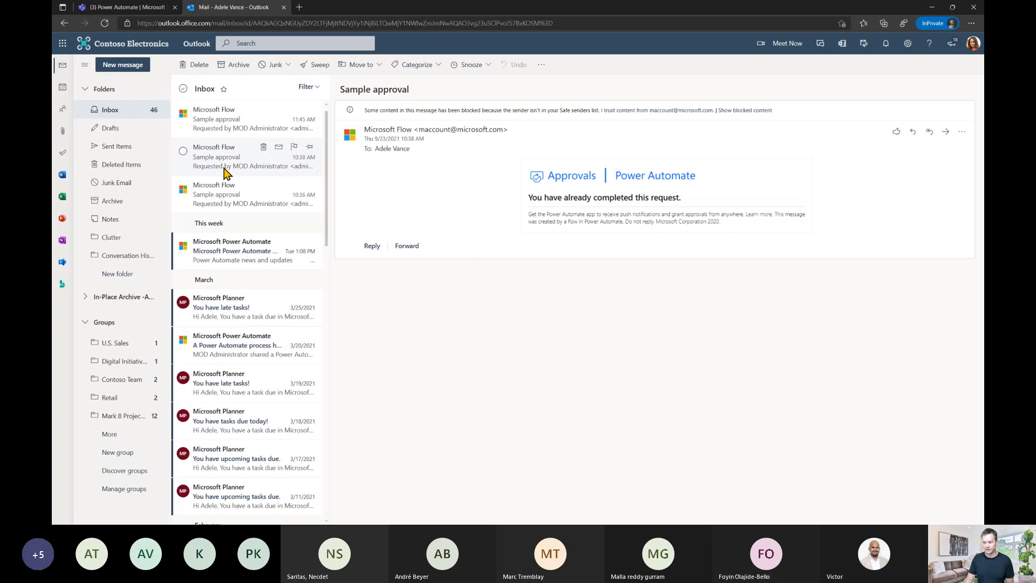
Step: Check the newest Sample approval e-mail, switch to the administrator's Teams and open a new approval request from a conversation in the Retail General channel
click(232, 128)
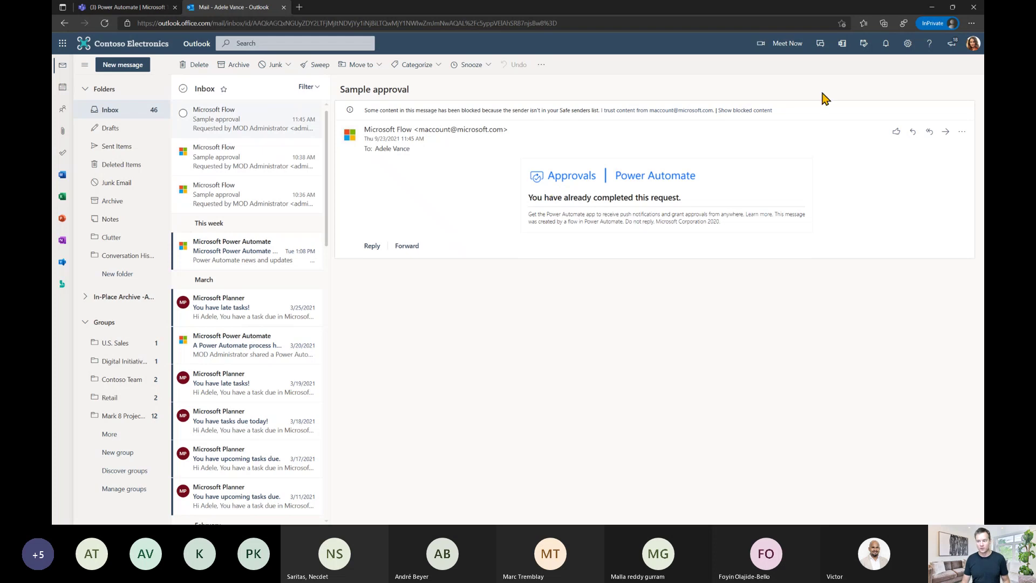
click(931, 8)
click(123, 9)
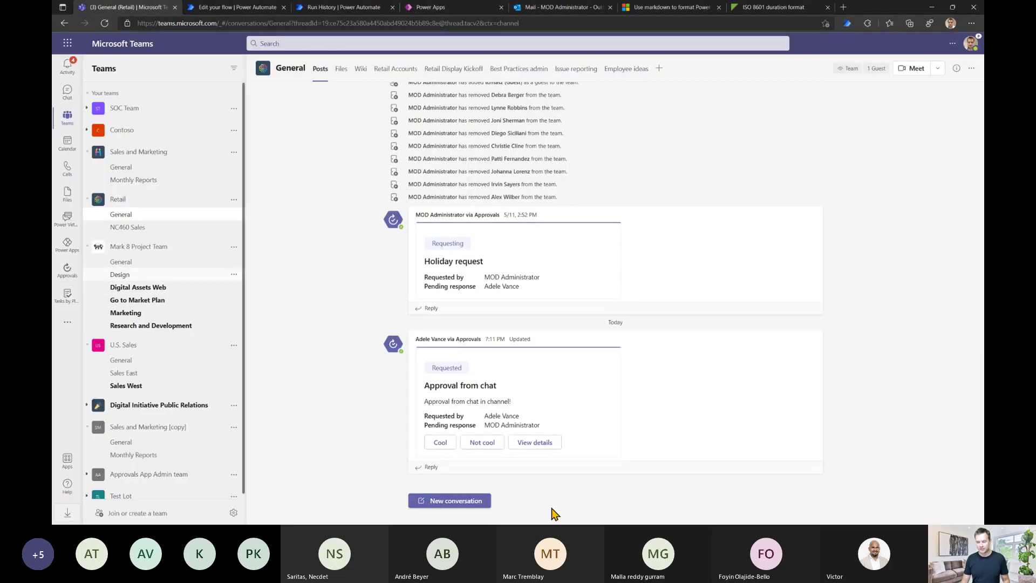
click(455, 501)
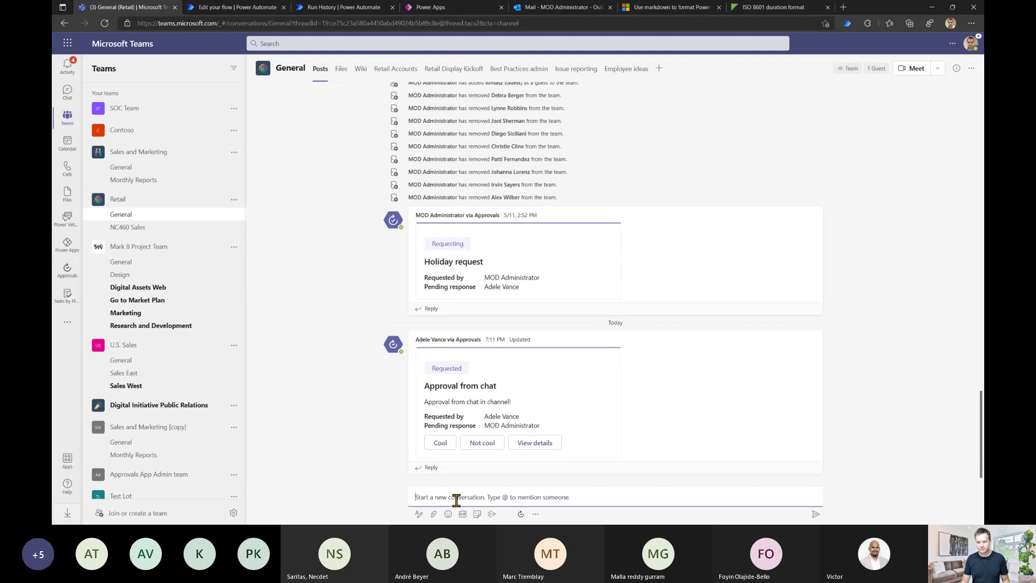
click(521, 515)
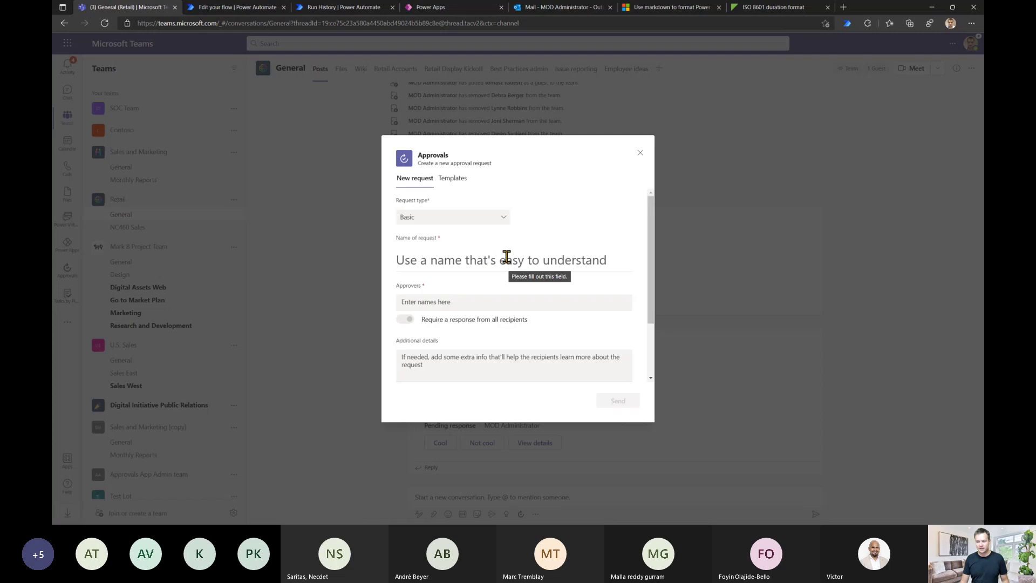
Step: Review the approval request's types, approver fields and custom response options, and close the form without sending it
click(430, 219)
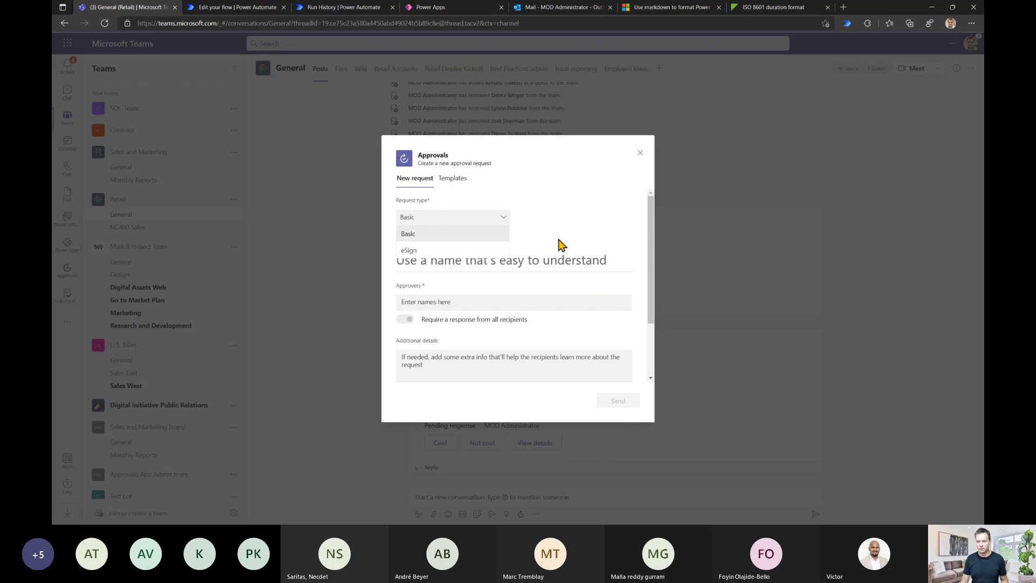
click(452, 226)
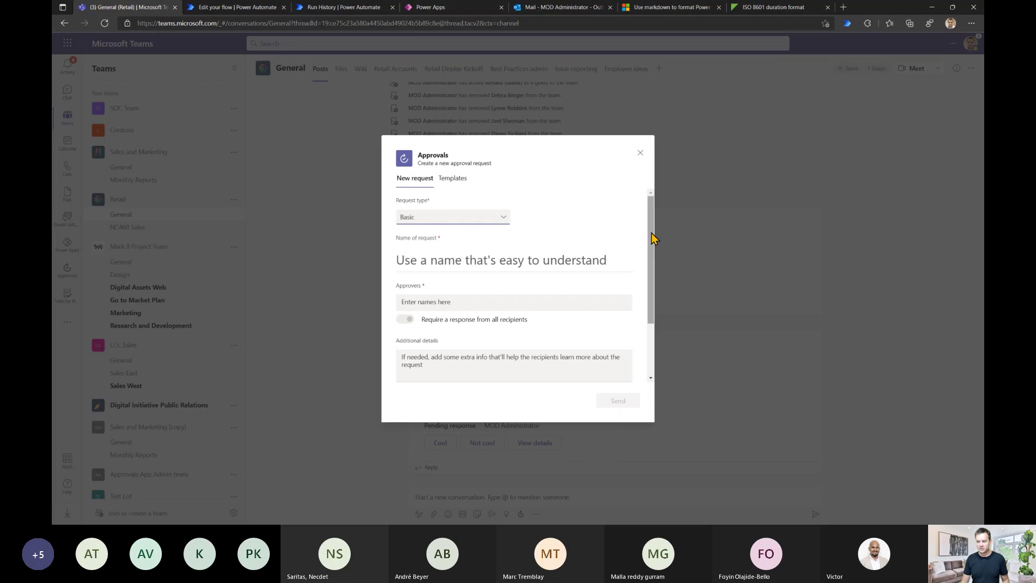
drag(653, 238, 651, 284)
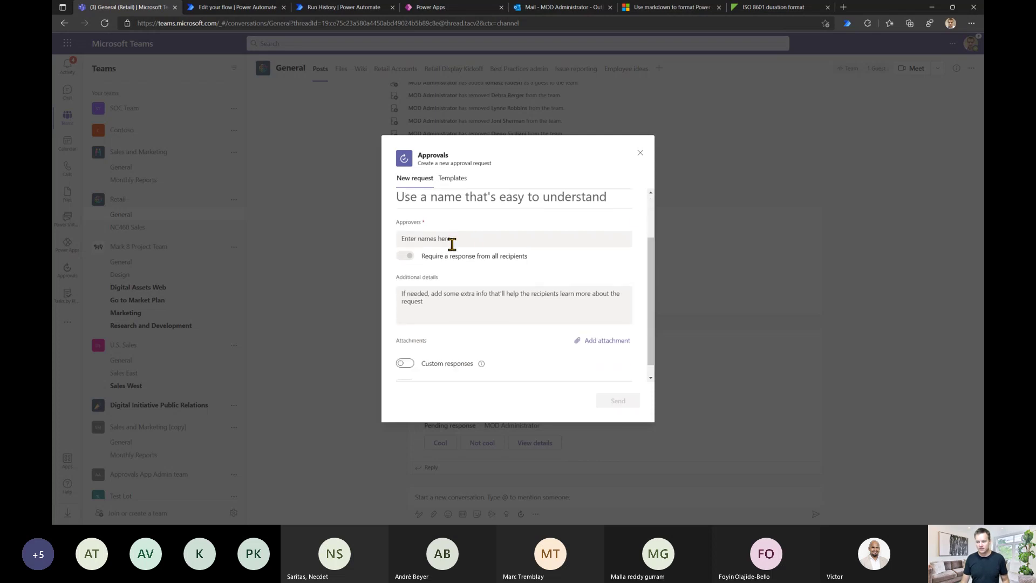
click(416, 238)
click(408, 257)
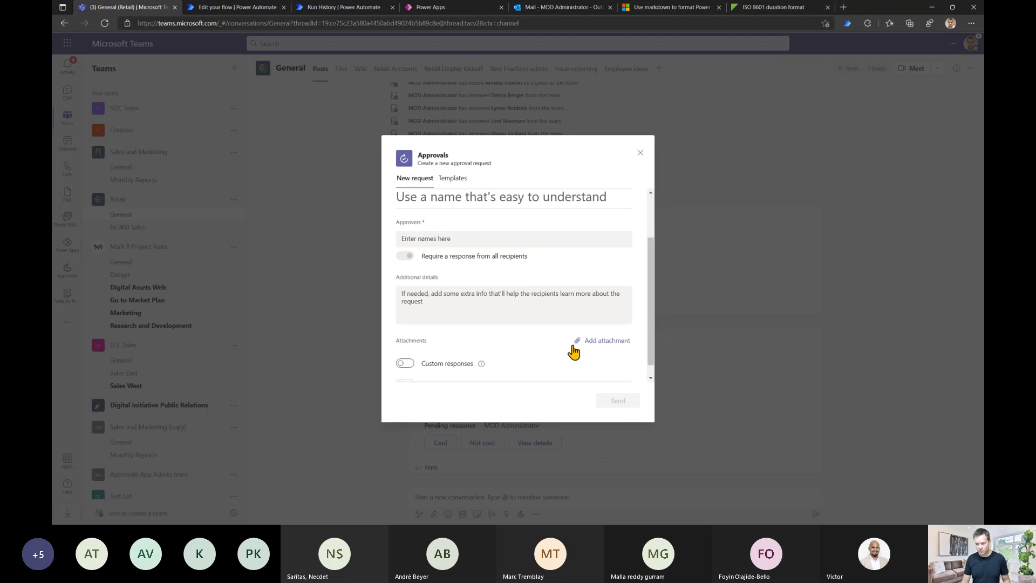
scroll(651, 337, down, 1)
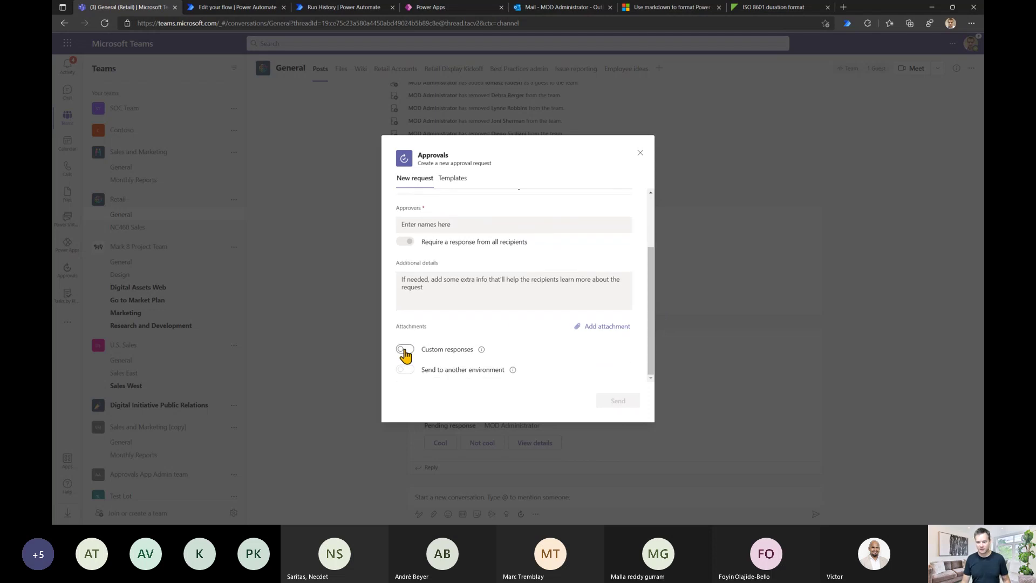
click(404, 350)
scroll(655, 350, down, 1)
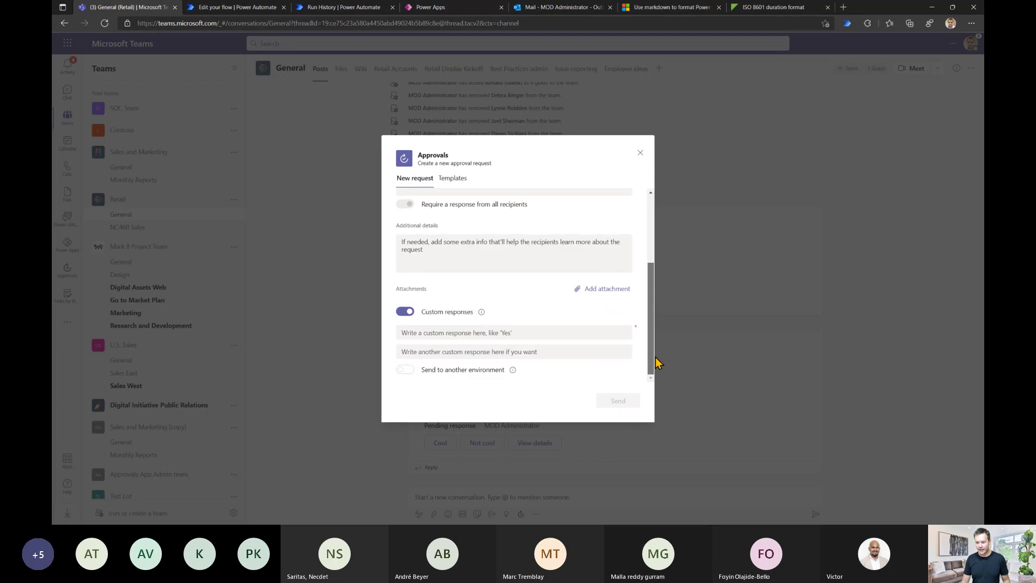
click(498, 351)
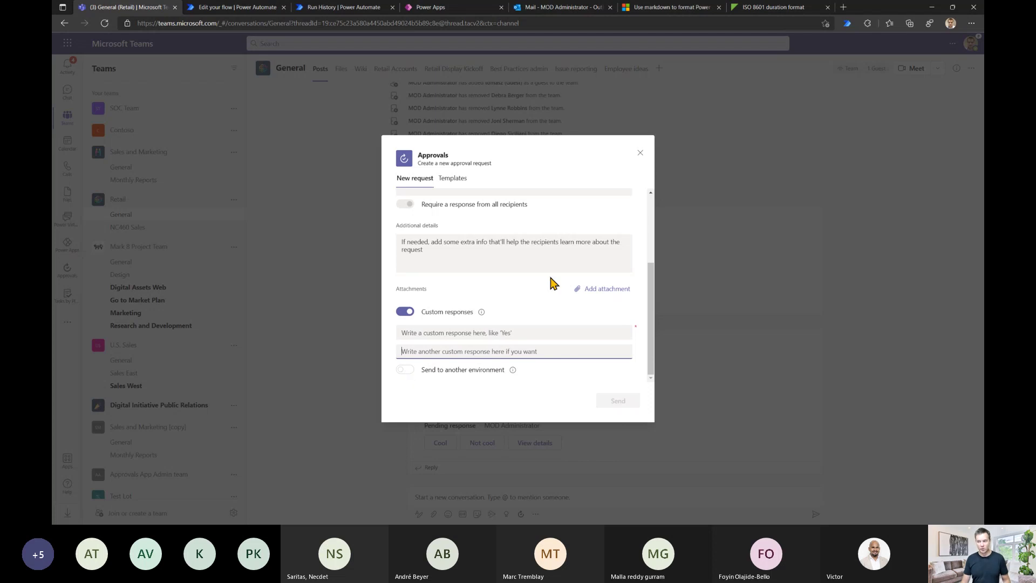
click(639, 153)
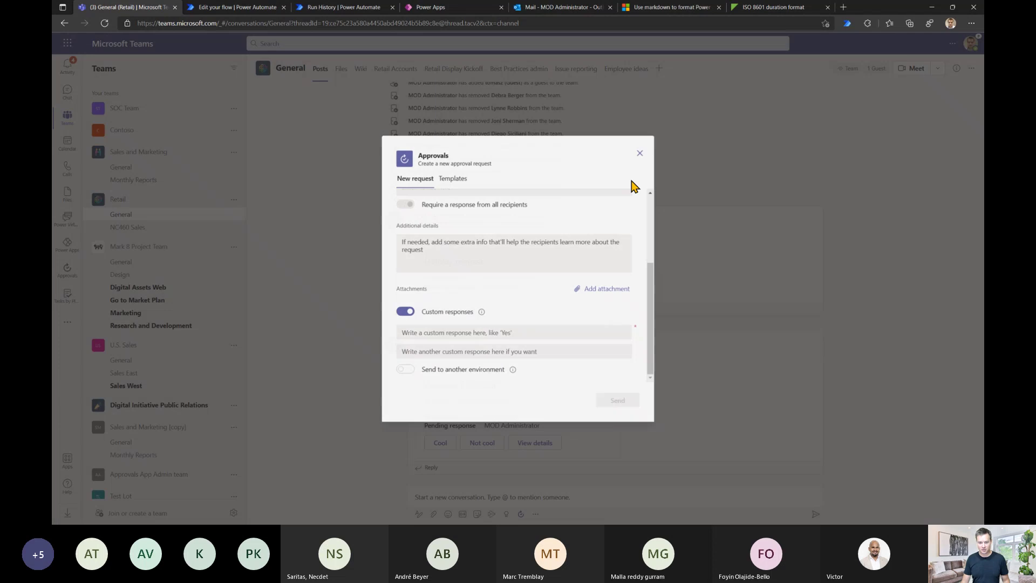
Step: In the Approvals app's new request form, review the options for sending to another environment and the org-wide templates, and close it unsent
click(67, 270)
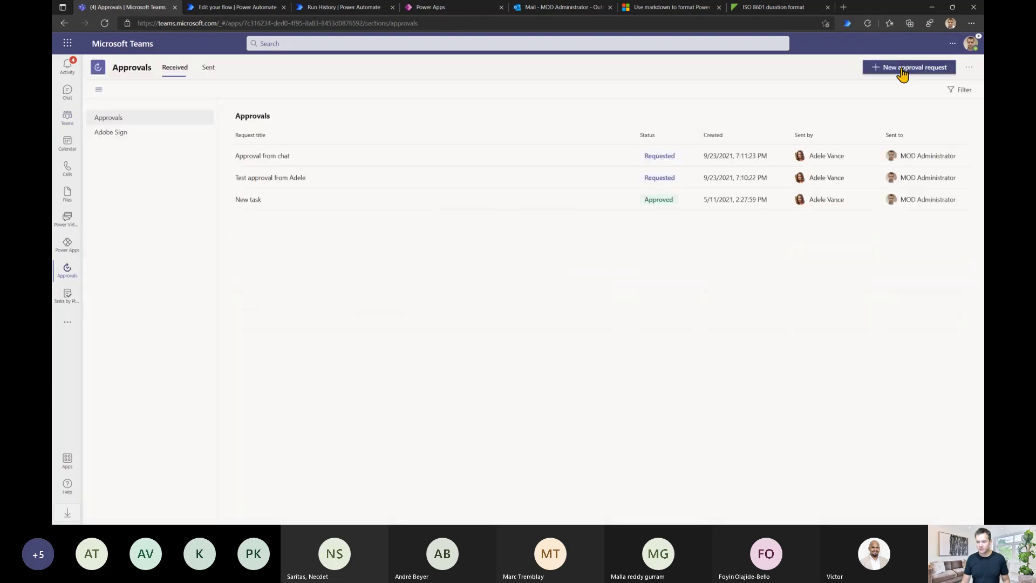
click(900, 70)
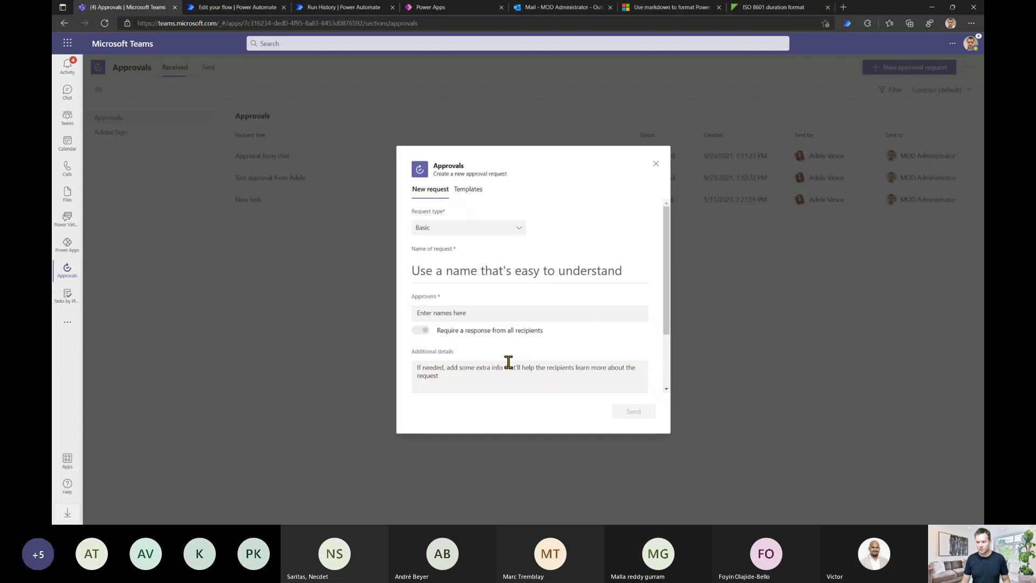
scroll(663, 370, down, 2)
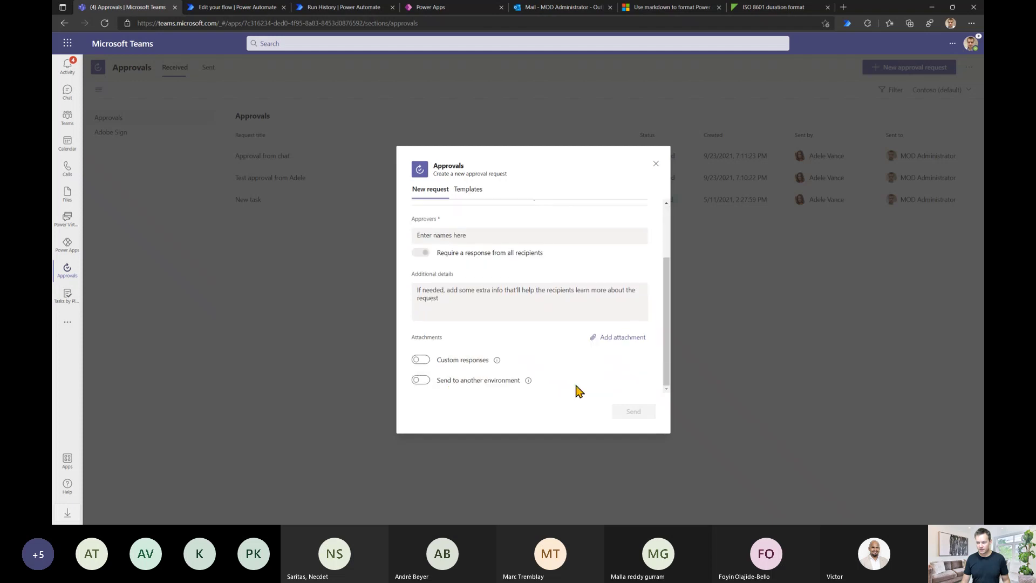
click(420, 380)
scroll(666, 362, down, 1)
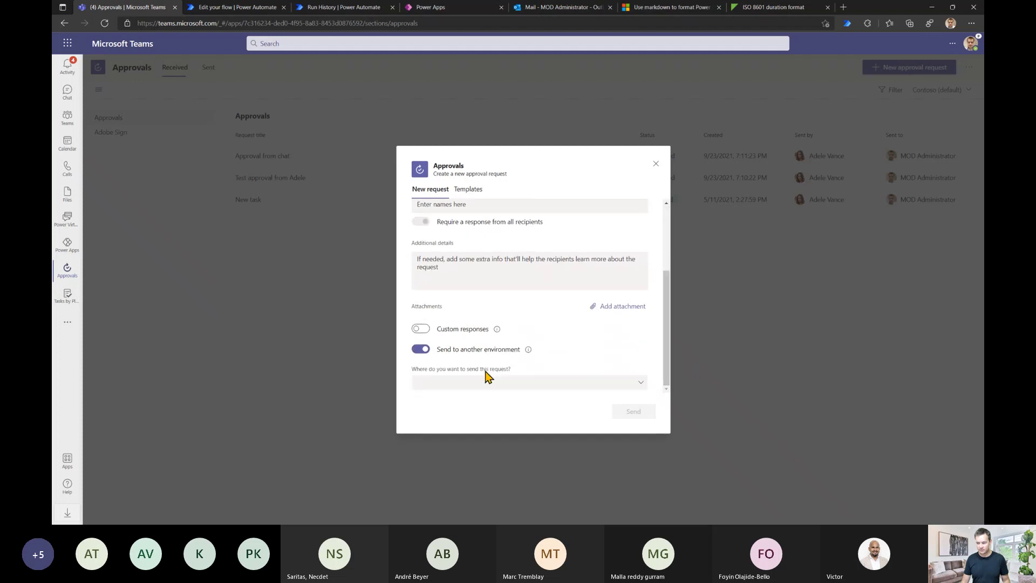
click(491, 383)
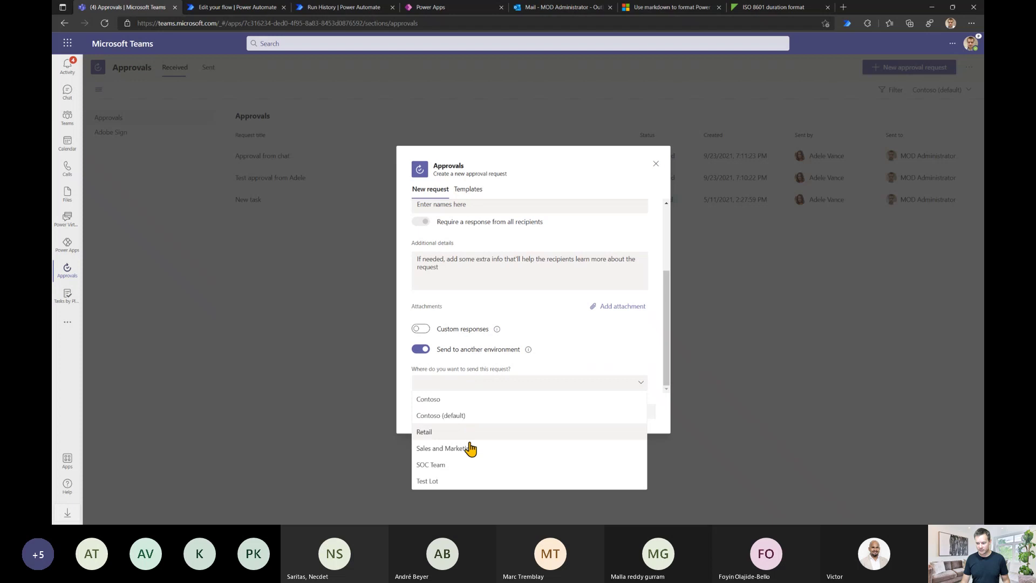
click(560, 351)
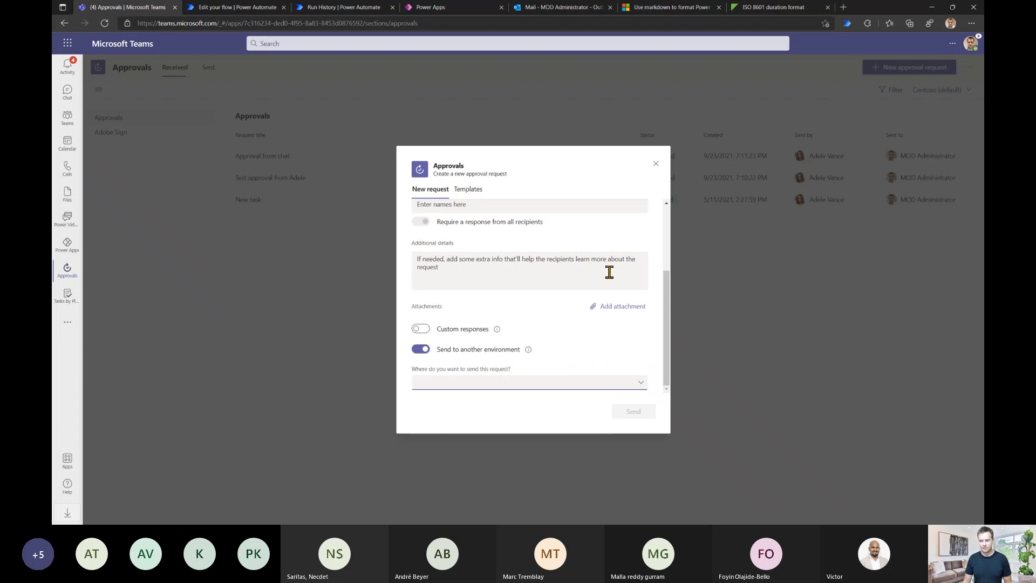
click(467, 189)
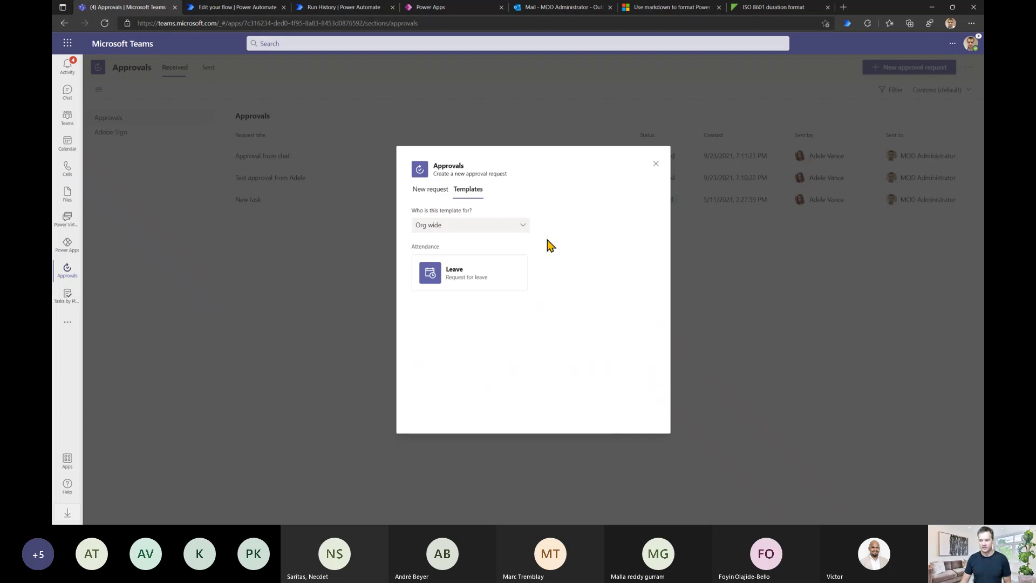
click(656, 163)
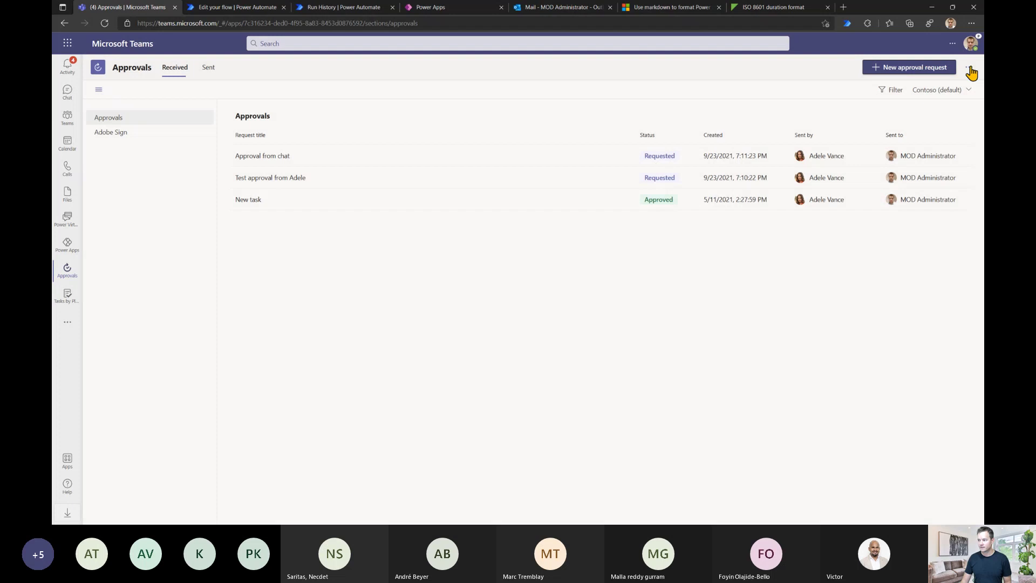
Step: Start a new org-wide approval template from scratch in the Approvals template management
click(969, 67)
click(928, 85)
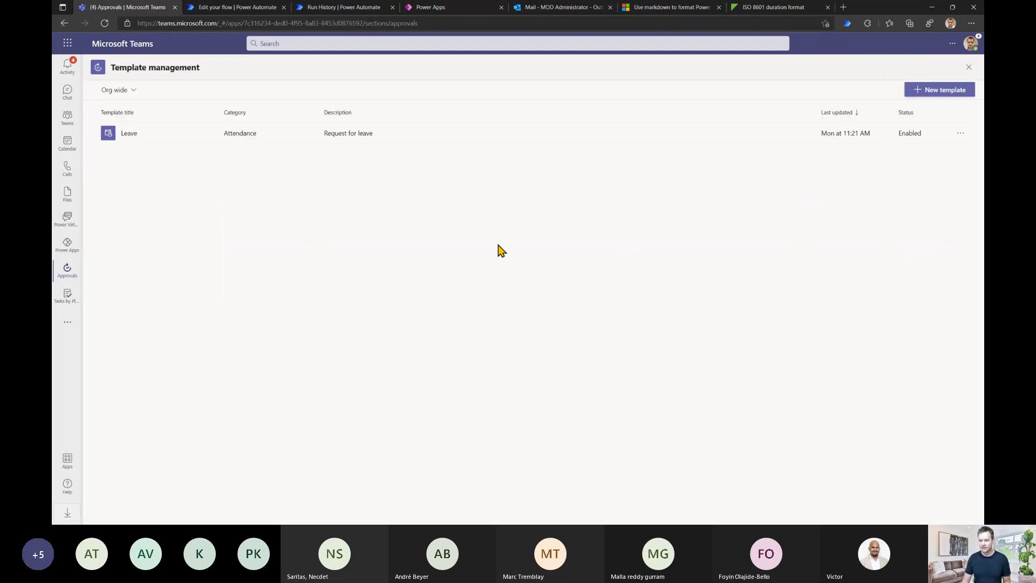
click(939, 90)
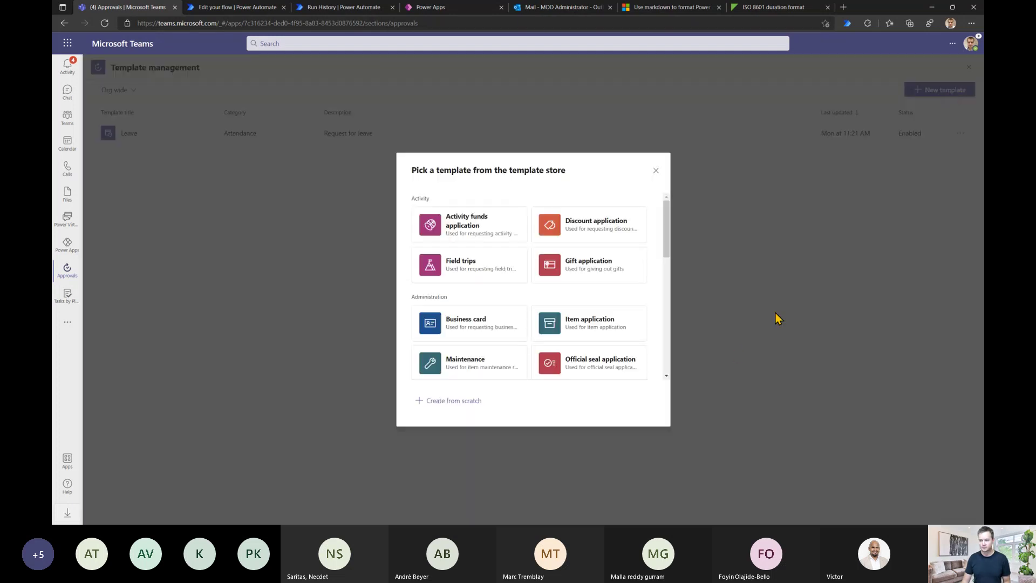
click(453, 405)
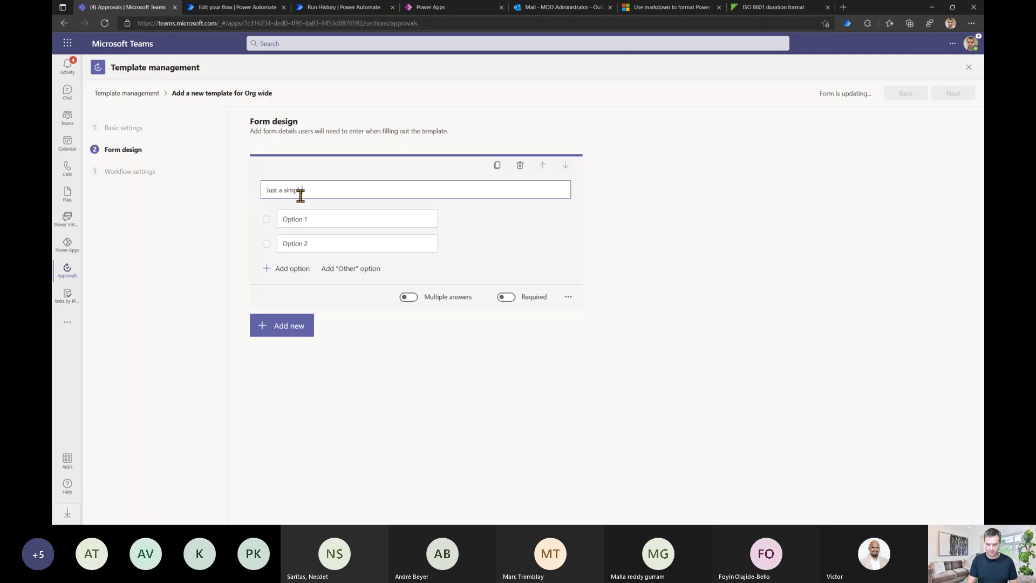
Step: Title the template's choice question "Just a simple choice" and add a date question and a text question below it
text(ce)
click(327, 220)
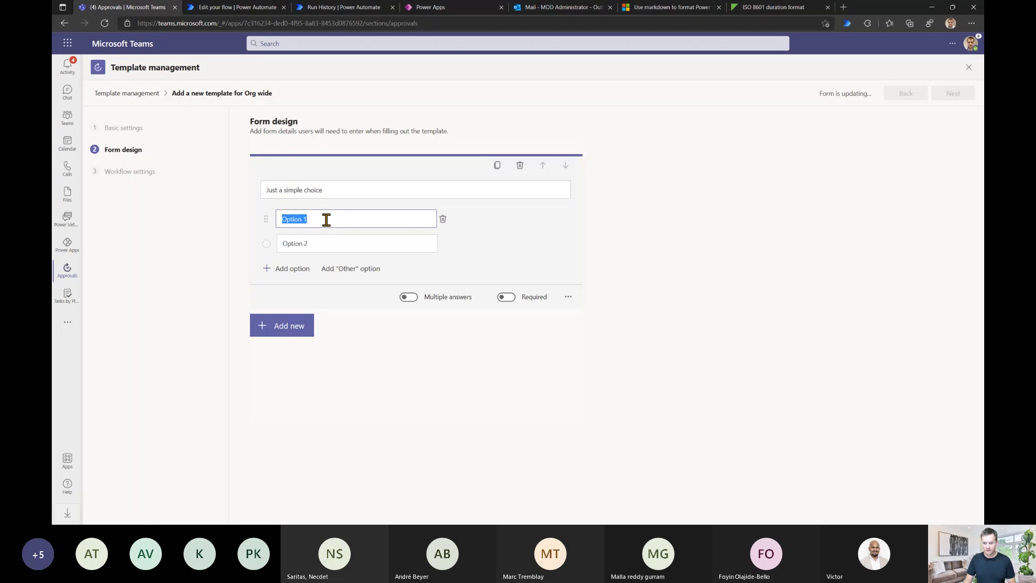
click(258, 328)
click(428, 331)
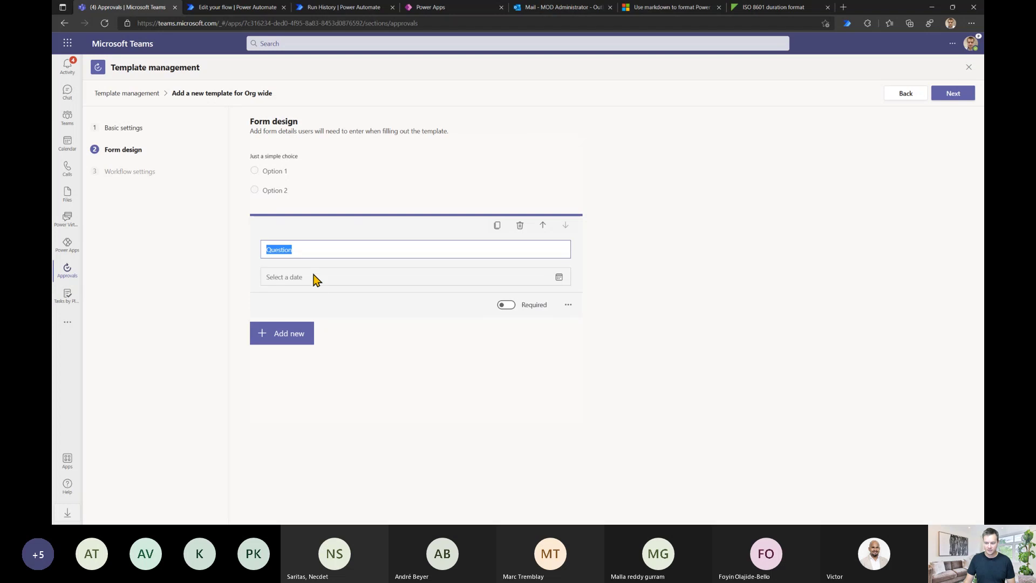
click(253, 339)
click(344, 335)
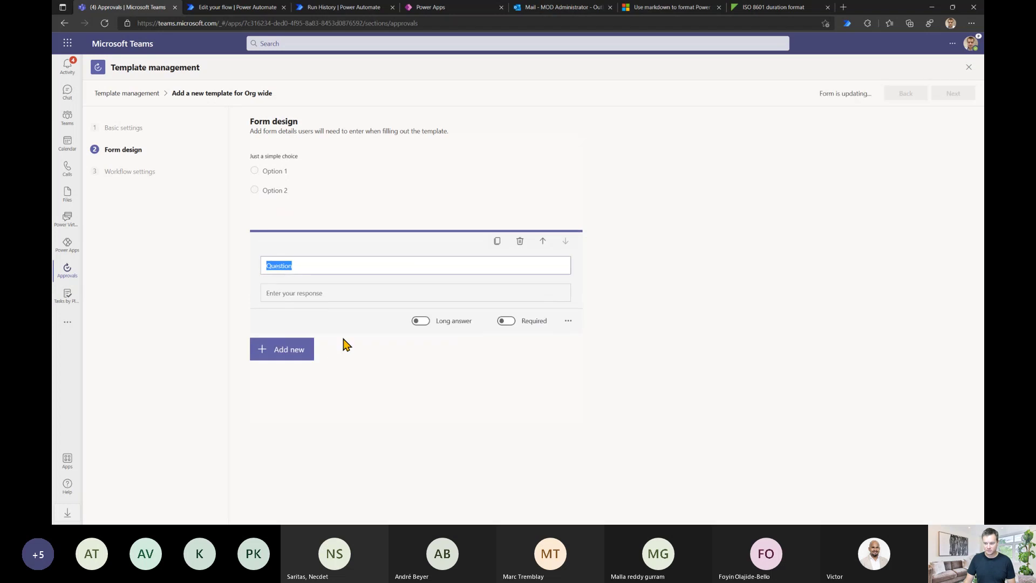
click(435, 449)
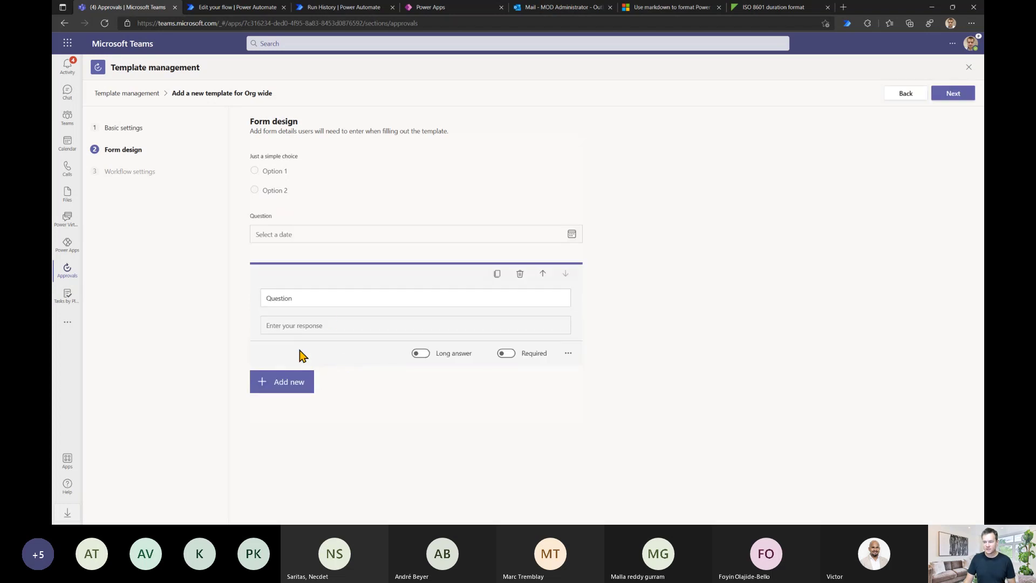
Step: Proceed to the template's workflow settings and set the approvers to "Specify approvers"
click(959, 95)
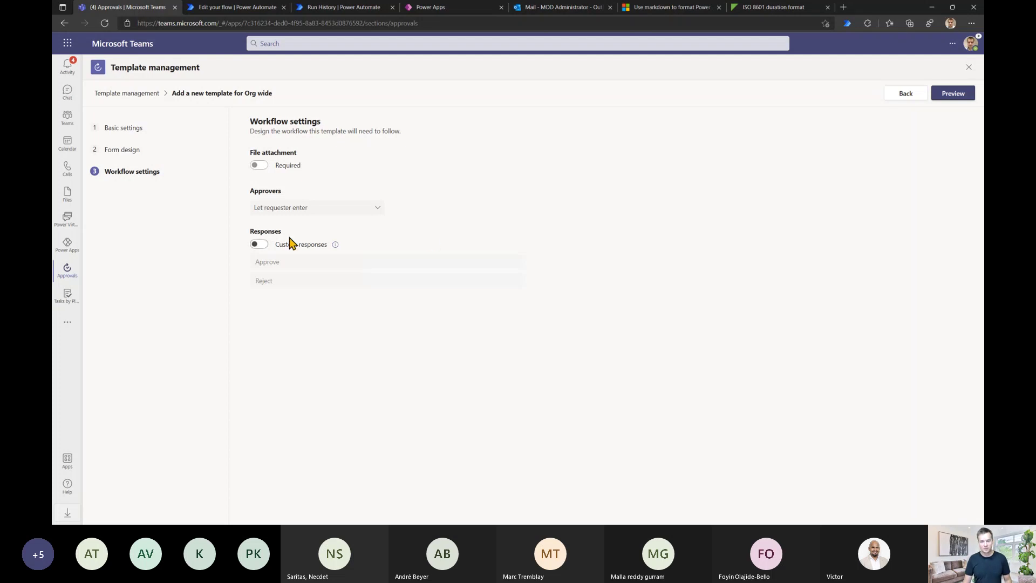
click(323, 212)
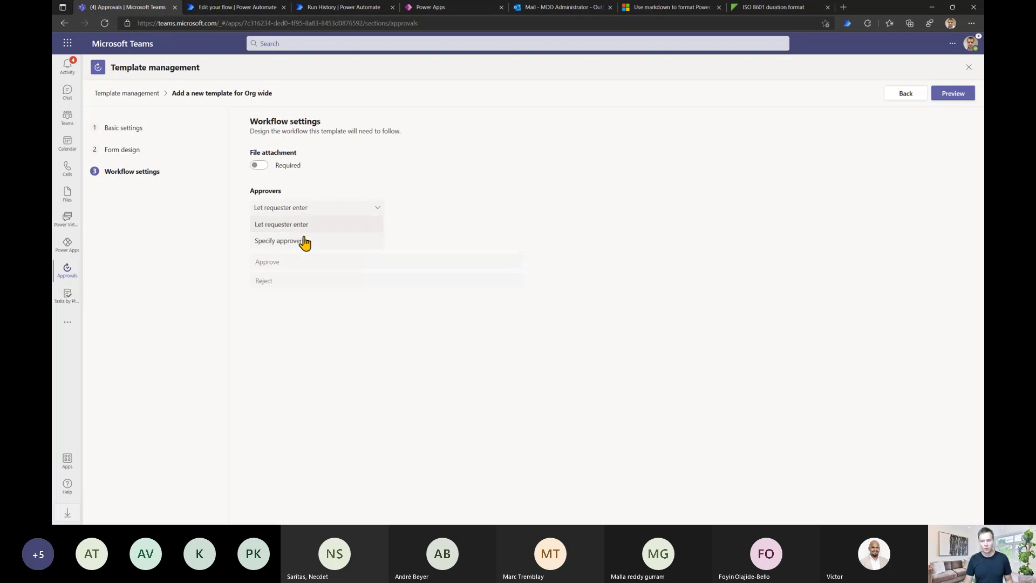
click(301, 240)
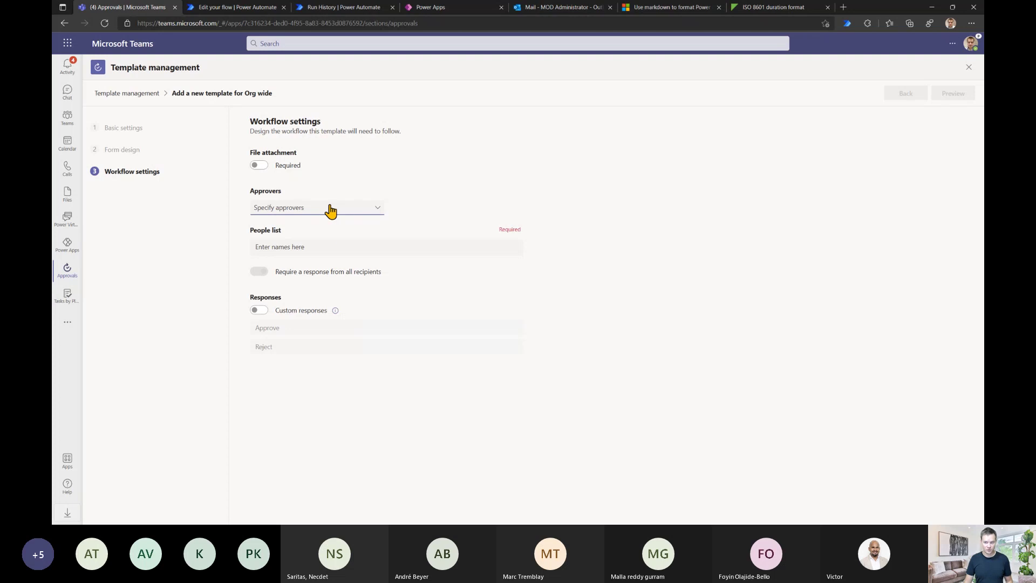
click(327, 246)
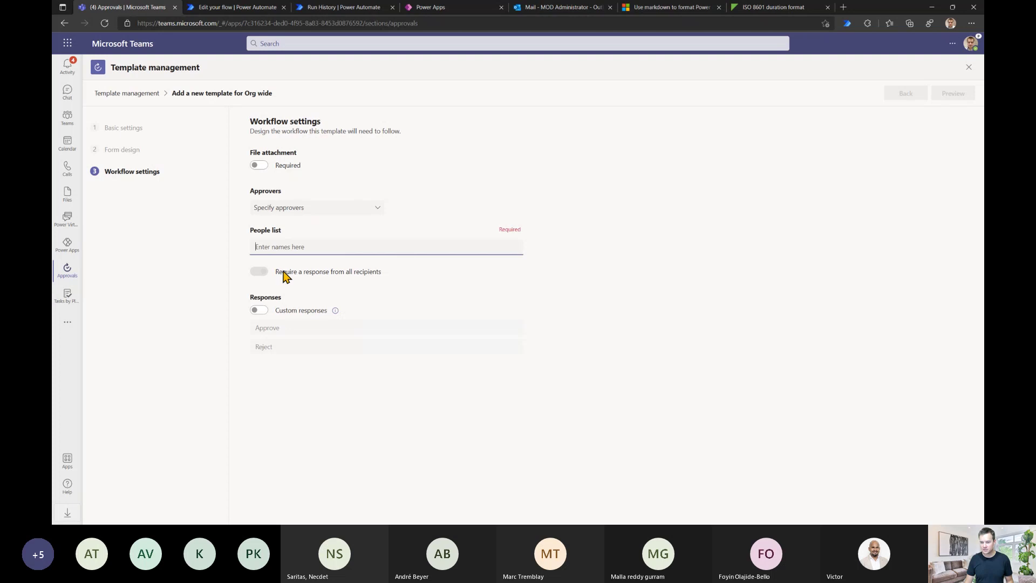
click(273, 208)
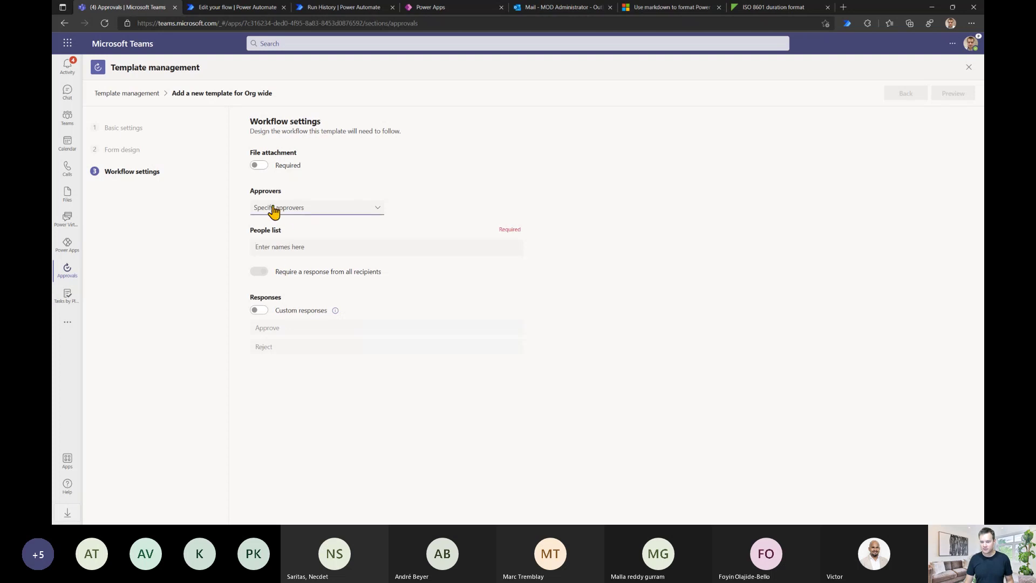
click(280, 223)
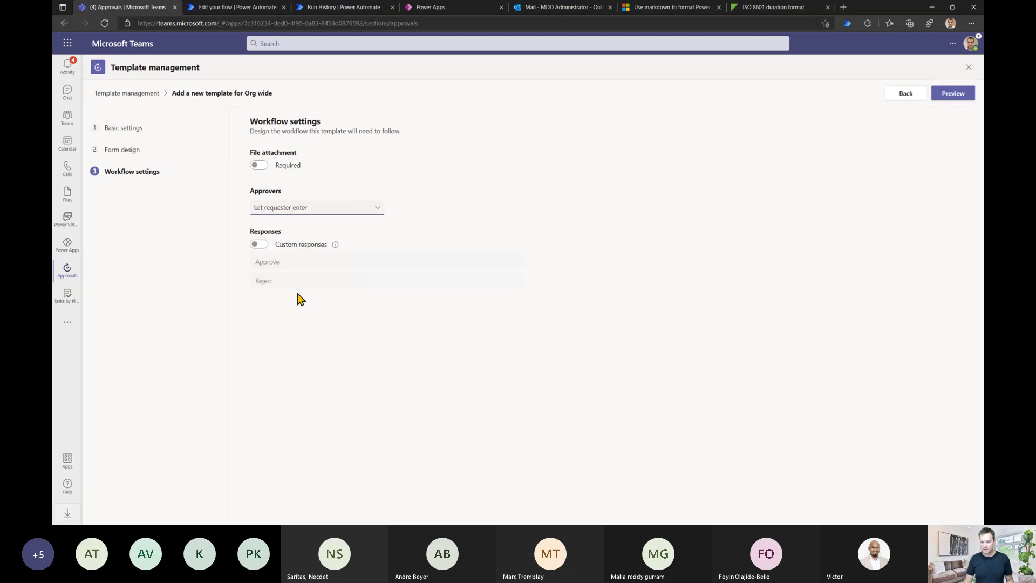
click(311, 209)
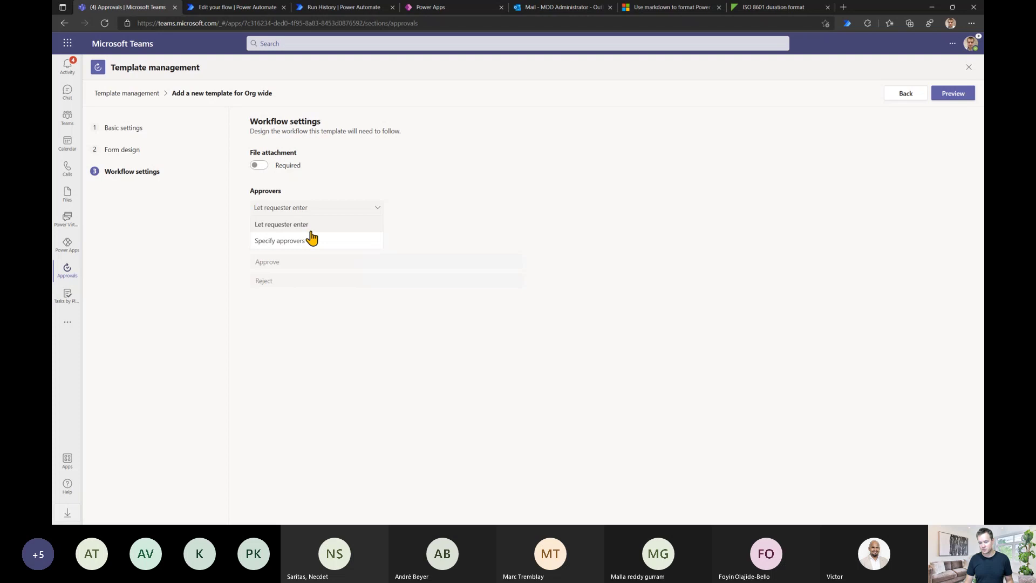
click(312, 240)
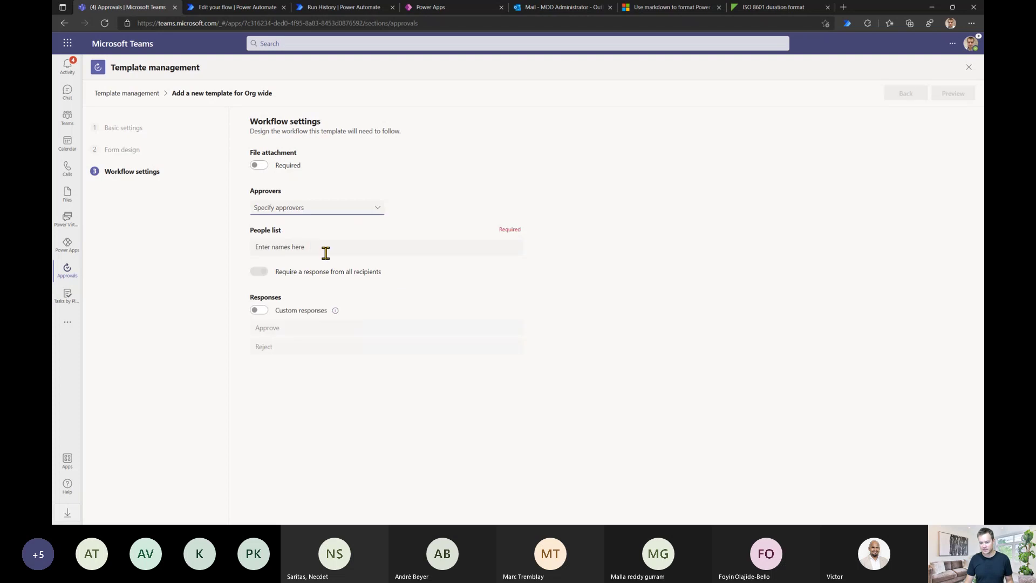
Step: Assign MOD Administrator as the template's approver with the default Approve and Reject responses, and publish the template from its preview
click(328, 247)
text(mod)
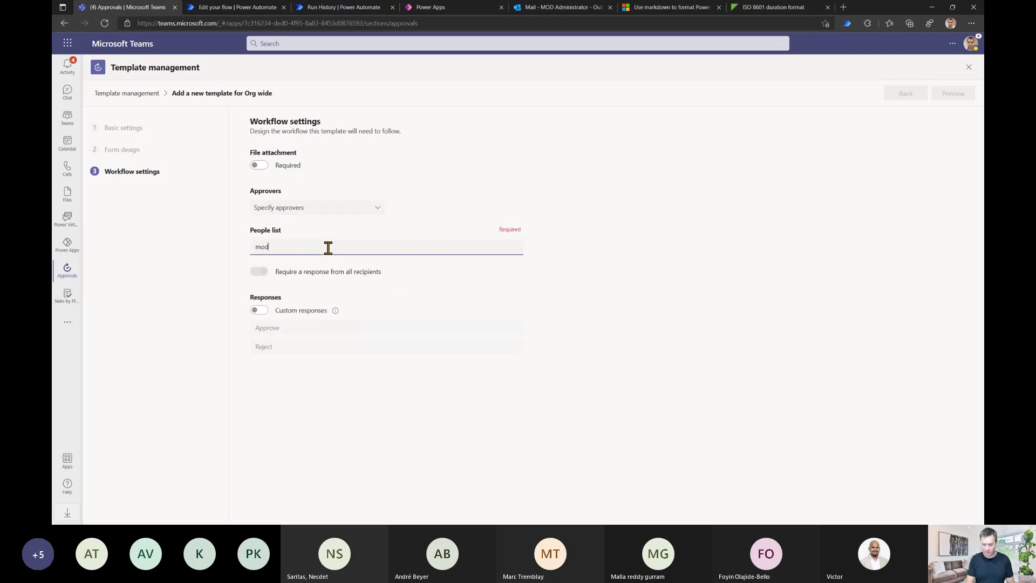
click(305, 296)
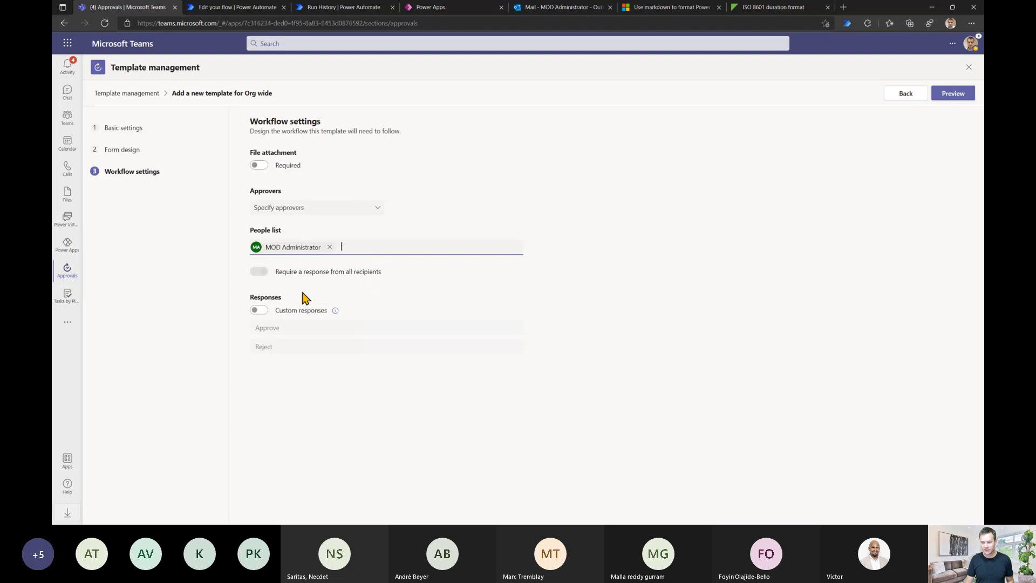
click(256, 310)
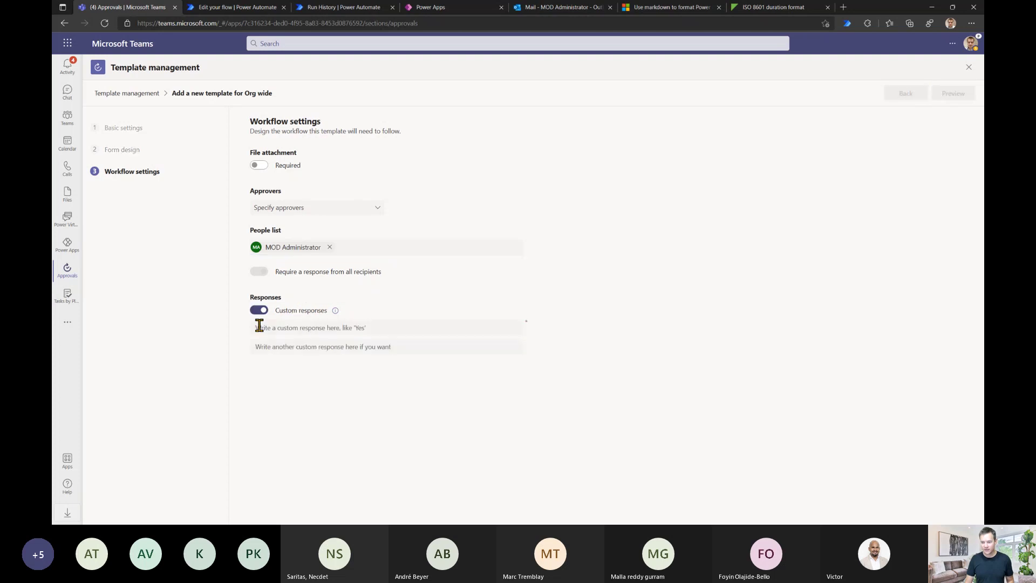
click(258, 310)
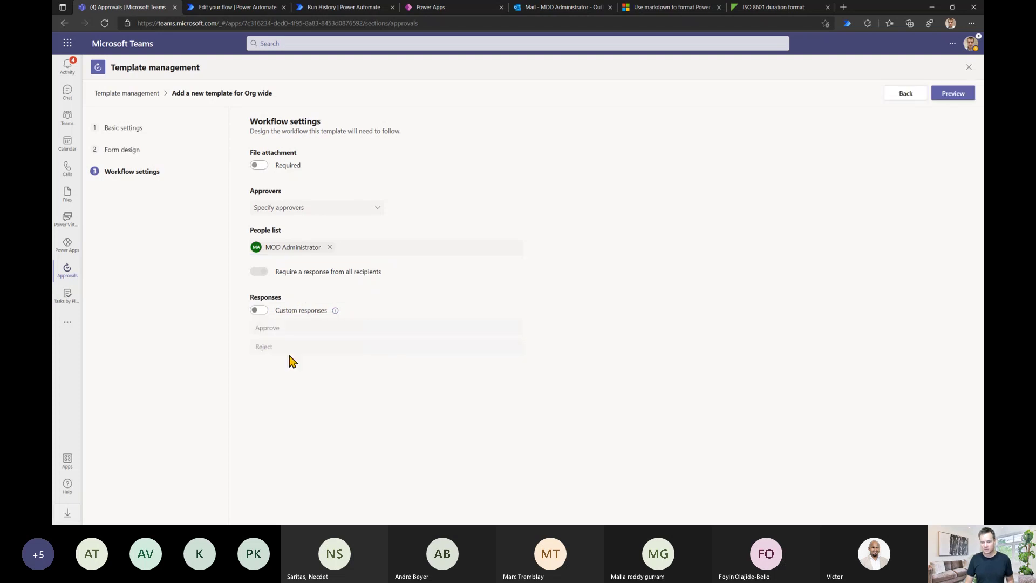
click(951, 96)
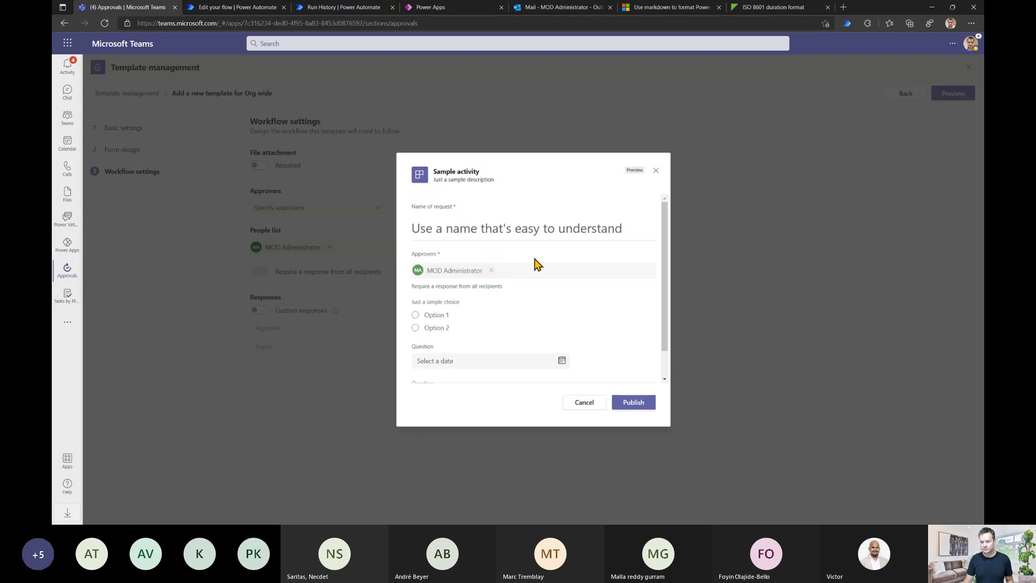
click(635, 406)
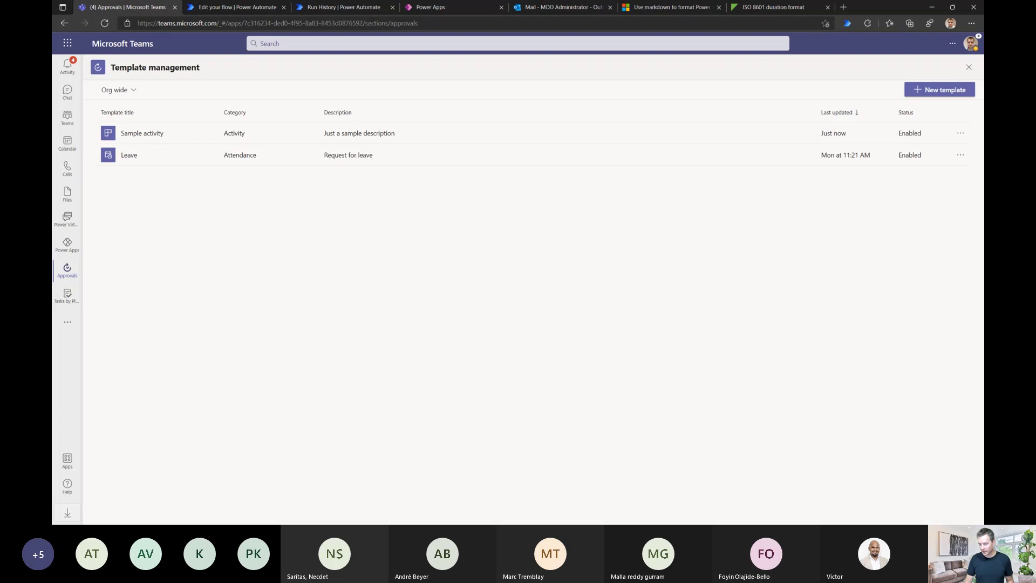
Step: In the second account's Teams chat, start an approval request, review the org-wide templates it offers, and close it unsent
key(alt+Tab)
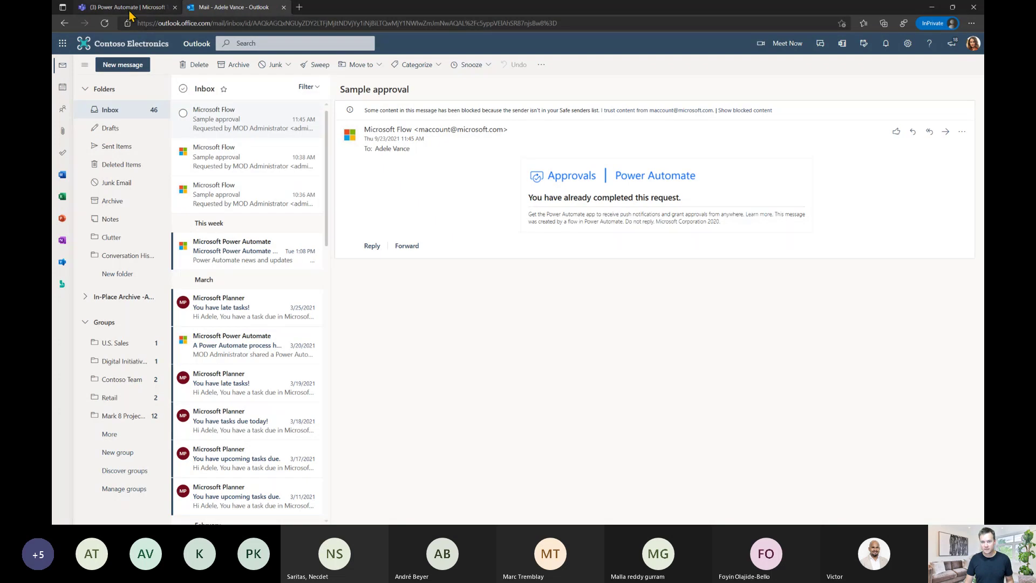
click(129, 12)
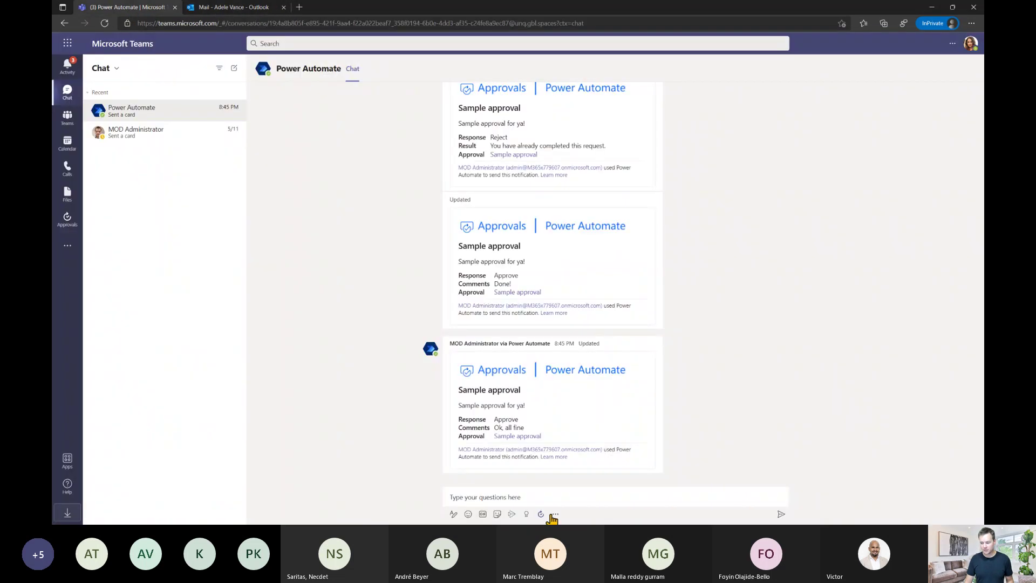
click(540, 514)
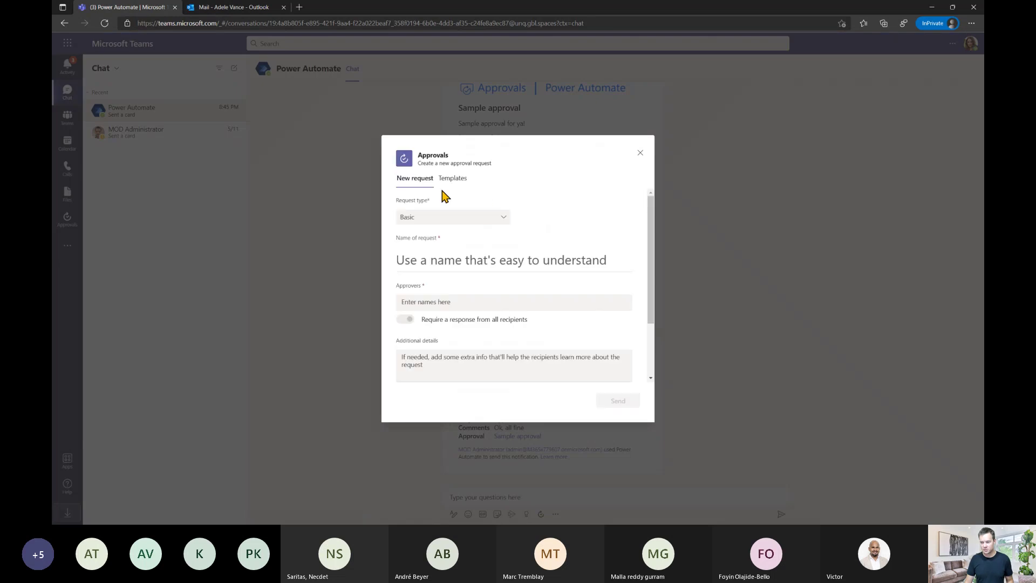
click(450, 178)
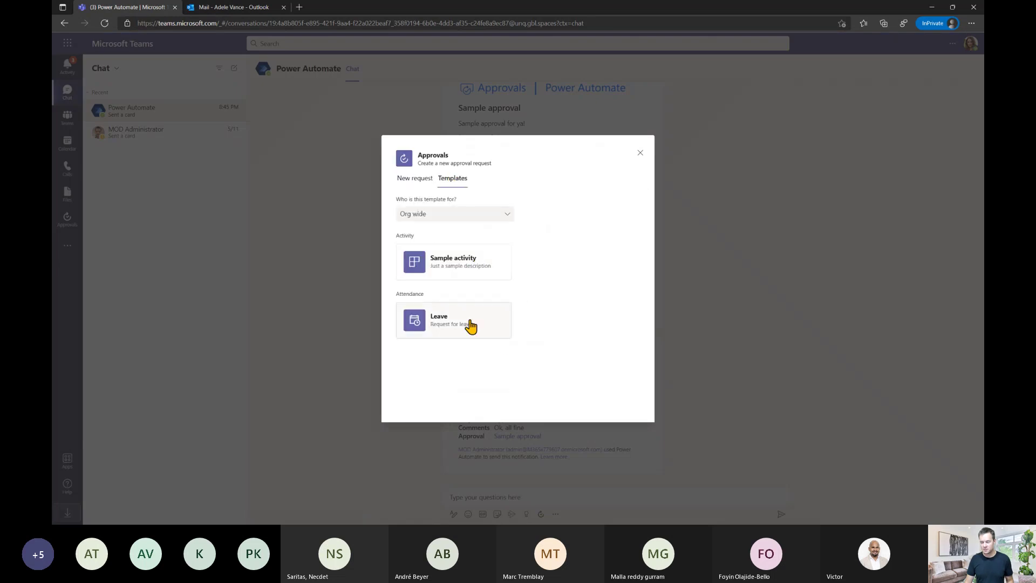
click(490, 215)
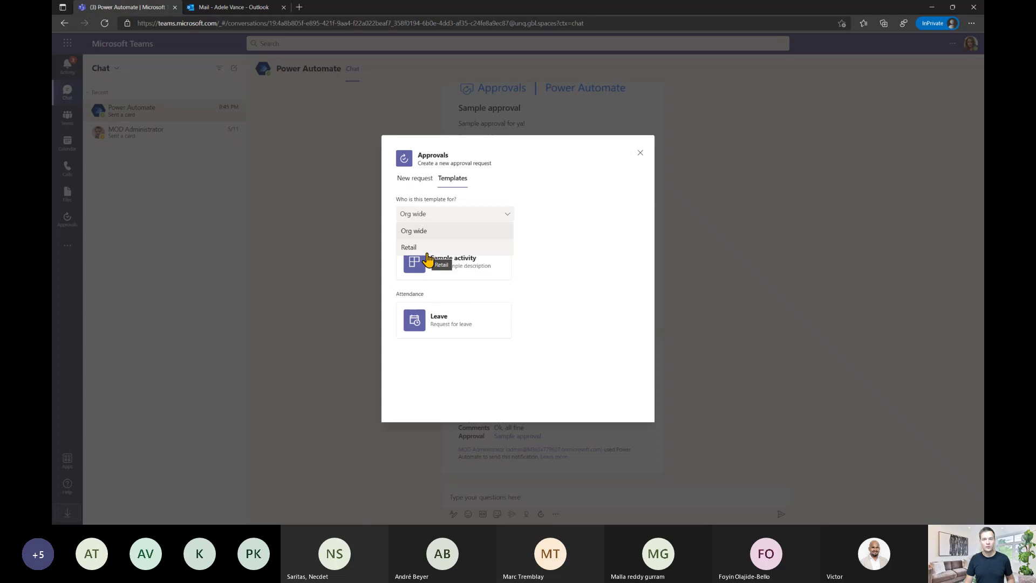
click(559, 335)
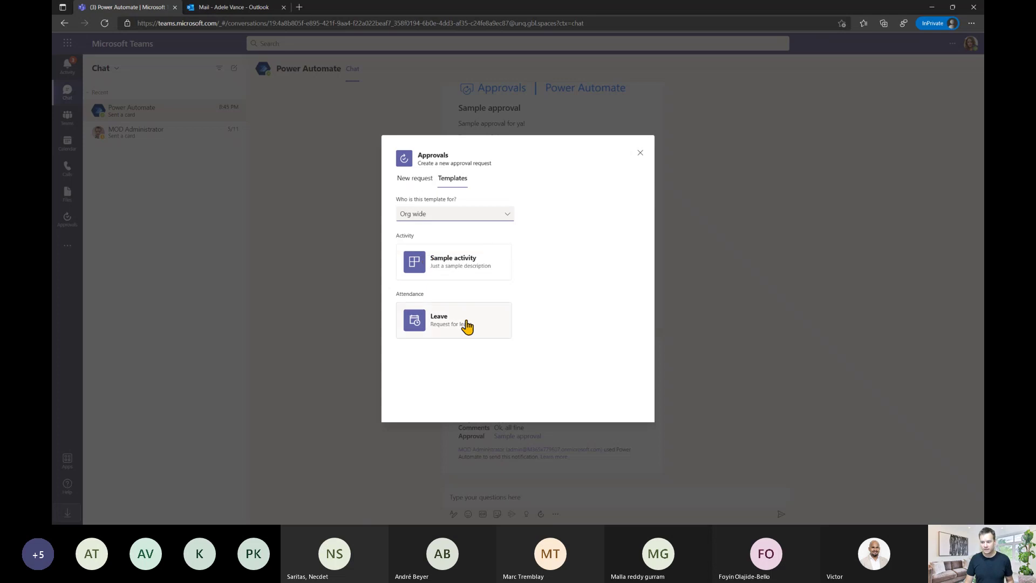
click(445, 261)
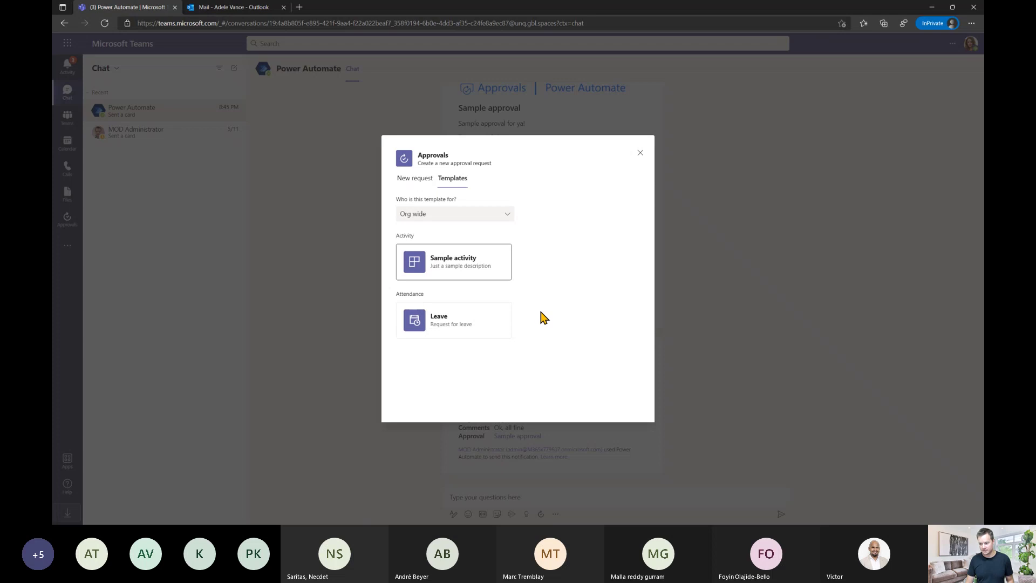
click(454, 325)
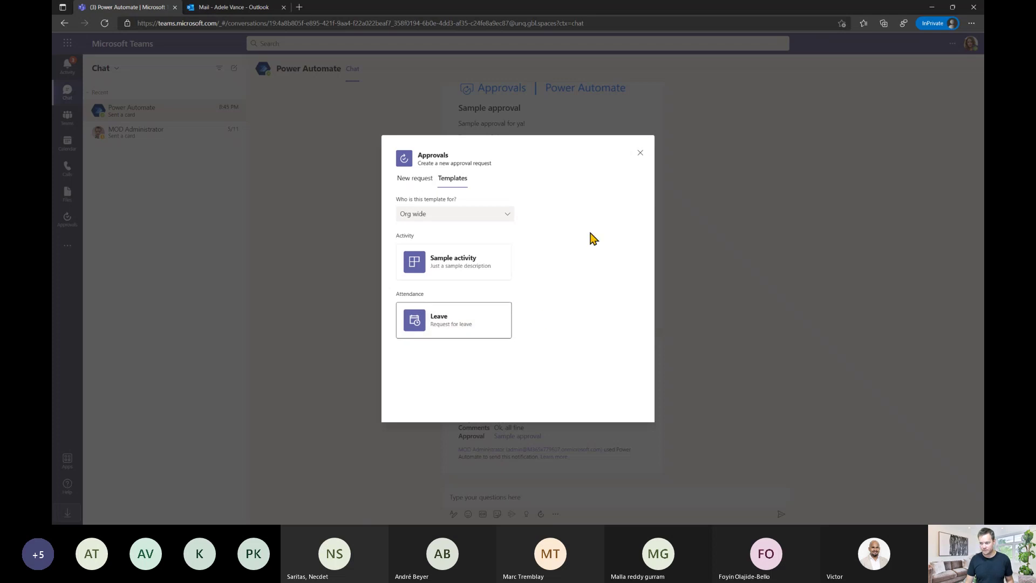
click(640, 153)
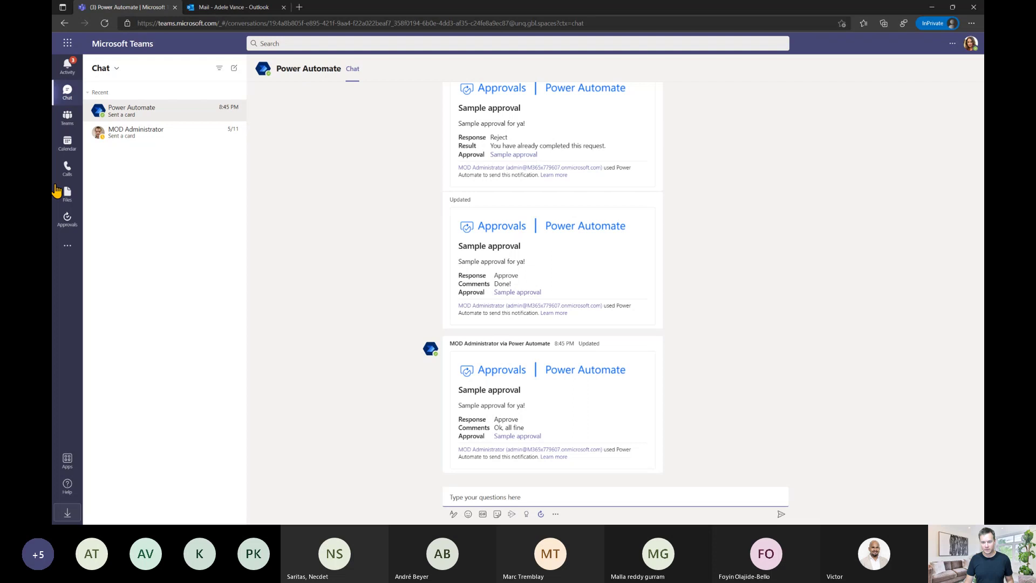
Step: In the second account's Approvals app, start a request from the "Sample activity" template and name it "Sample activity request"
click(67, 218)
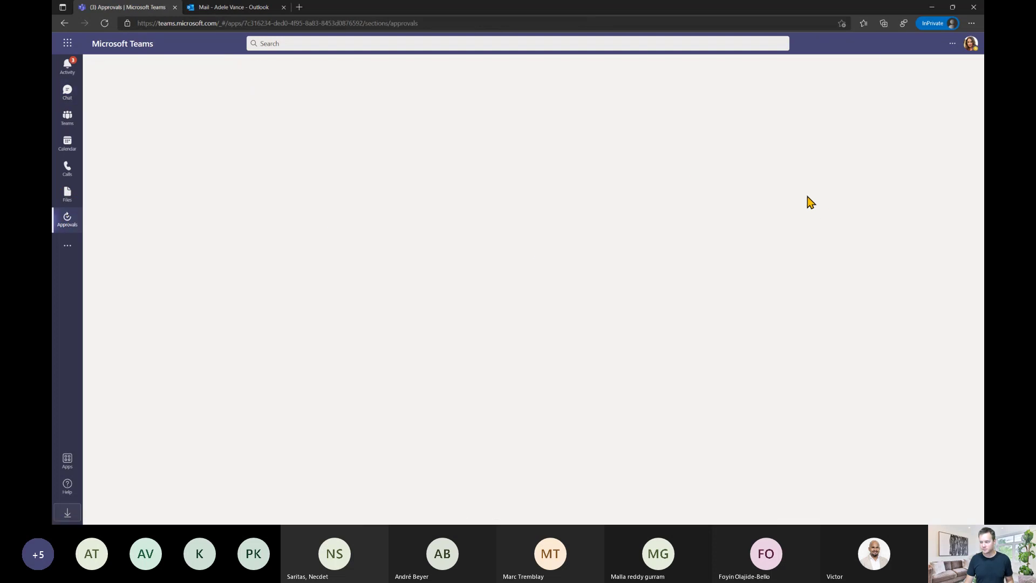
click(940, 75)
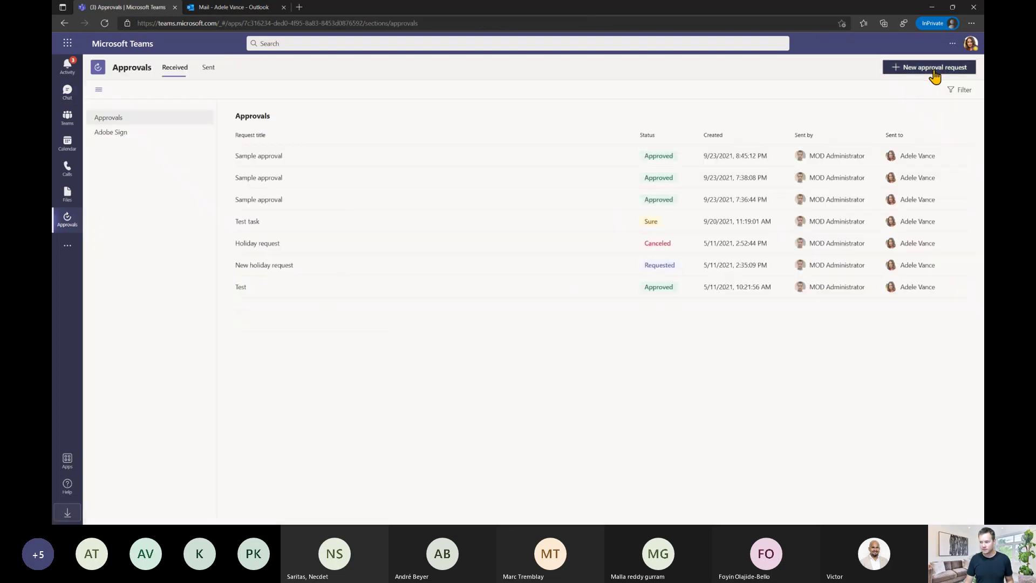
click(461, 192)
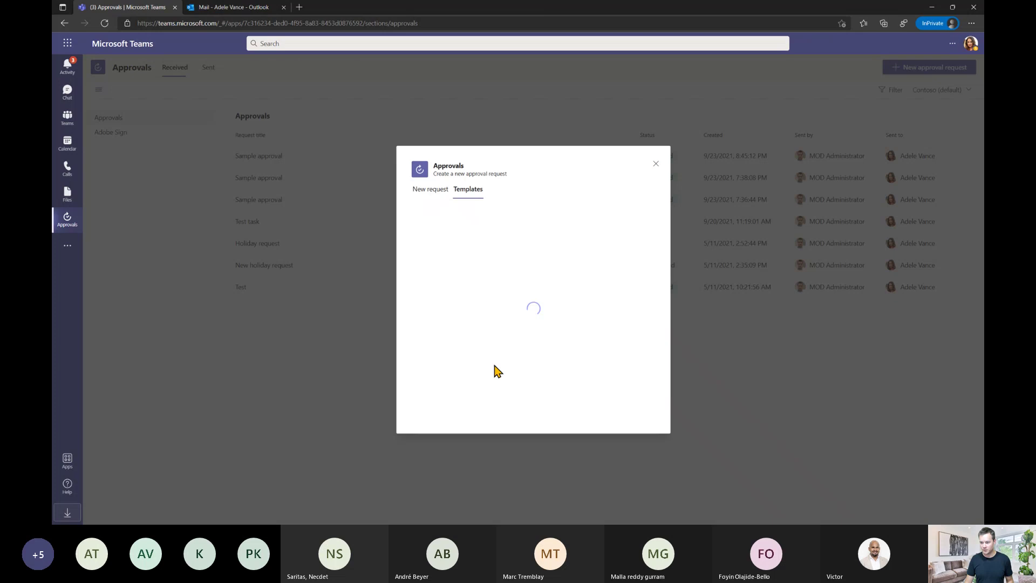
click(476, 282)
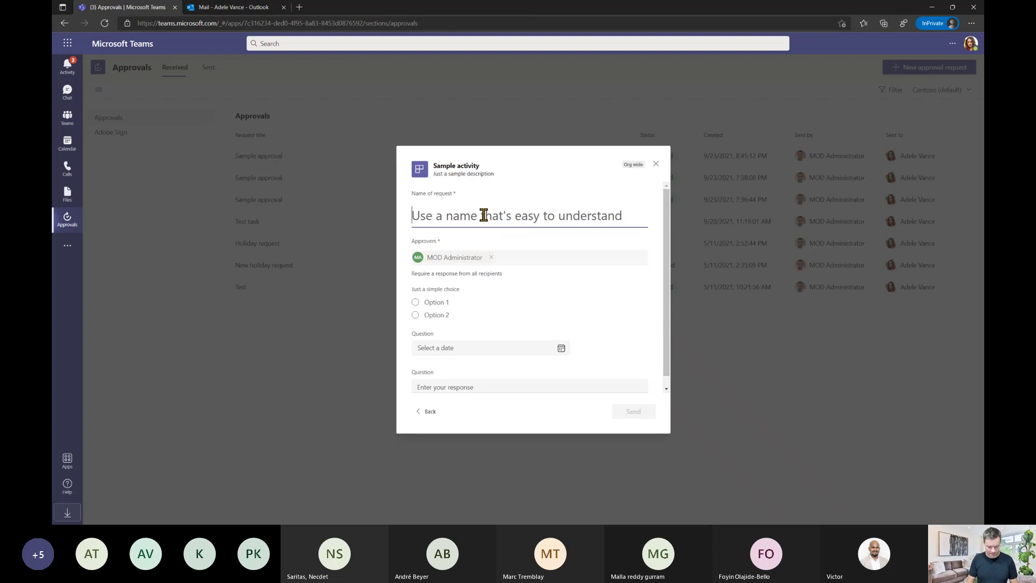
text(Sample request od)
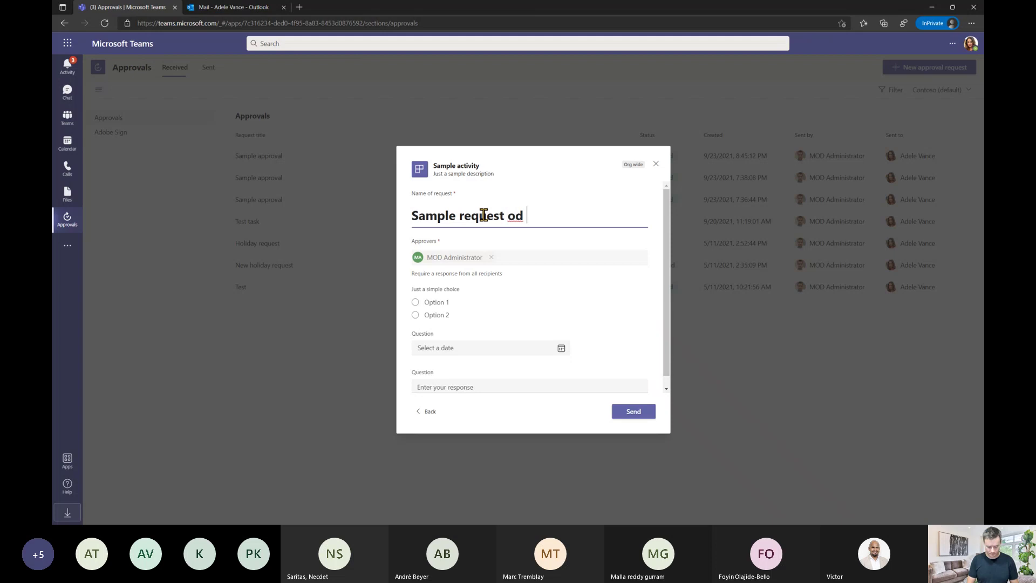
text(activity)
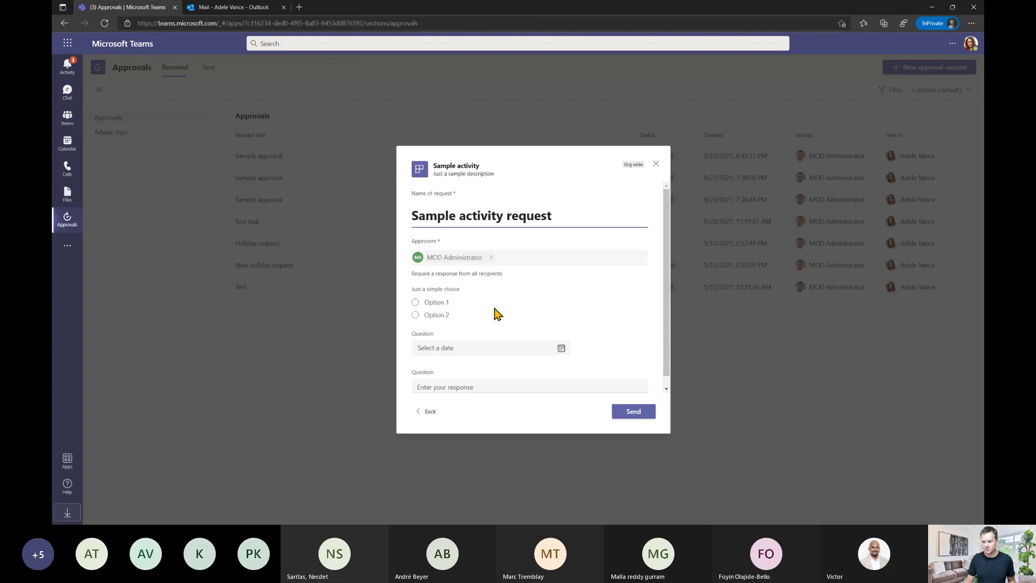
Step: Answer the request's questions with Option 1, the date 9/23/2021 and the text "sdfsdfds", and send it
scroll(666, 283, down, 1)
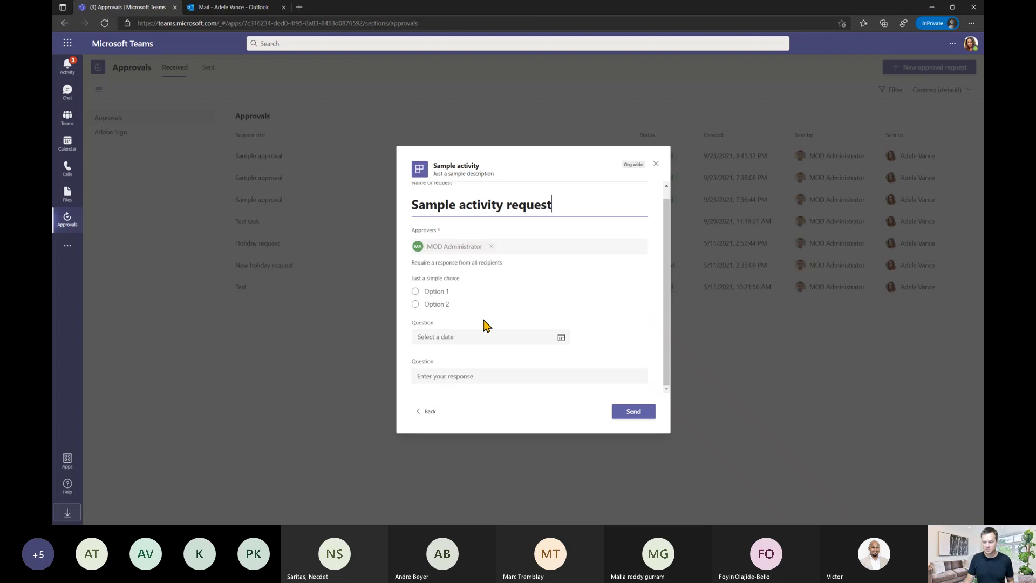
click(440, 291)
click(474, 337)
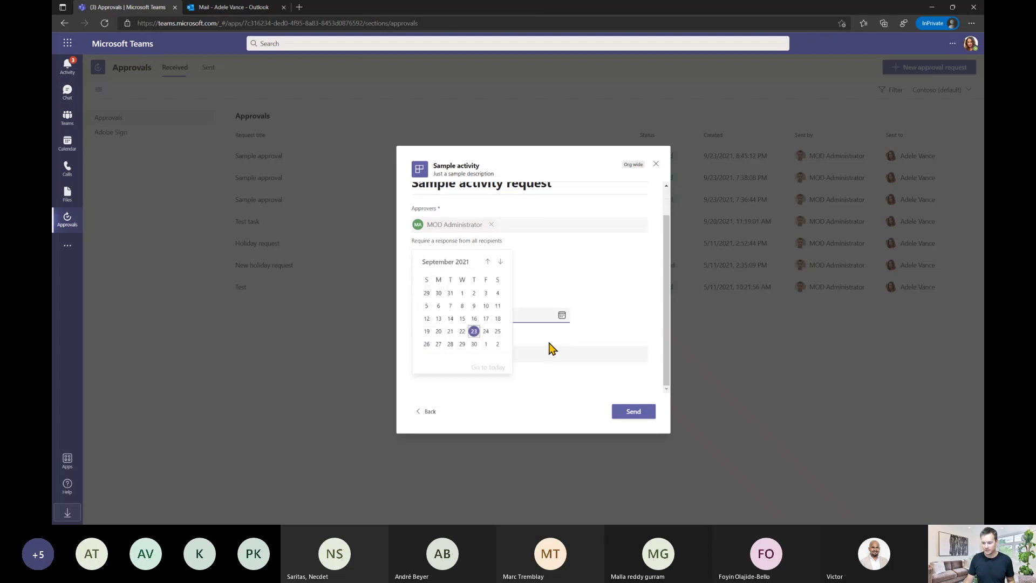
click(473, 331)
click(470, 374)
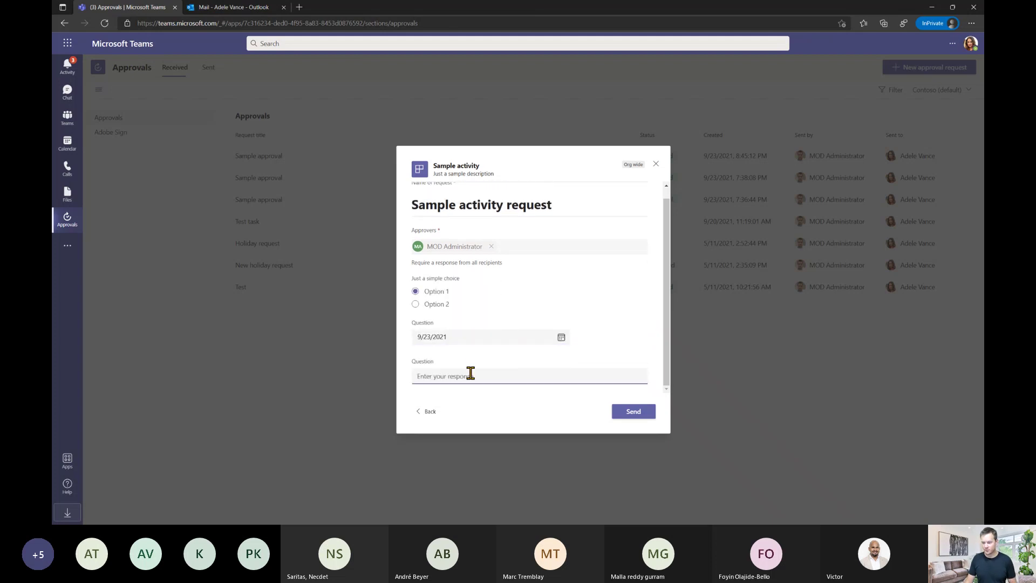
text(sdfsdfds)
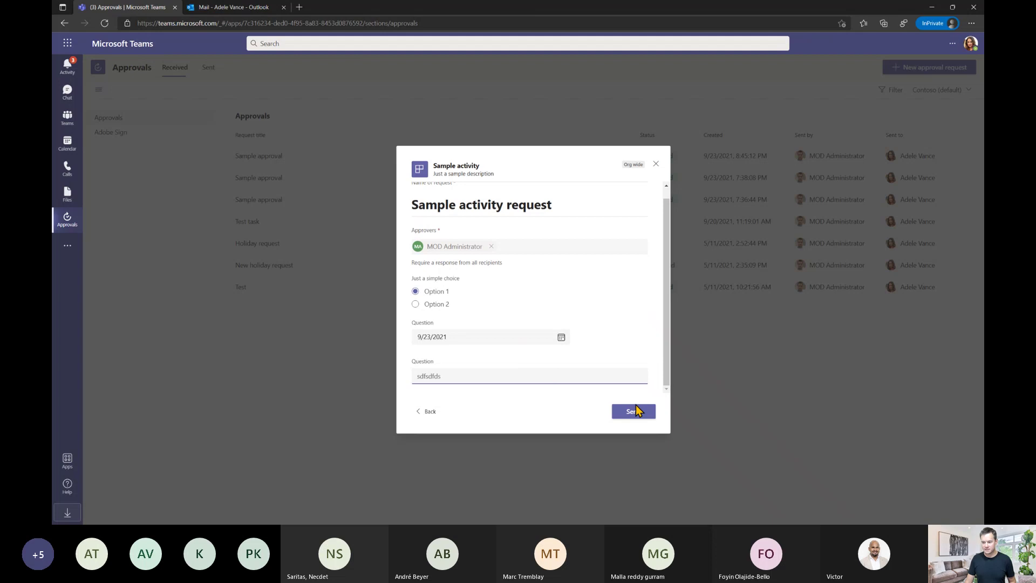
click(635, 411)
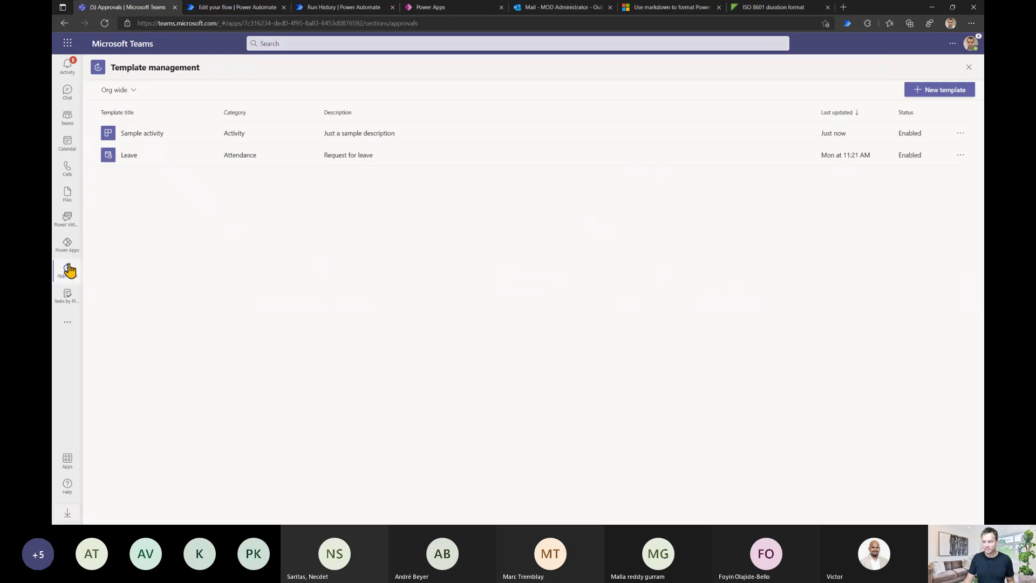
Step: In the administrator's Teams window, leave template management and approve the received "Sample activity request" with the comment "Question"
click(968, 67)
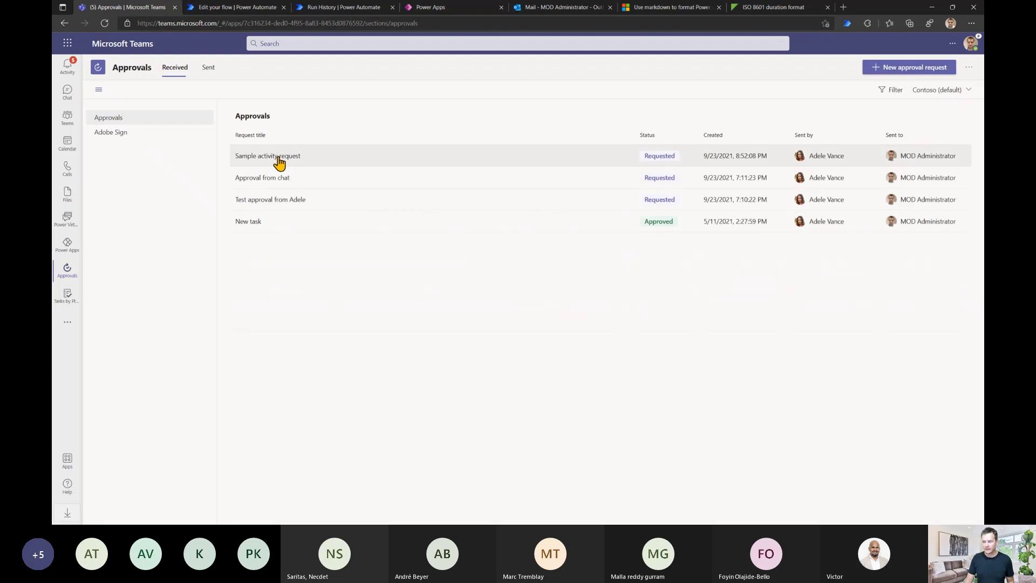
click(279, 157)
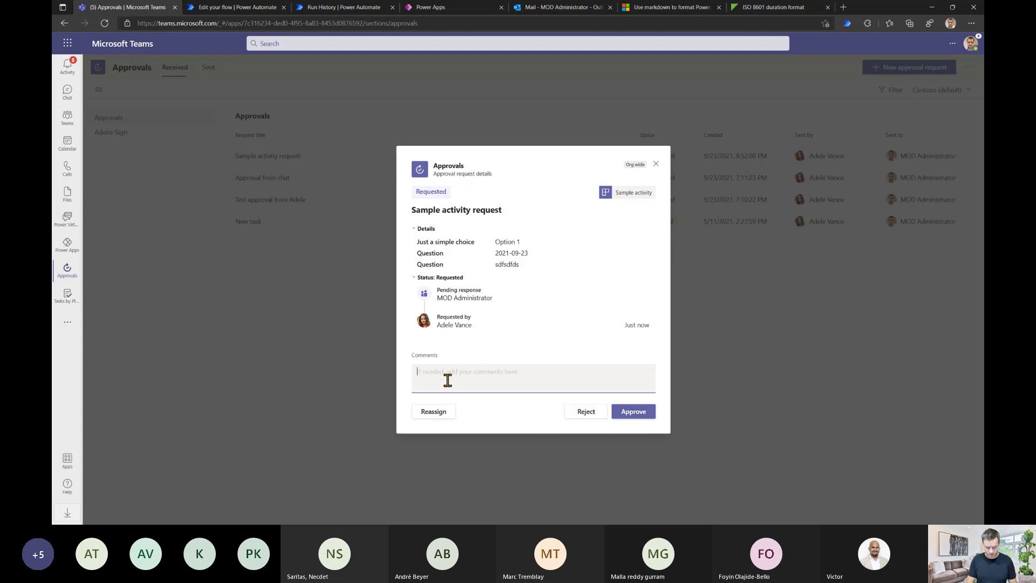
text(Question)
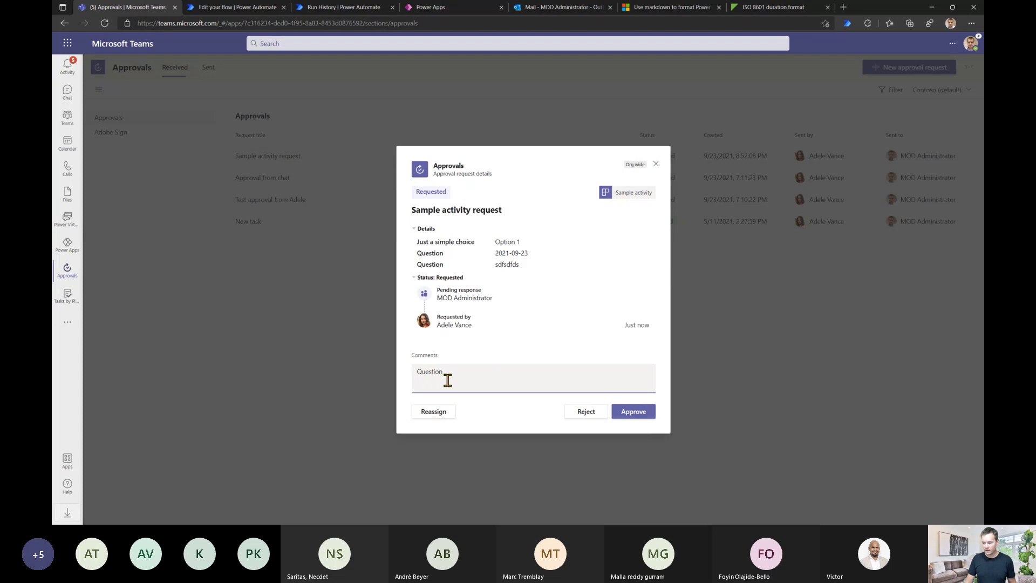
click(634, 414)
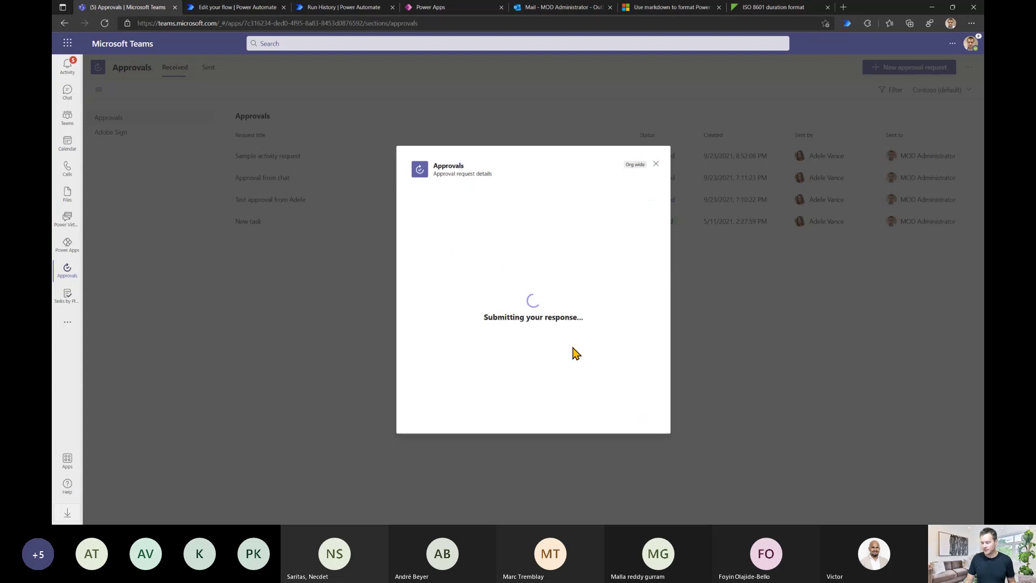